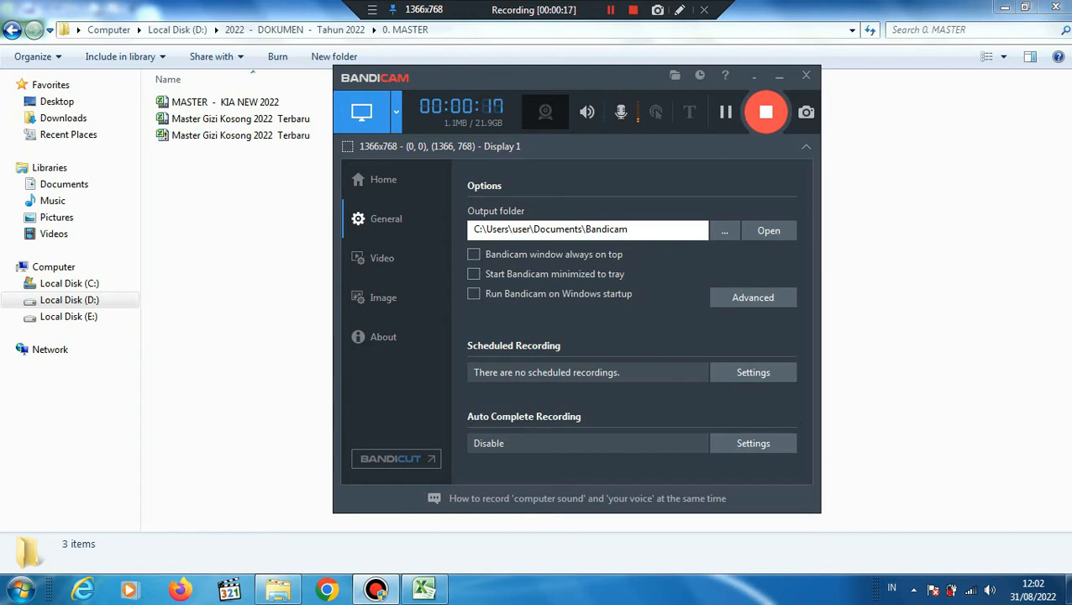
# Step: Open the workbook Master Gizi Kosong 2022 Terbaru from the 0. MASTER folder and continue past its login screen
pyautogui.hotkey('alt', 'Tab')
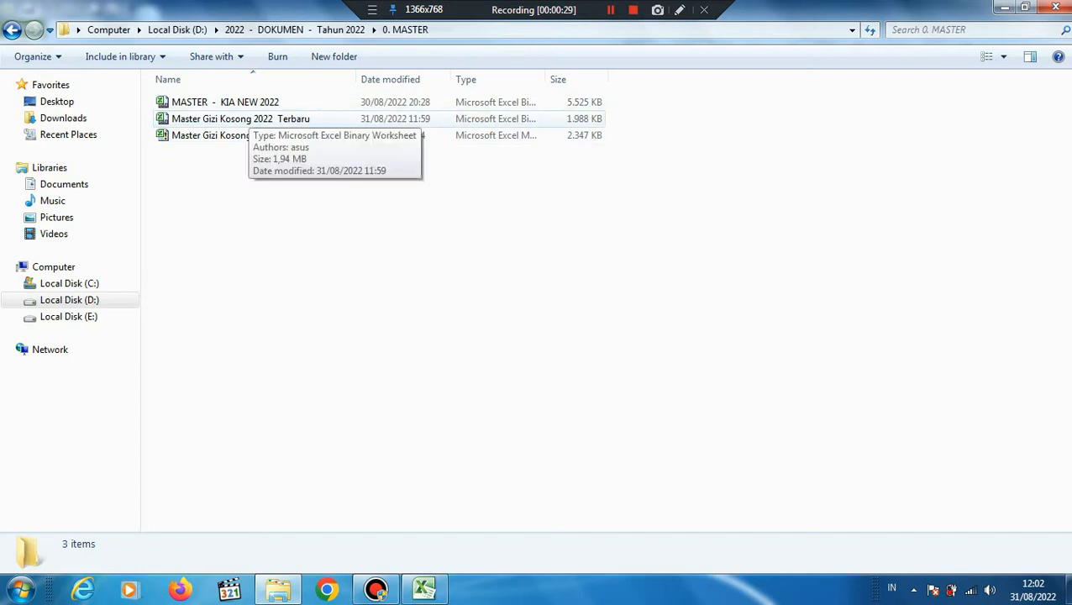
pyautogui.doubleClick(240, 119)
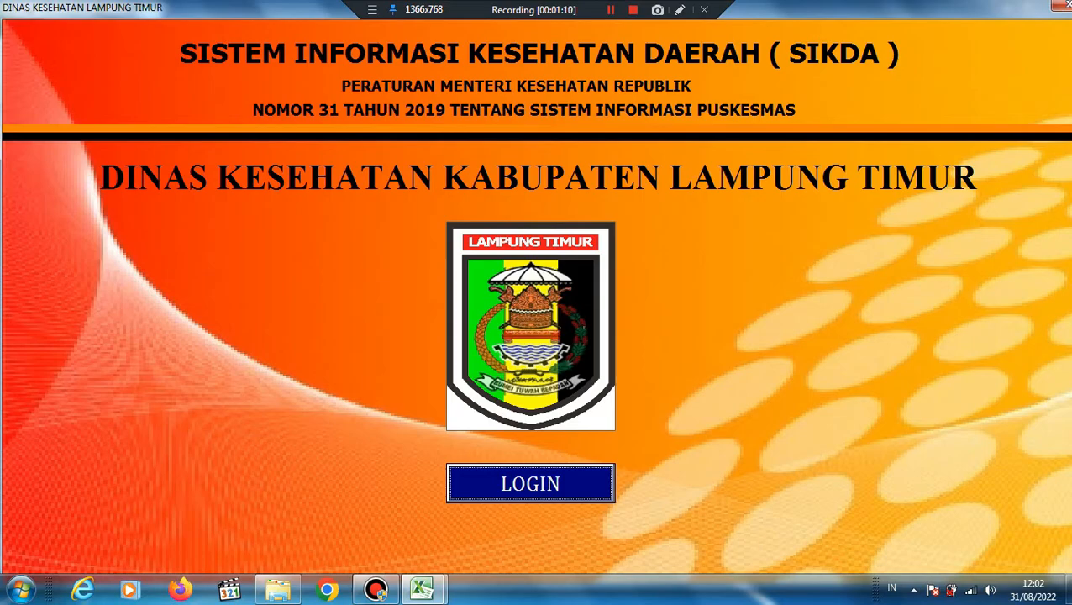
pyautogui.click(586, 487)
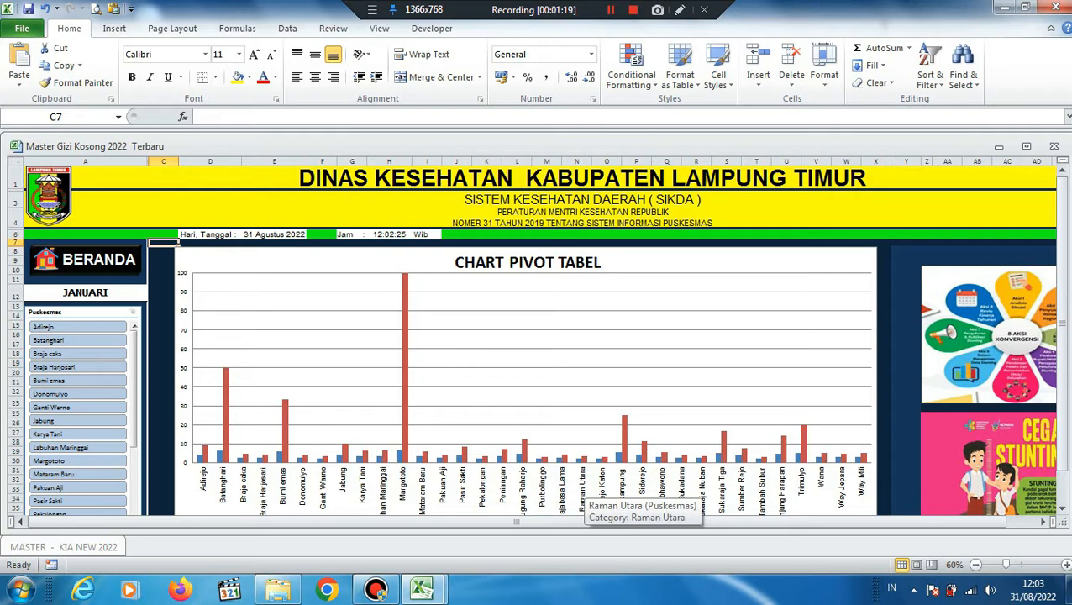
pyautogui.click(162, 260)
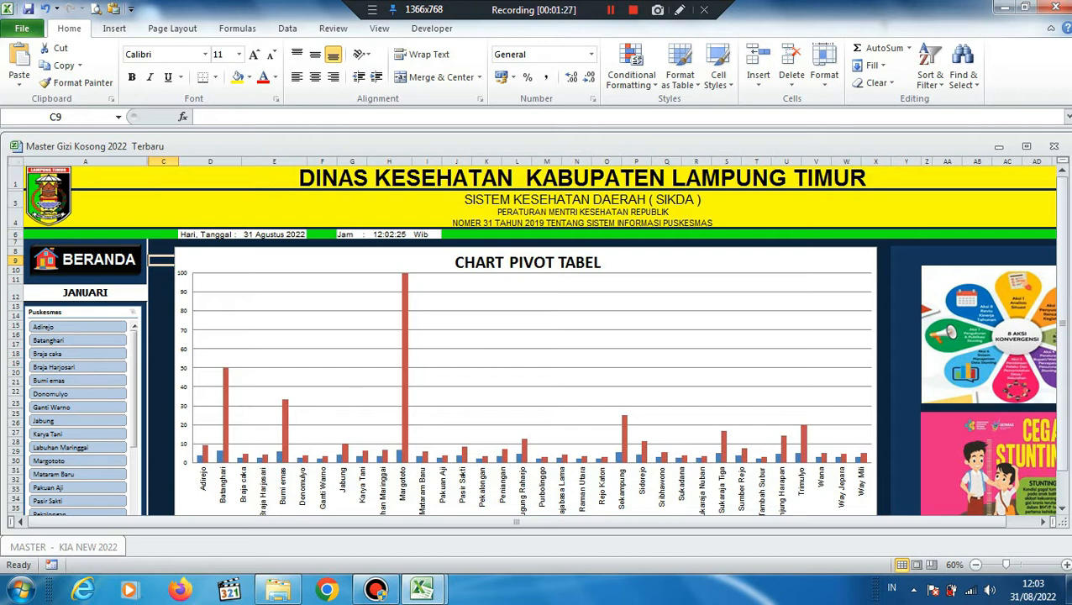
pyautogui.moveTo(85, 234); pyautogui.dragTo(1052, 174)
pyautogui.scroll(2, 1052, 174)
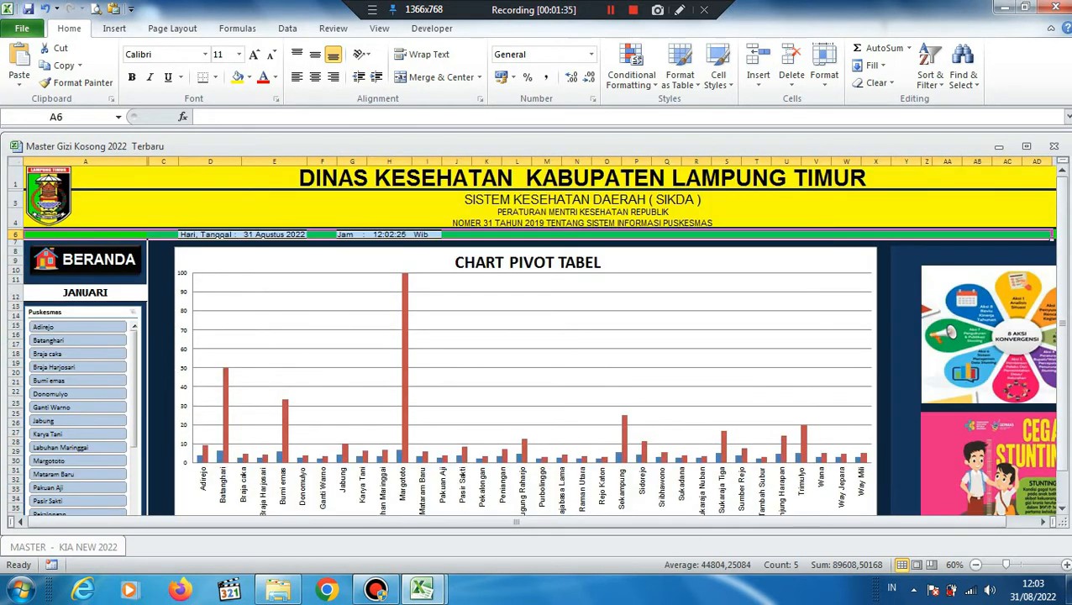
pyautogui.click(161, 261)
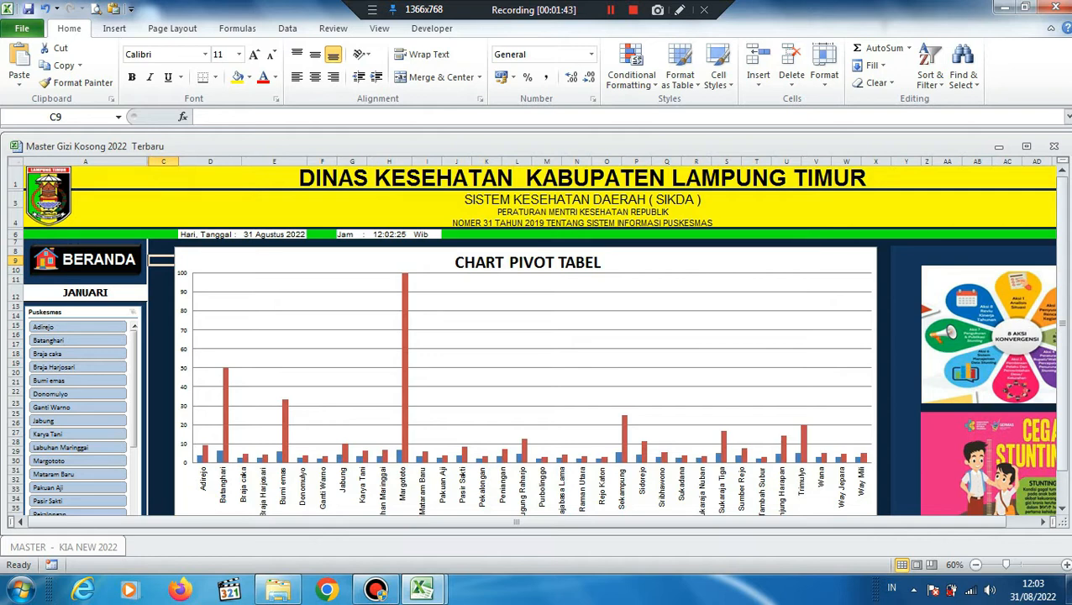
pyautogui.click(163, 243)
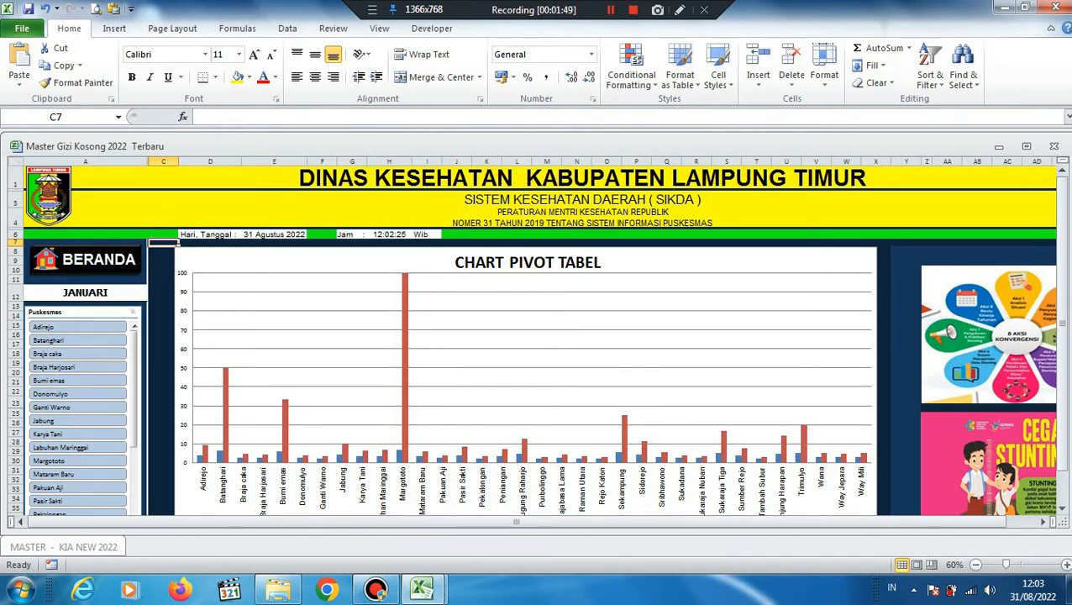
pyautogui.click(679, 9)
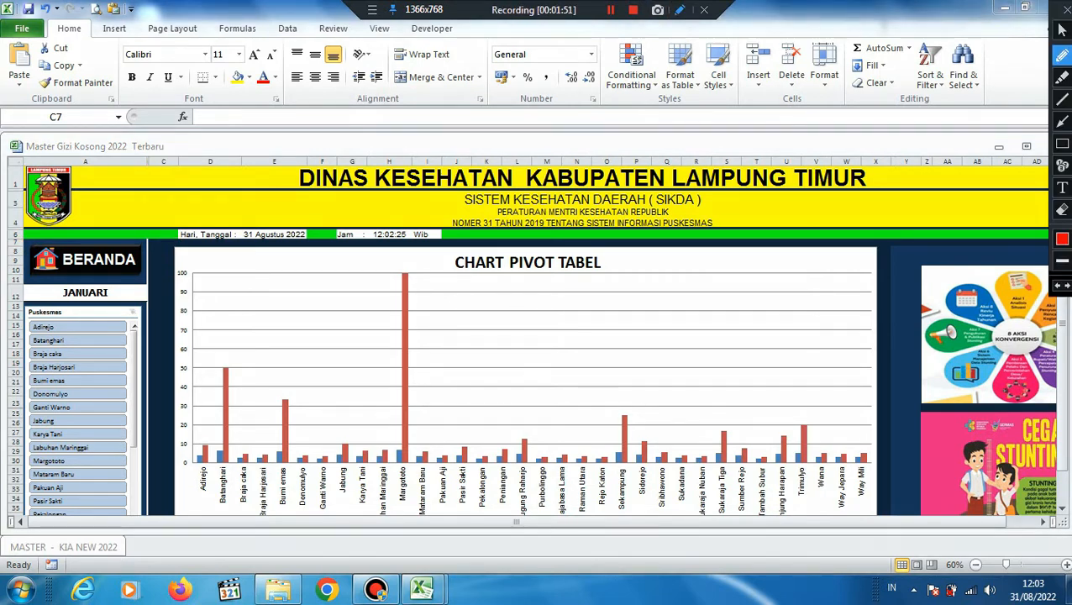
pyautogui.moveTo(128, 239)
pyautogui.mouseDown()
pyautogui.moveTo(37, 262)
pyautogui.moveTo(168, 274)
pyautogui.moveTo(123, 237)
pyautogui.mouseUp()
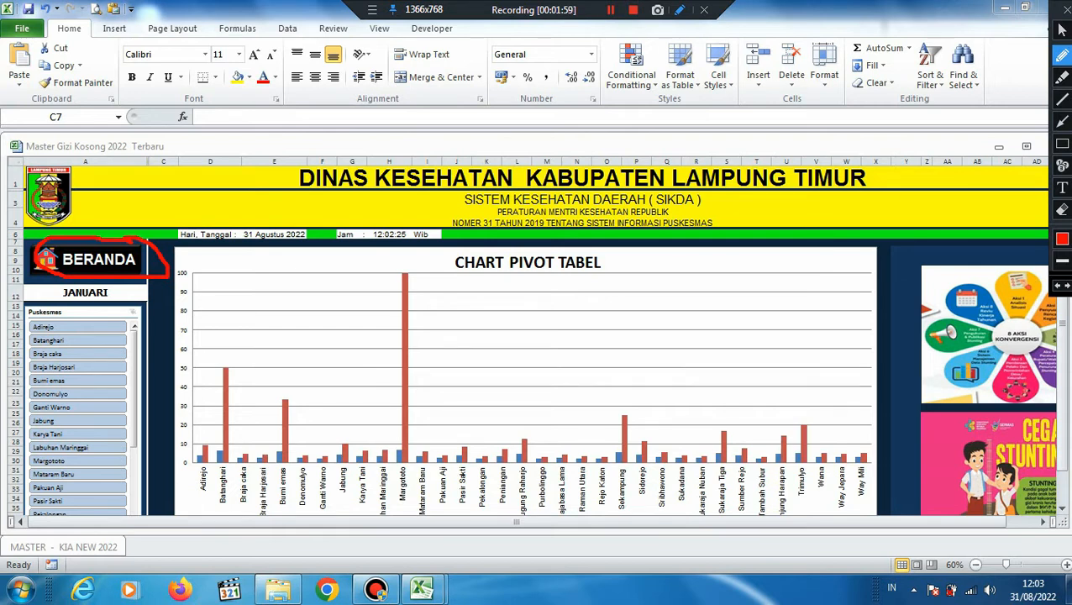
pyautogui.moveTo(157, 279)
pyautogui.mouseDown()
pyautogui.moveTo(32, 268)
pyautogui.moveTo(34, 302)
pyautogui.moveTo(148, 310)
pyautogui.moveTo(158, 288)
pyautogui.mouseUp()
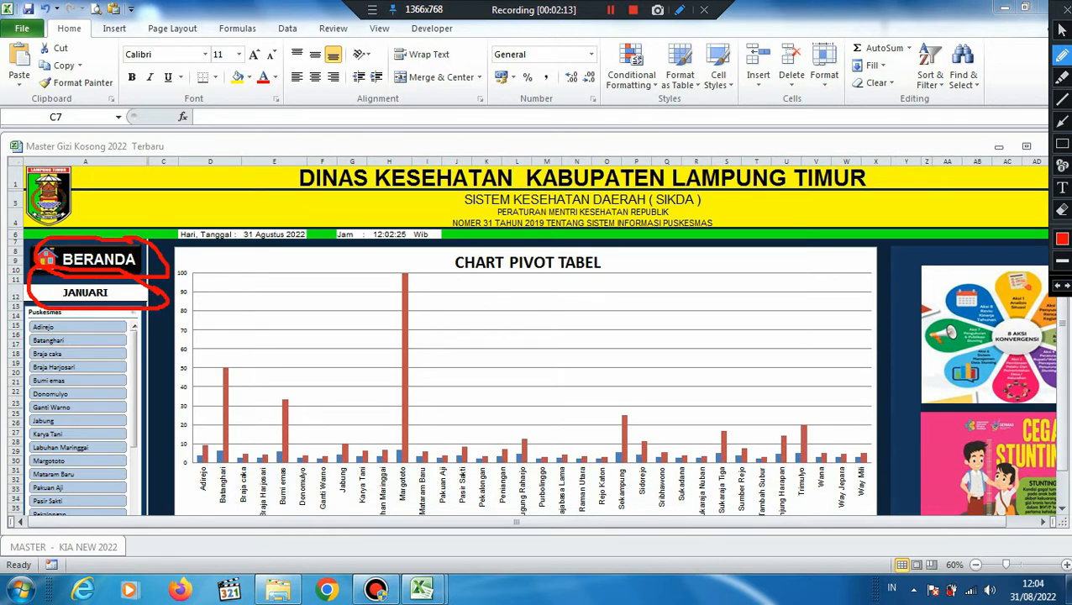
pyautogui.moveTo(154, 323)
pyautogui.mouseDown()
pyautogui.moveTo(84, 301)
pyautogui.moveTo(26, 324)
pyautogui.moveTo(34, 467)
pyautogui.moveTo(75, 496)
pyautogui.moveTo(149, 383)
pyautogui.moveTo(147, 321)
pyautogui.mouseUp()
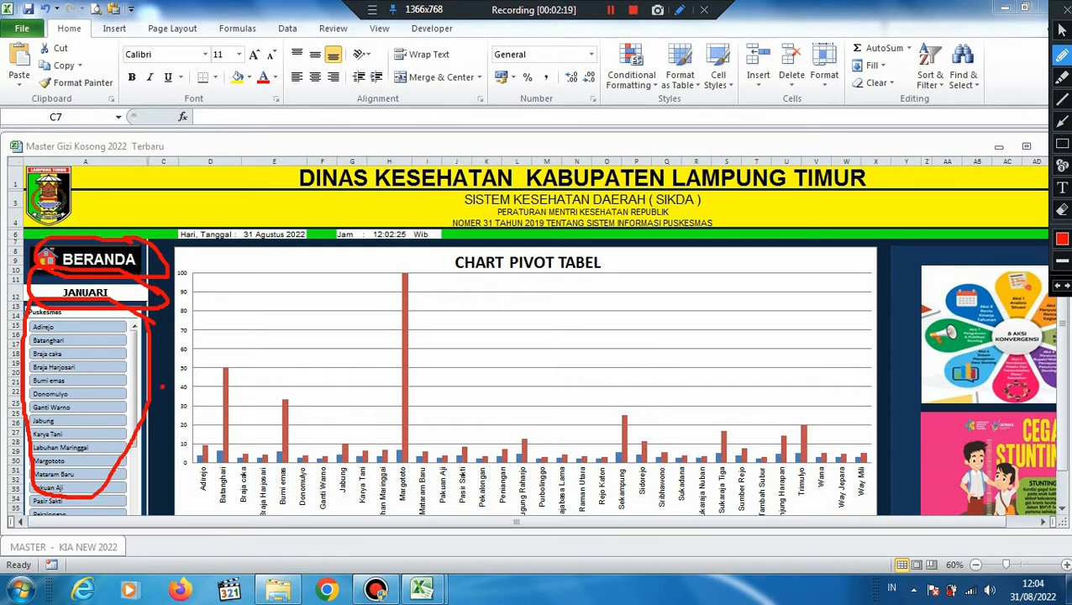
pyautogui.moveTo(162, 387)
pyautogui.mouseDown()
pyautogui.moveTo(217, 367)
pyautogui.moveTo(218, 406)
pyautogui.mouseUp()
pyautogui.moveTo(211, 342)
pyautogui.mouseDown()
pyautogui.moveTo(243, 338)
pyautogui.moveTo(271, 360)
pyautogui.moveTo(213, 417)
pyautogui.mouseUp()
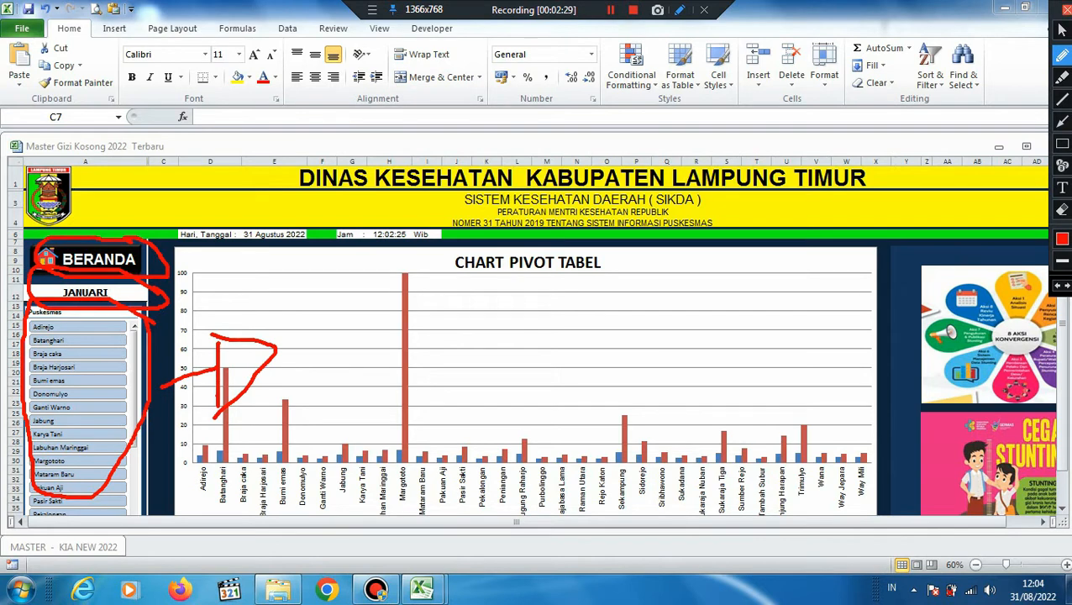
pyautogui.click(1066, 10)
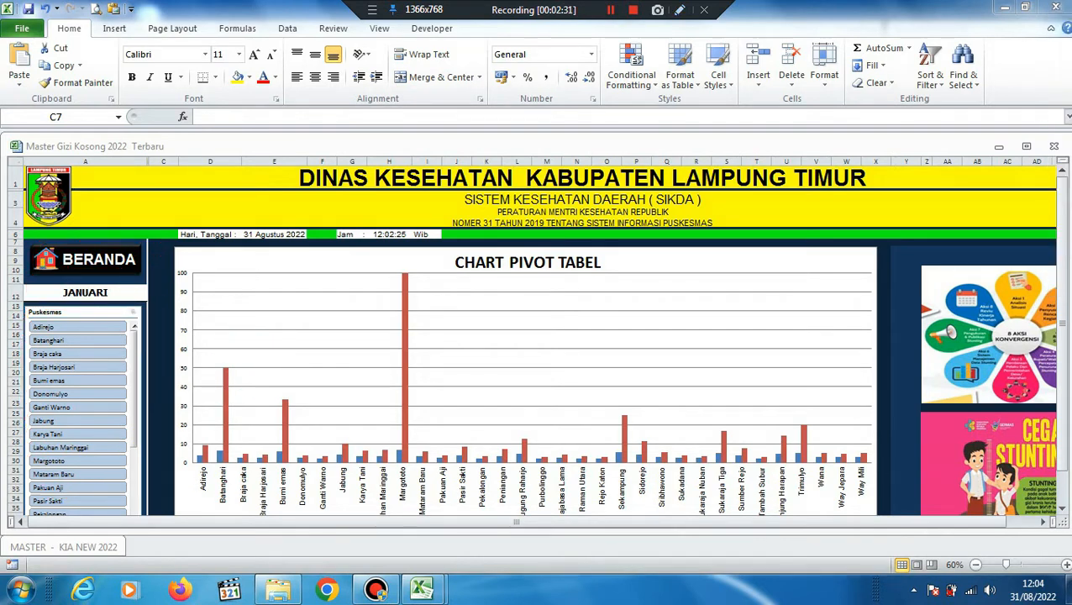
pyautogui.click(162, 261)
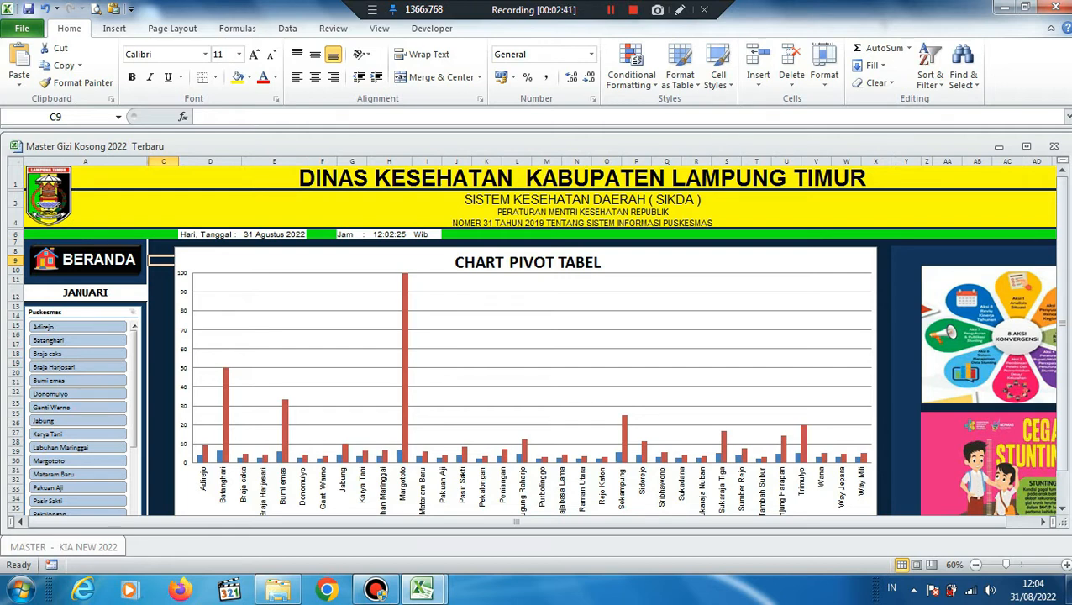
# Step: Remove the PMT Balita and BBLR gender fields from the dashboard's pivot chart
pyautogui.click(250, 316)
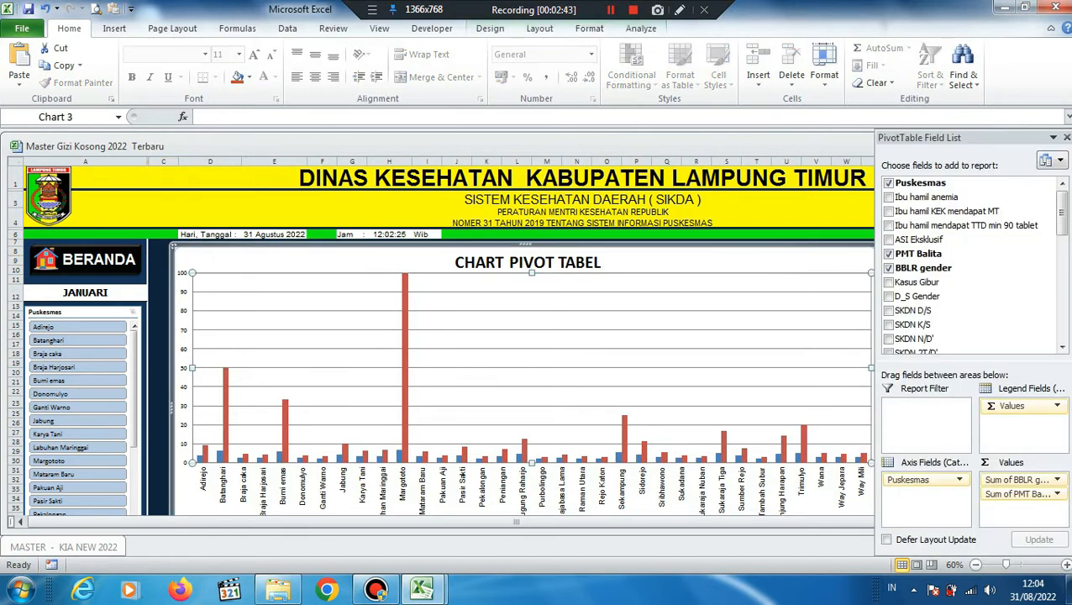
pyautogui.click(680, 10)
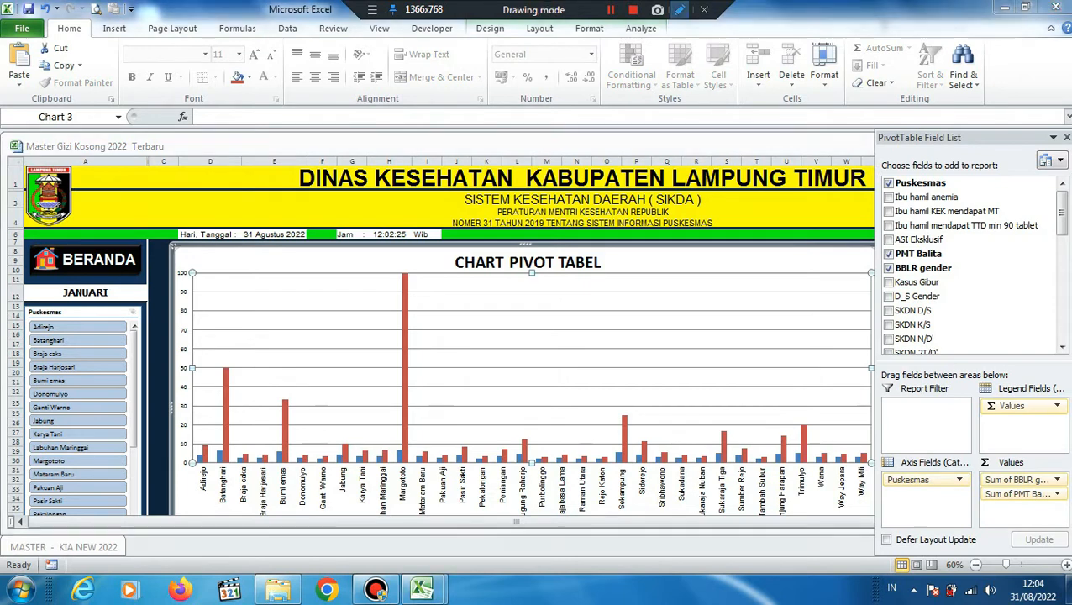
pyautogui.moveTo(1000, 140)
pyautogui.mouseDown()
pyautogui.moveTo(866, 179)
pyautogui.moveTo(918, 383)
pyautogui.moveTo(1028, 294)
pyautogui.moveTo(993, 151)
pyautogui.moveTo(1003, 139)
pyautogui.mouseUp()
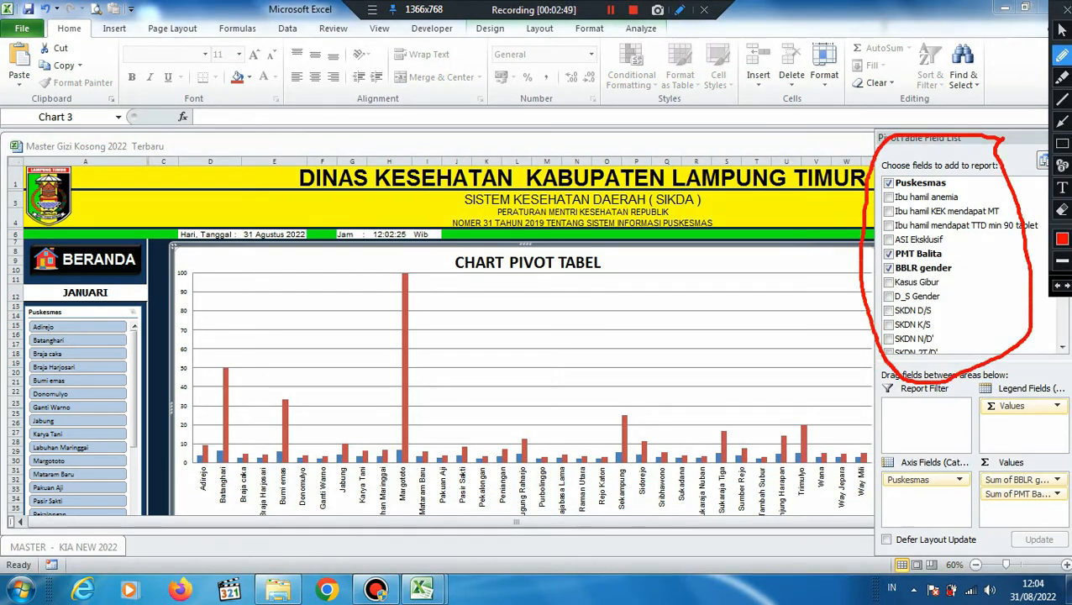
pyautogui.click(1066, 10)
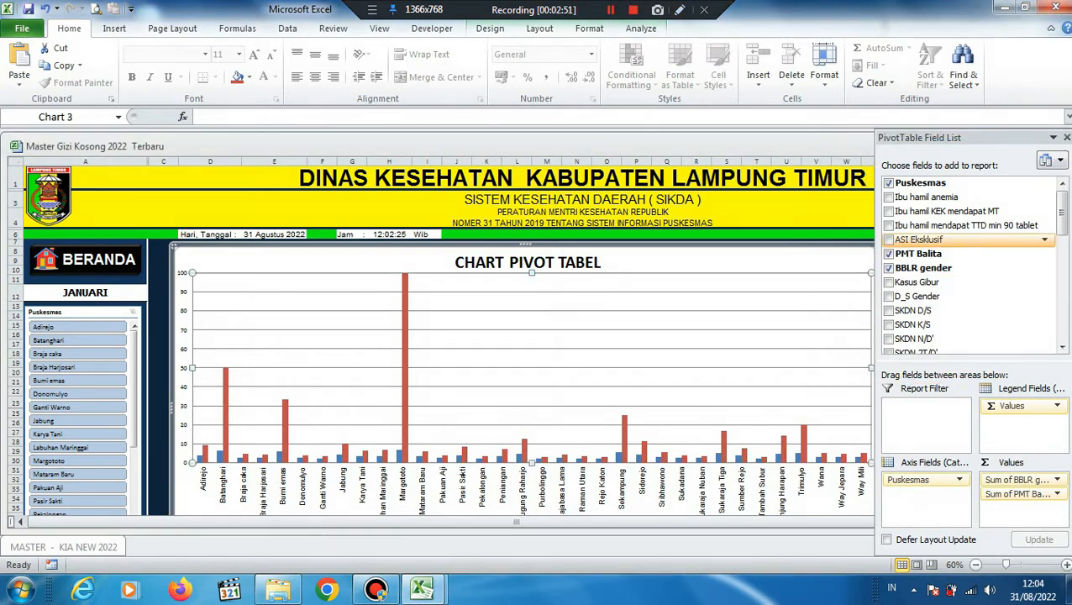
pyautogui.moveTo(1062, 214)
pyautogui.mouseDown()
pyautogui.moveTo(1063, 309)
pyautogui.moveTo(1063, 202)
pyautogui.mouseUp()
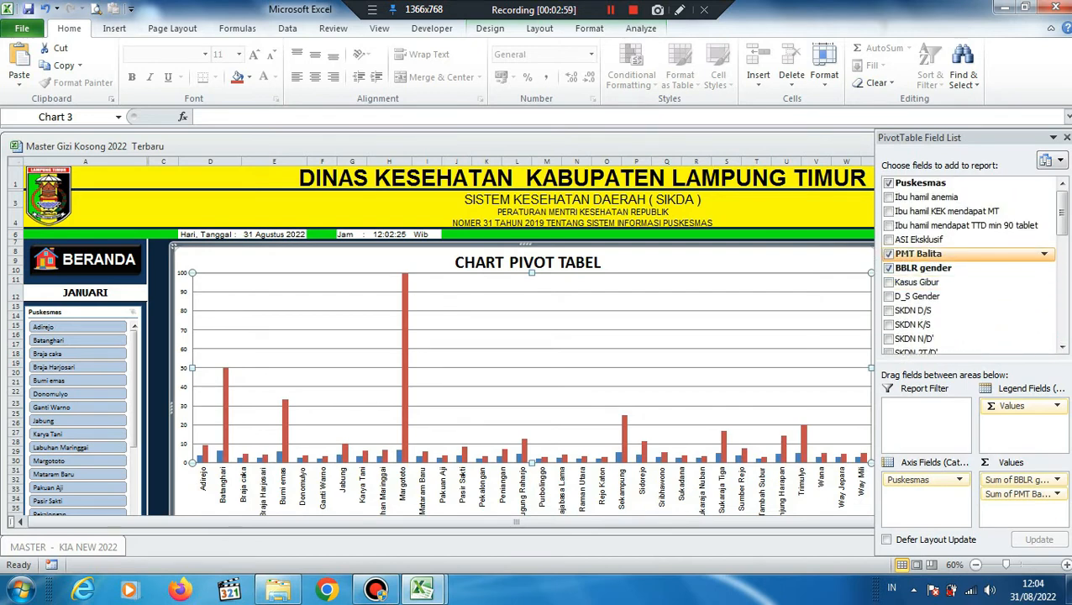
pyautogui.click(889, 254)
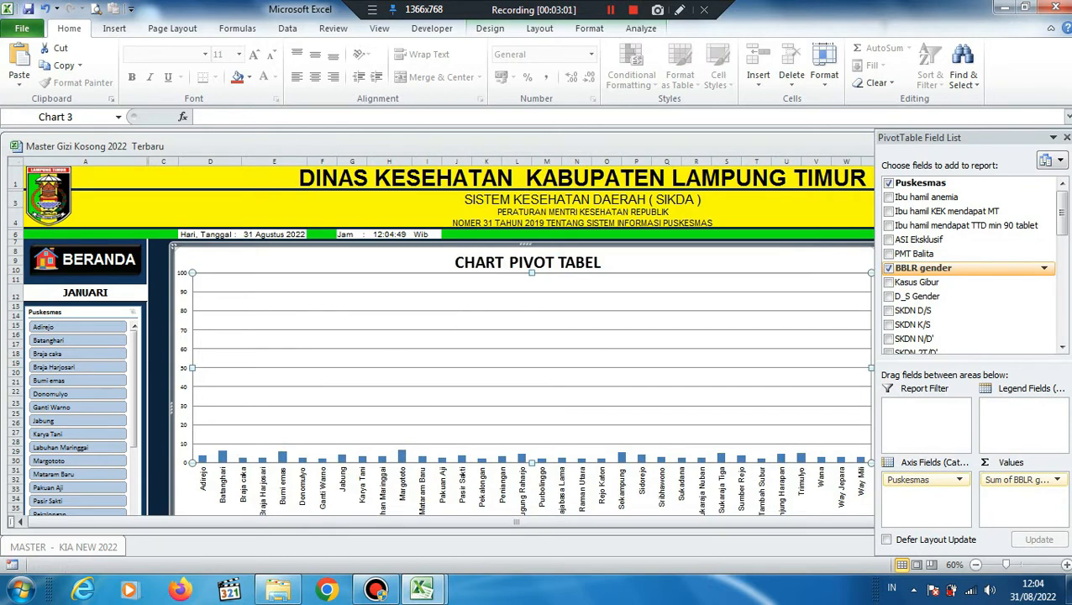
pyautogui.click(888, 268)
pyautogui.click(680, 10)
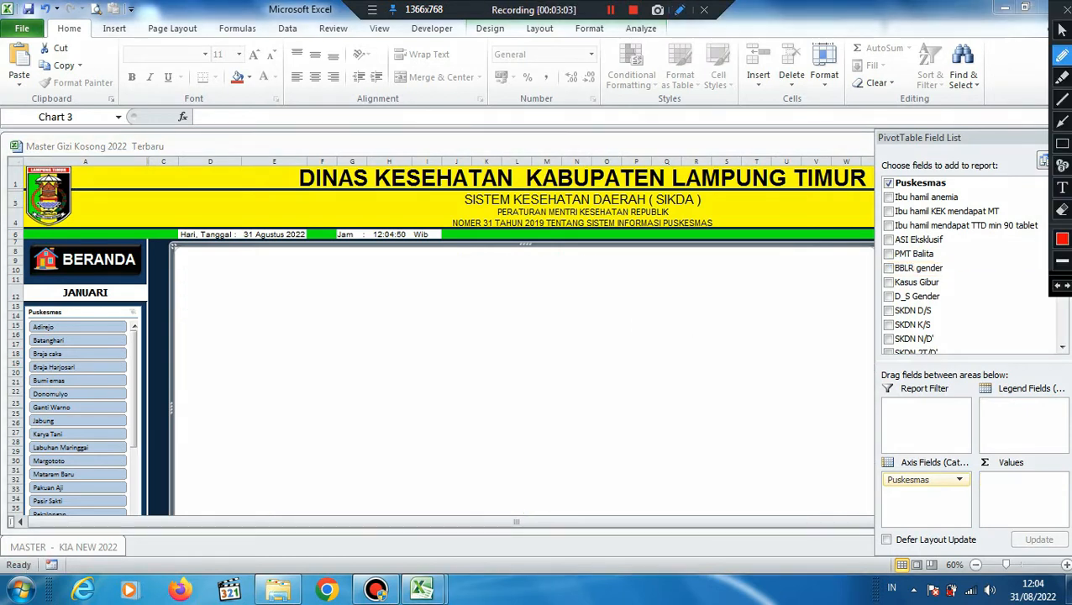
pyautogui.moveTo(638, 273)
pyautogui.mouseDown()
pyautogui.moveTo(682, 283)
pyautogui.moveTo(239, 335)
pyautogui.moveTo(393, 435)
pyautogui.moveTo(853, 373)
pyautogui.moveTo(699, 289)
pyautogui.moveTo(639, 272)
pyautogui.mouseUp()
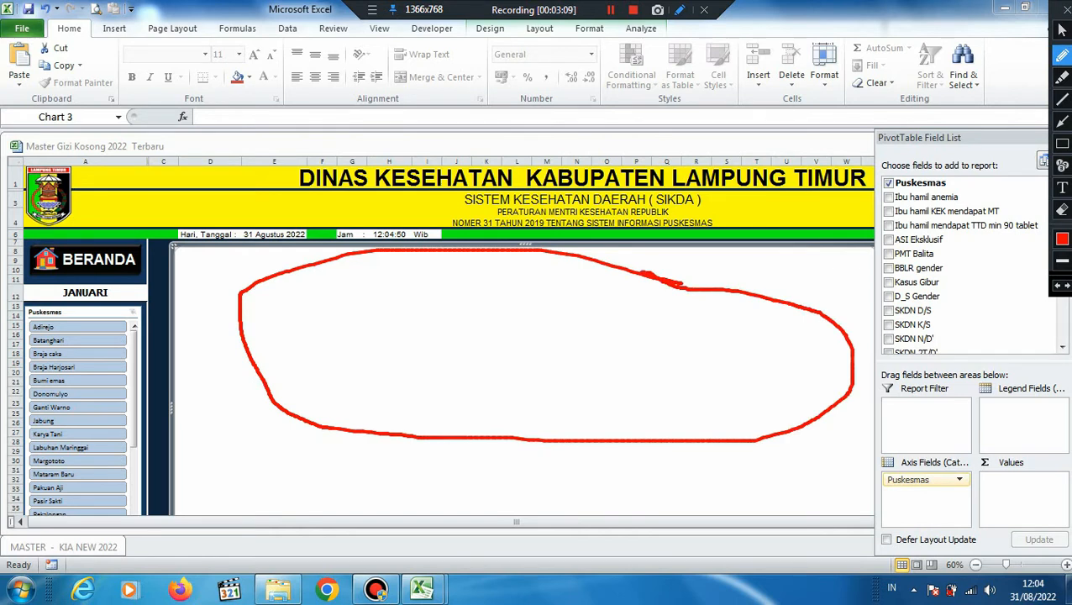
pyautogui.click(1065, 10)
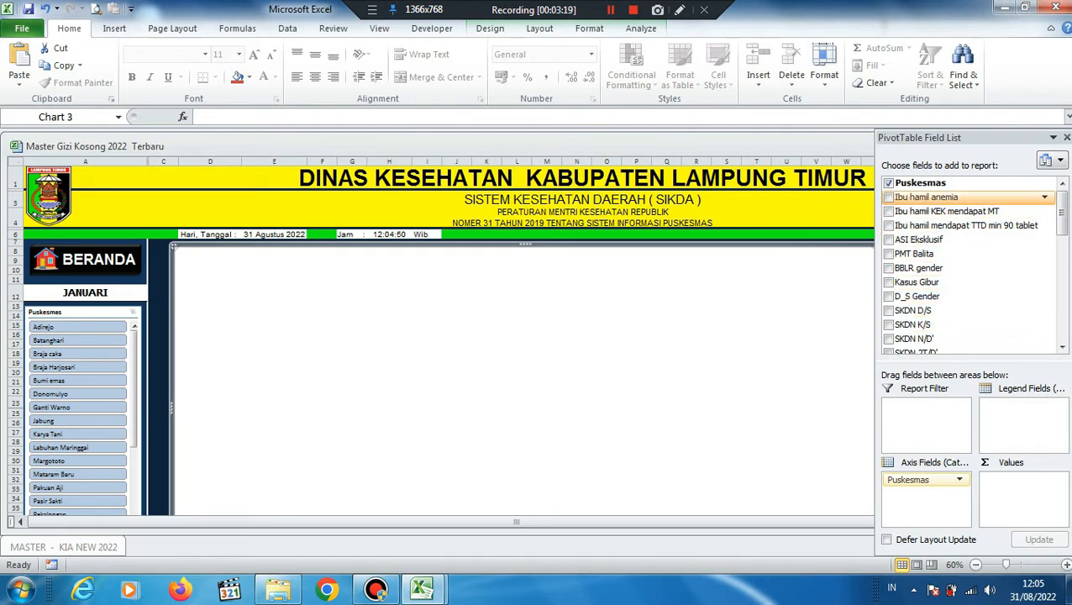
# Step: Try Ibu hamil anemia and Ibu hamil KEK mendapat MT as pivot chart fields, and remove both again
pyautogui.click(888, 196)
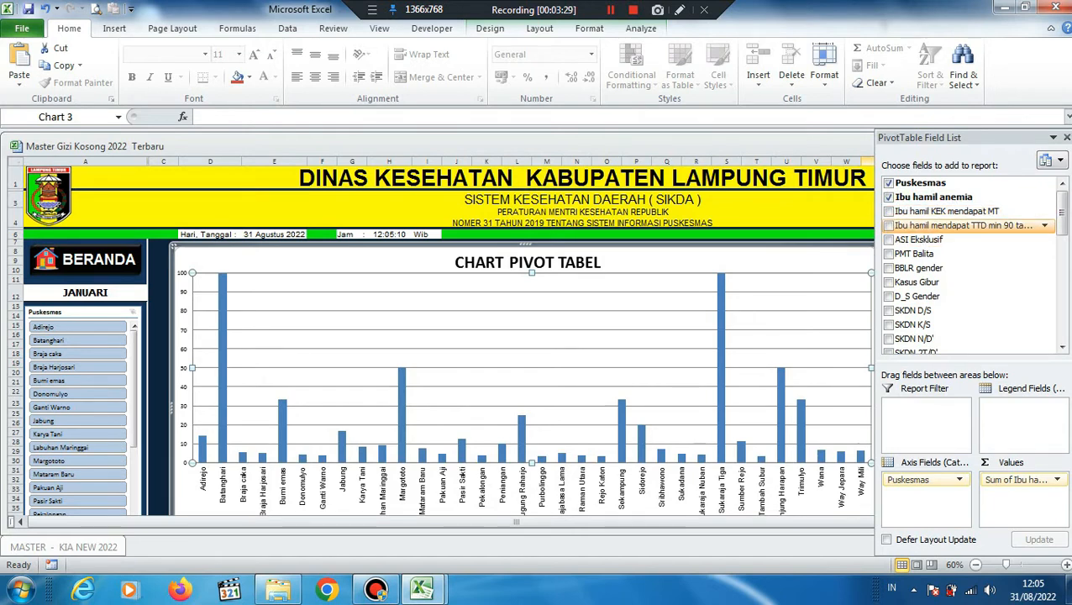
pyautogui.click(888, 211)
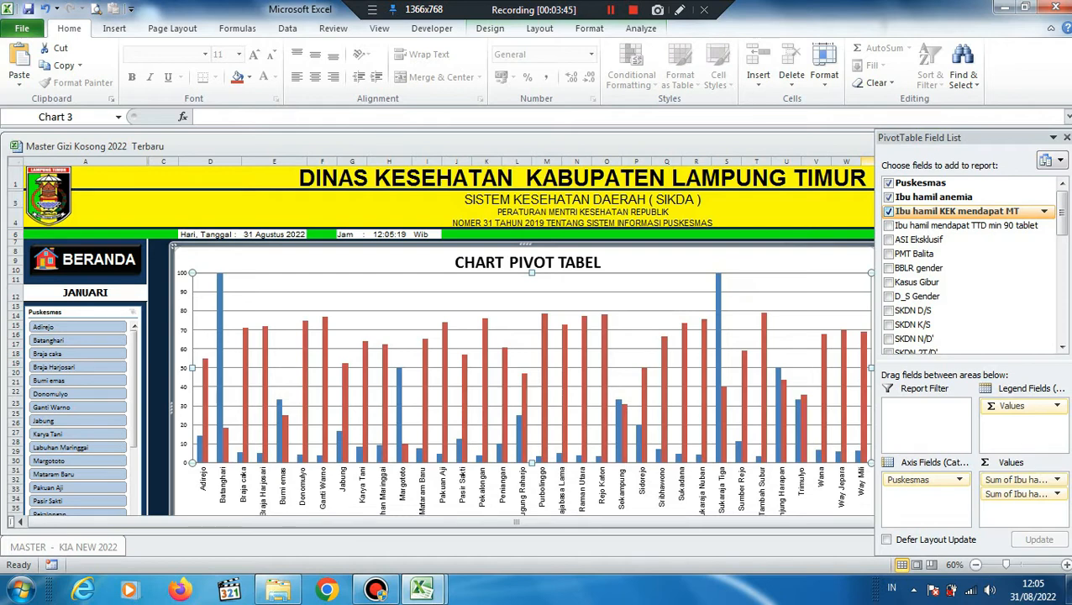
pyautogui.click(889, 211)
pyautogui.click(889, 197)
# Step: Add ASI Eksklusif to the pivot chart, swapping a trial Kasus Gibur field for Ibu hamil mendapat TTD min 90 tablet
pyautogui.moveTo(1062, 213)
pyautogui.mouseDown()
pyautogui.moveTo(1062, 300)
pyautogui.moveTo(1062, 203)
pyautogui.mouseUp()
pyautogui.click(889, 230)
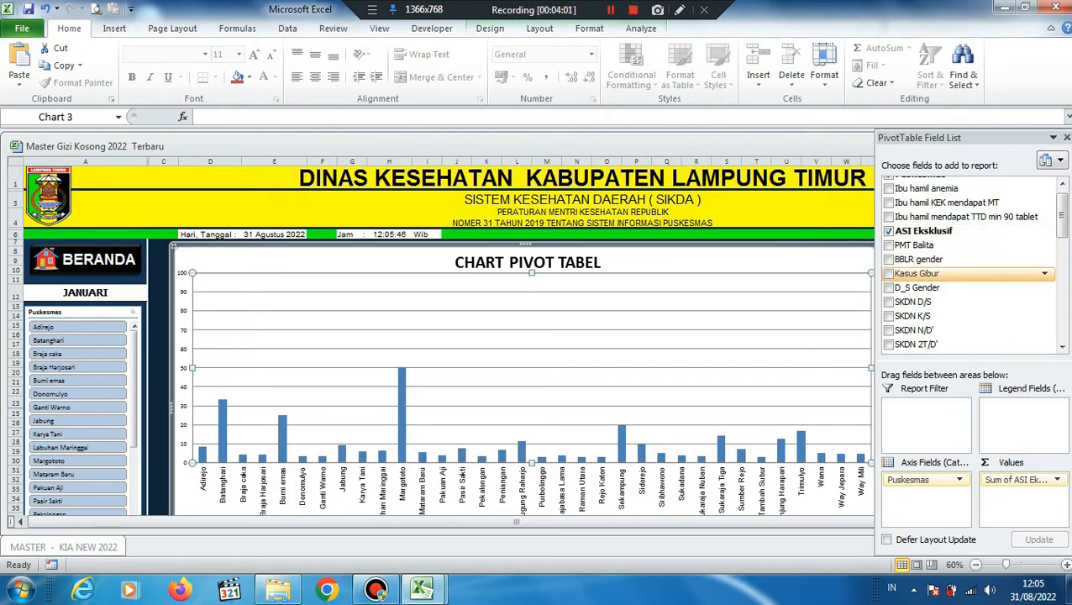
pyautogui.click(889, 273)
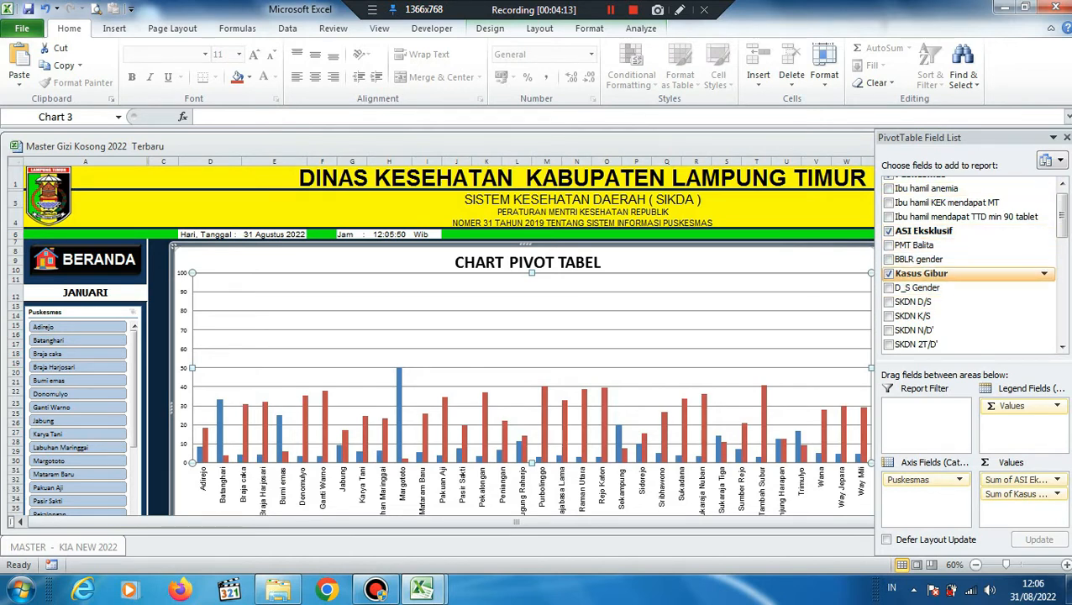
pyautogui.click(889, 273)
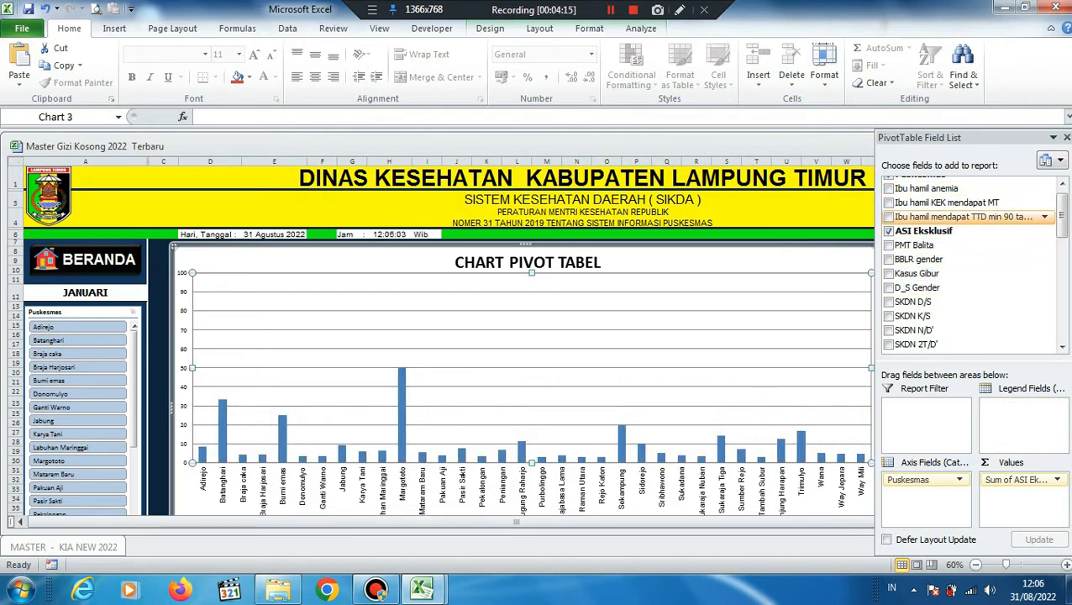
pyautogui.click(889, 217)
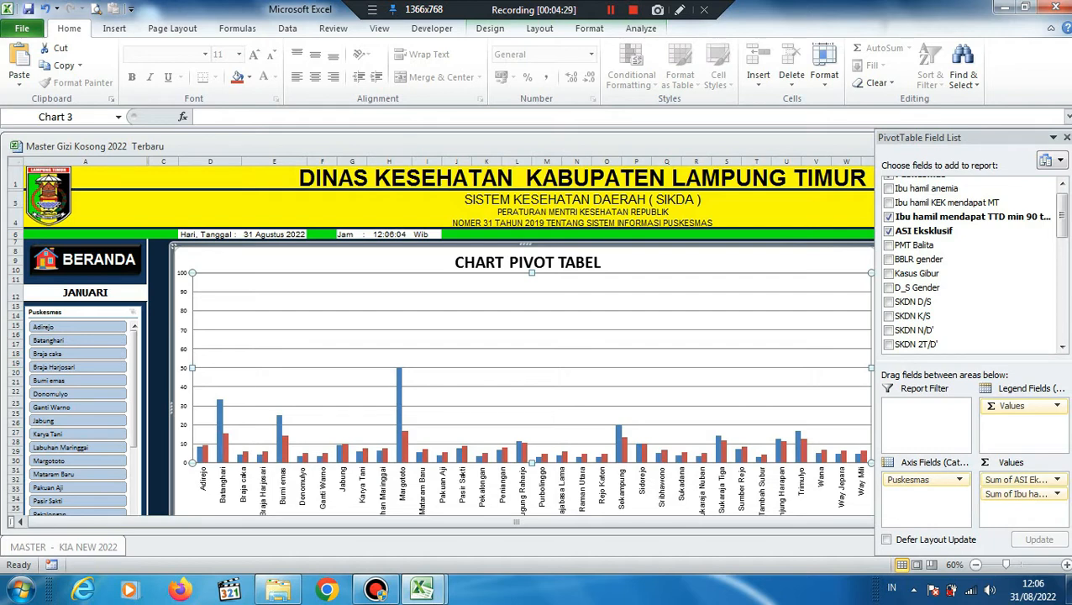
pyautogui.click(680, 10)
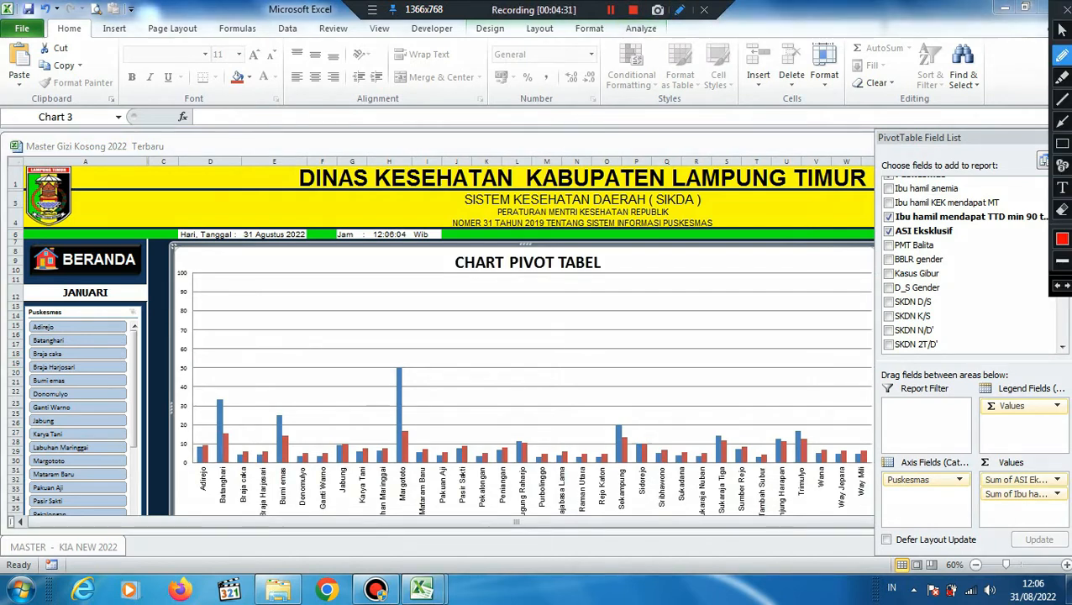
pyautogui.moveTo(168, 301)
pyautogui.mouseDown()
pyautogui.moveTo(18, 307)
pyautogui.moveTo(14, 444)
pyautogui.moveTo(159, 424)
pyautogui.moveTo(165, 301)
pyautogui.mouseUp()
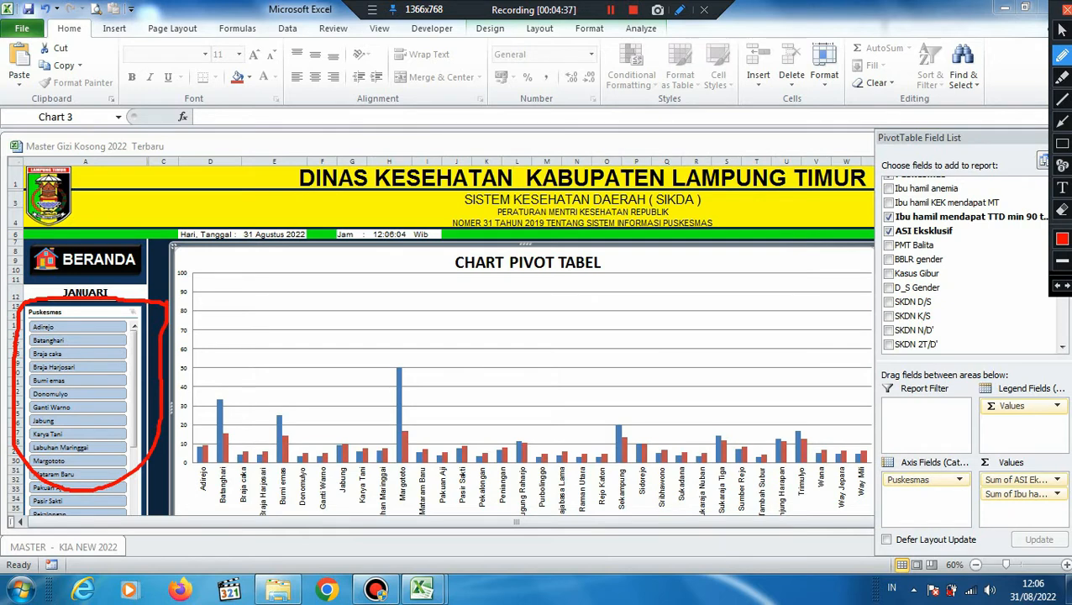
pyautogui.click(1066, 10)
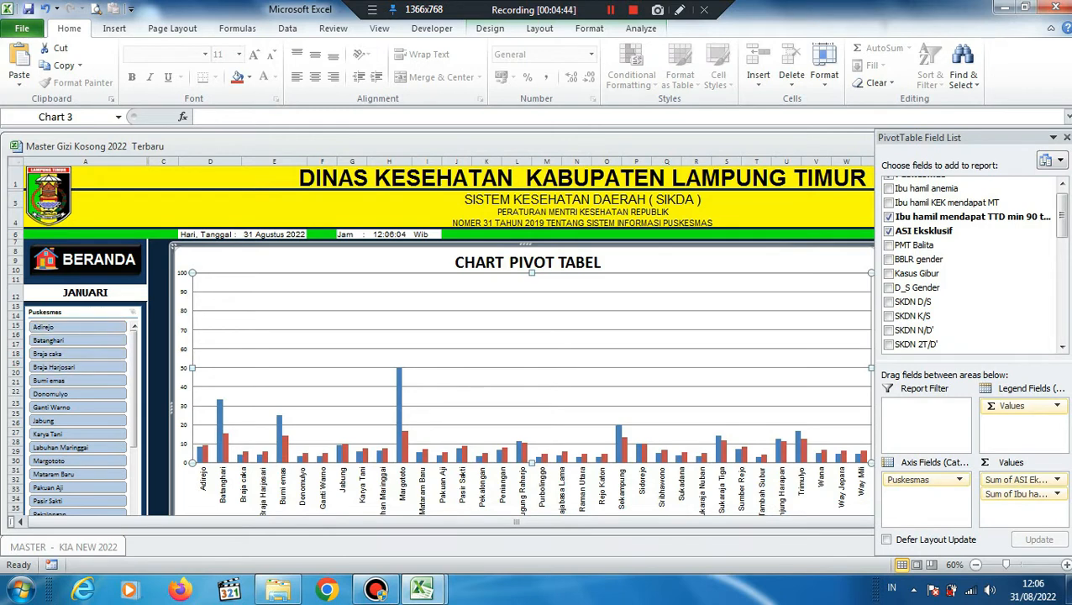
# Step: Filter the pivot chart by Puskesmas to Batanghari, Braja caka and finally Braja Harjosari, one at a time
pyautogui.click(78, 340)
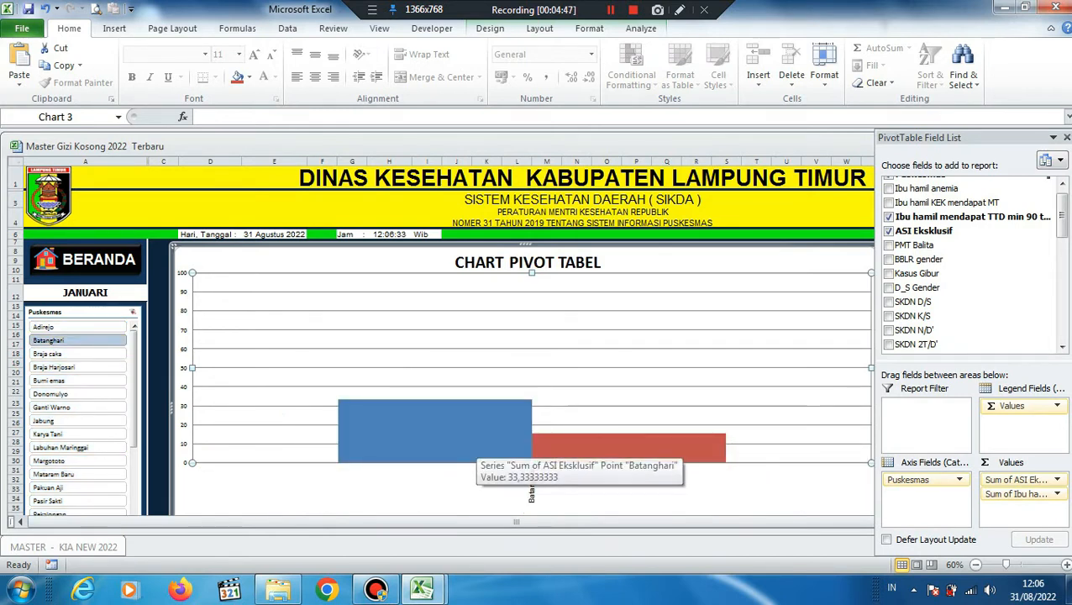
pyautogui.click(78, 353)
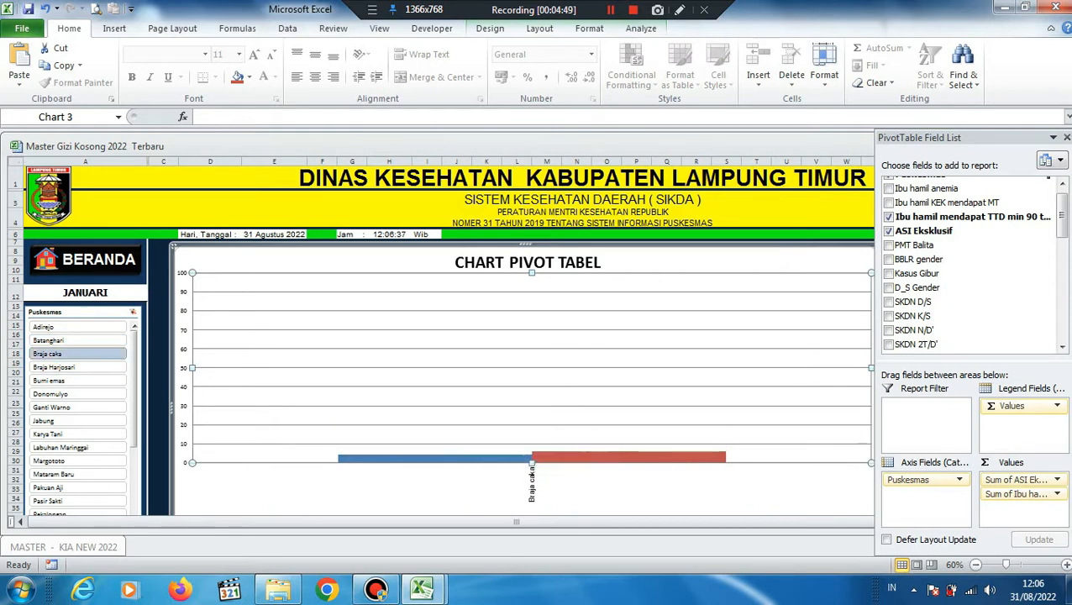
pyautogui.click(78, 367)
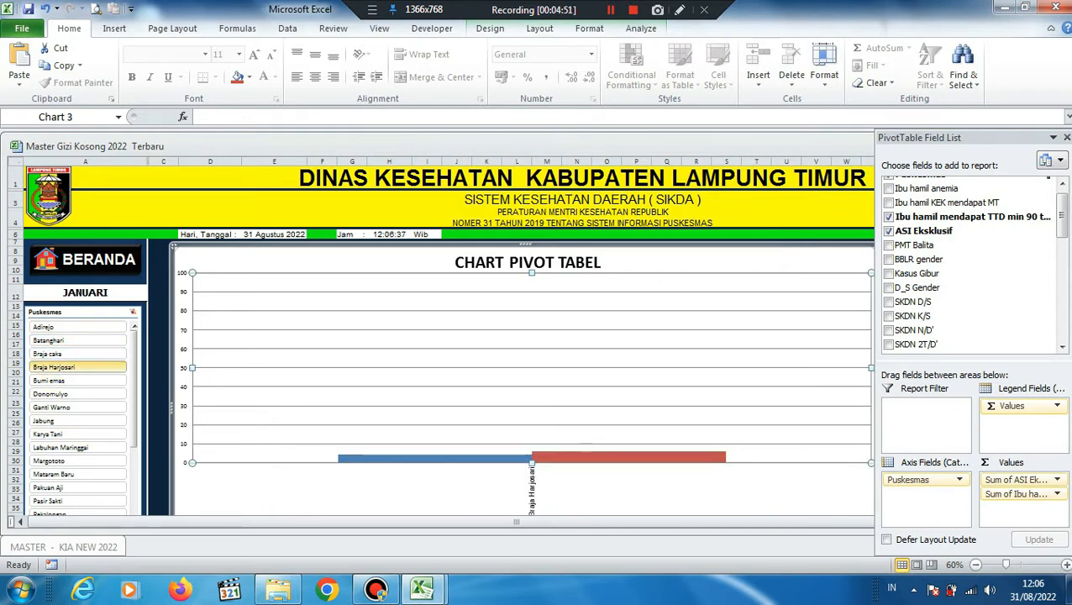
# Step: Filter the pivot chart by Puskesmas to Donomulyo and Adirejo, one at a time, and clear the Puskesmas filter
pyautogui.click(78, 394)
pyautogui.click(78, 327)
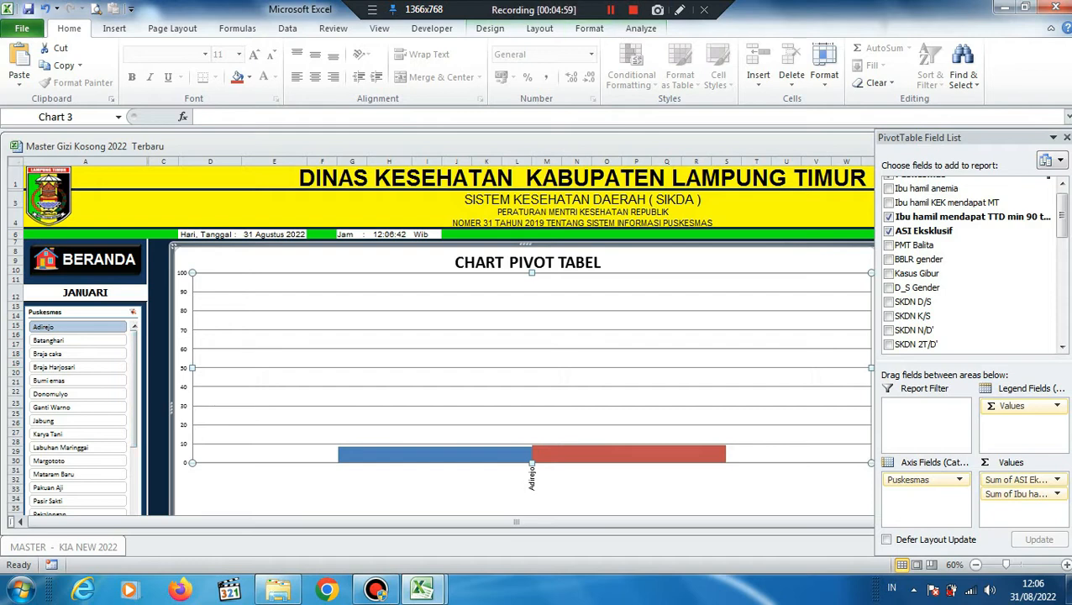
pyautogui.click(680, 10)
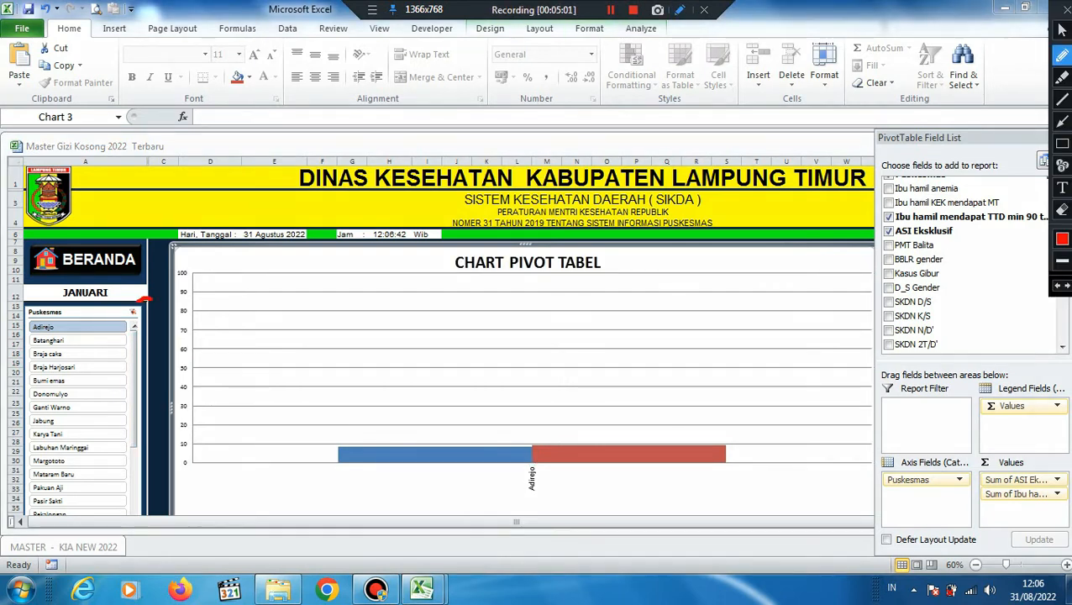
pyautogui.moveTo(143, 300)
pyautogui.mouseDown()
pyautogui.moveTo(122, 316)
pyautogui.moveTo(150, 321)
pyautogui.moveTo(146, 303)
pyautogui.mouseUp()
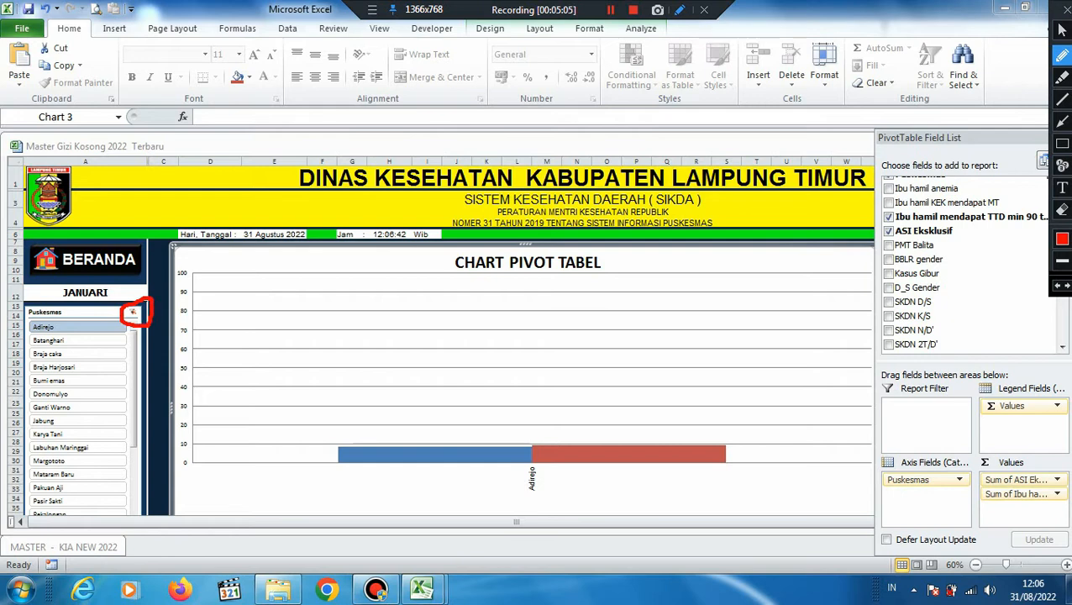
pyautogui.click(1066, 9)
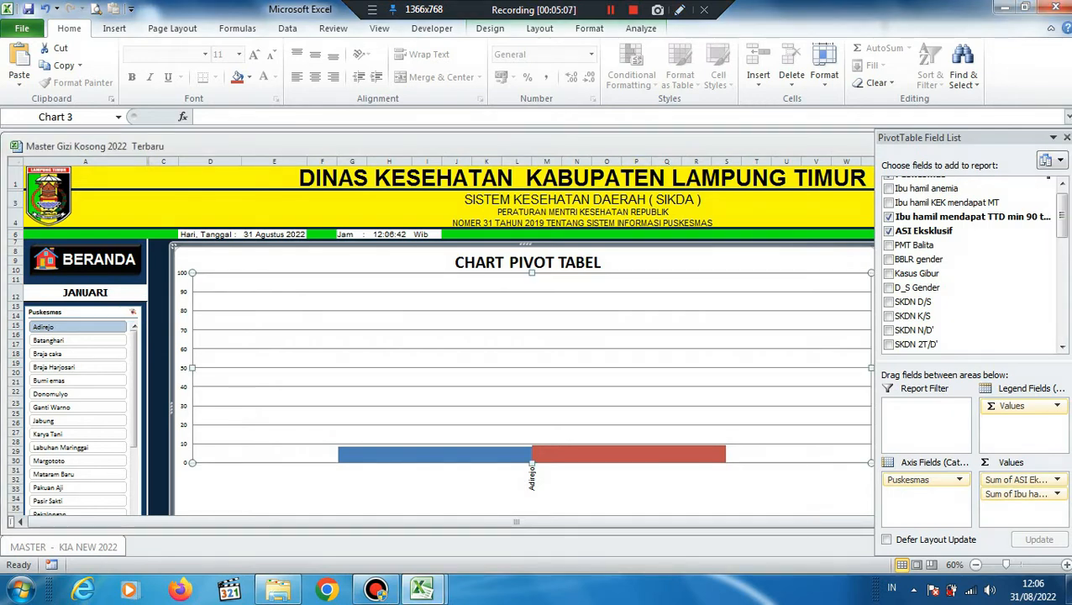
pyautogui.click(133, 312)
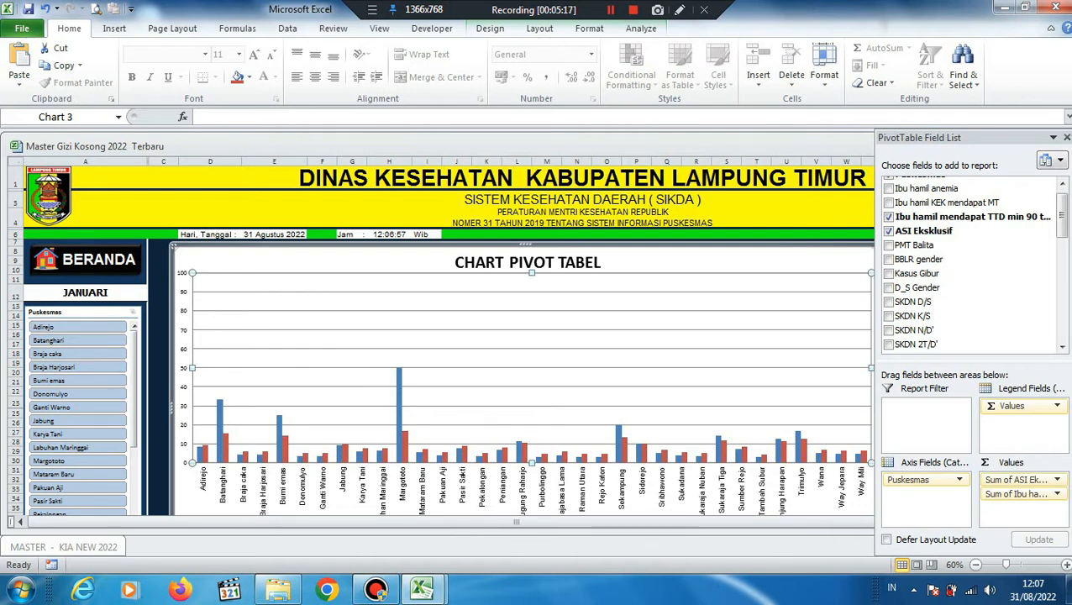
# Step: Set the dashboard's month selector above the Puskesmas slicer to FEBRUARI
pyautogui.click(161, 326)
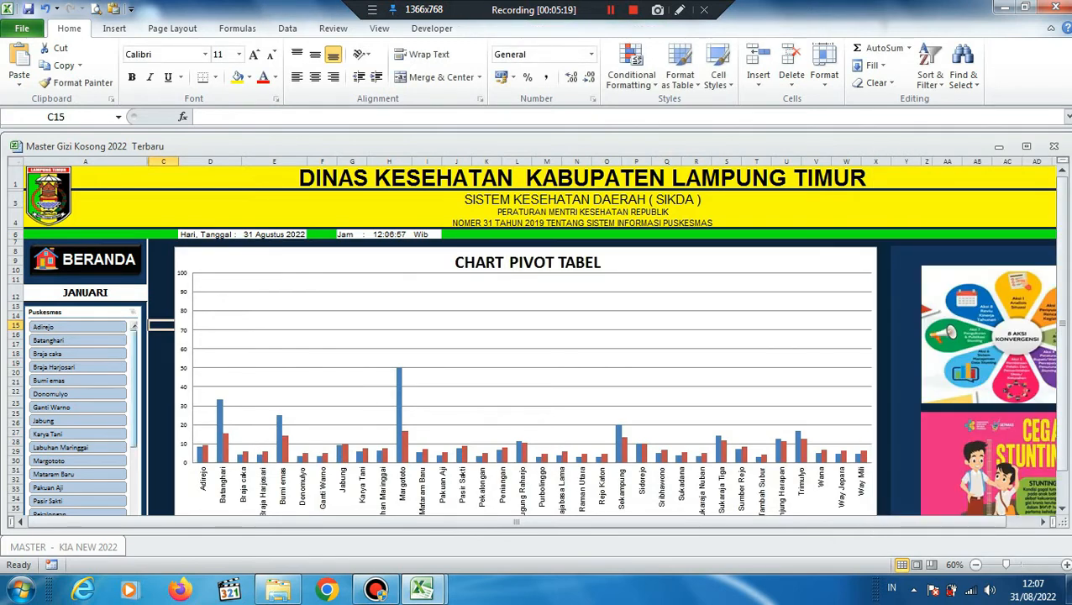
pyautogui.click(144, 298)
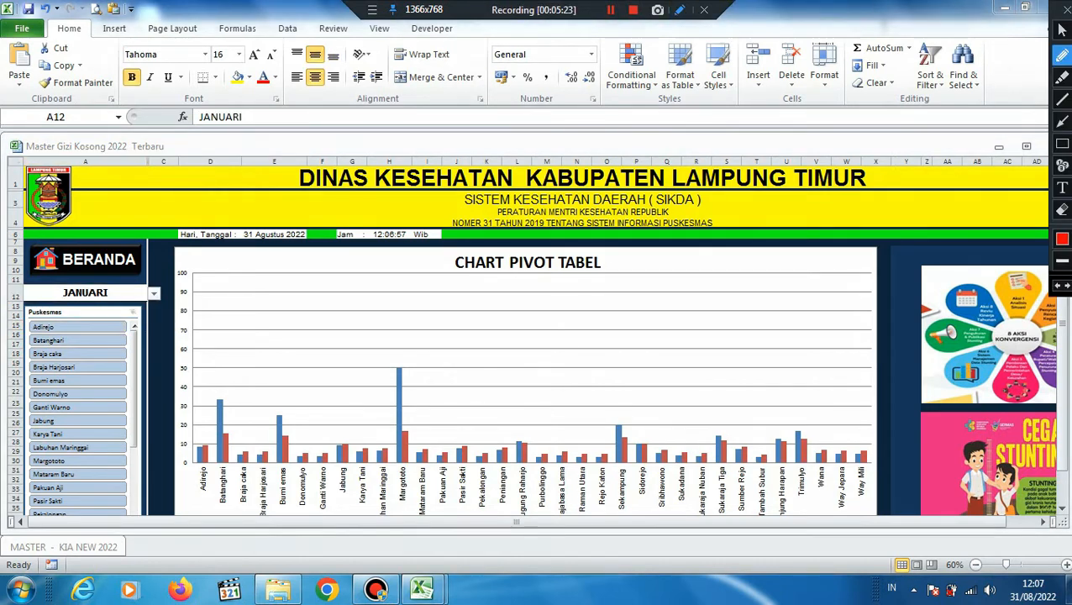
pyautogui.moveTo(160, 279)
pyautogui.mouseDown()
pyautogui.moveTo(140, 288)
pyautogui.moveTo(171, 296)
pyautogui.moveTo(158, 275)
pyautogui.mouseUp()
pyautogui.click(1065, 9)
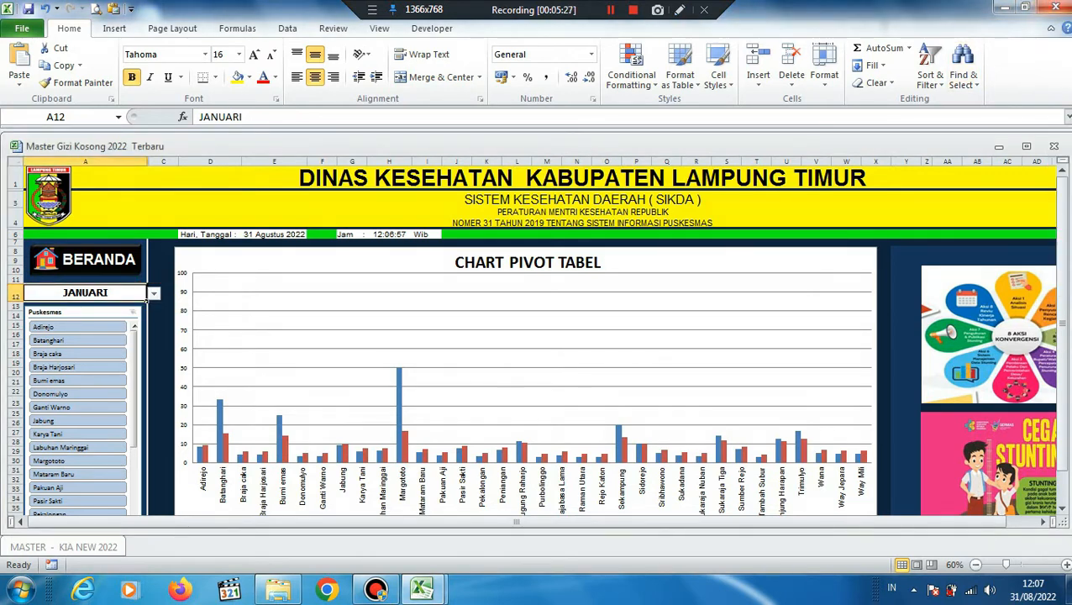
pyautogui.click(154, 293)
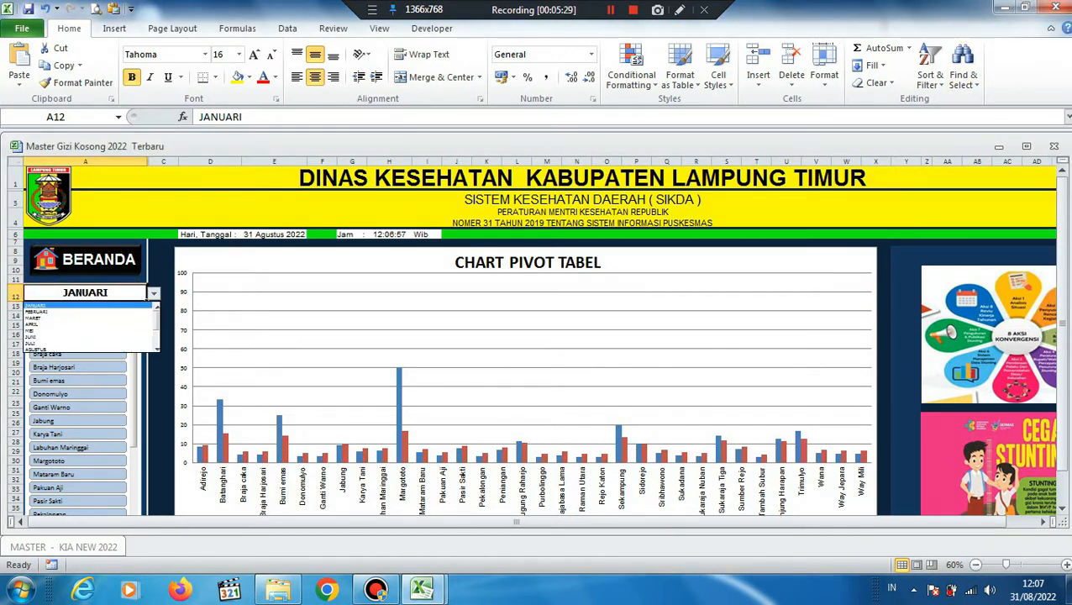
pyautogui.click(147, 311)
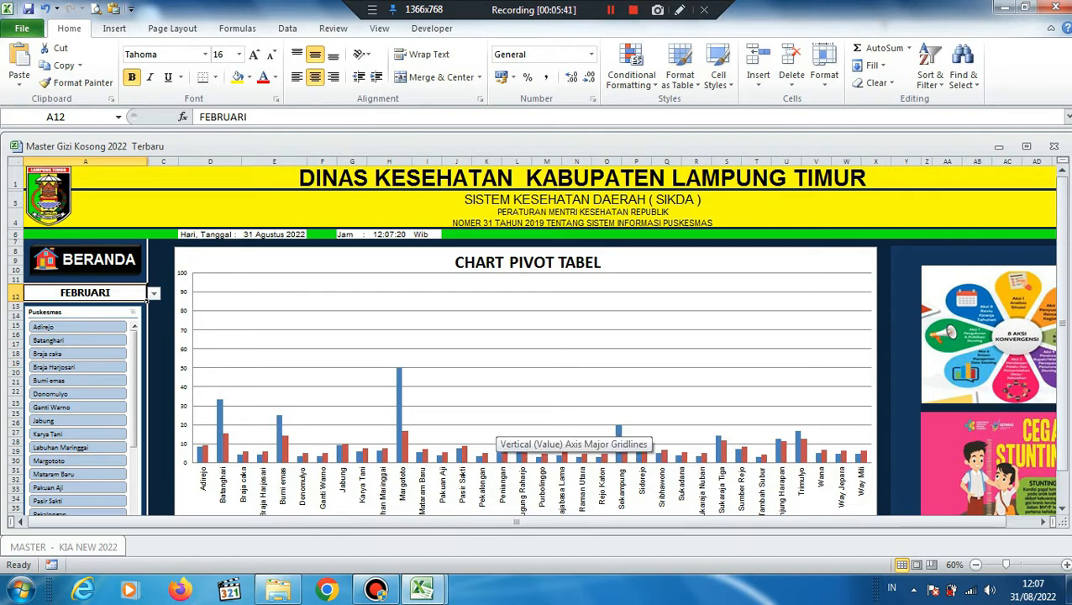
# Step: Refresh the pivot data through the Puskesmas slicer for the month FEBRUARI
pyautogui.click(680, 9)
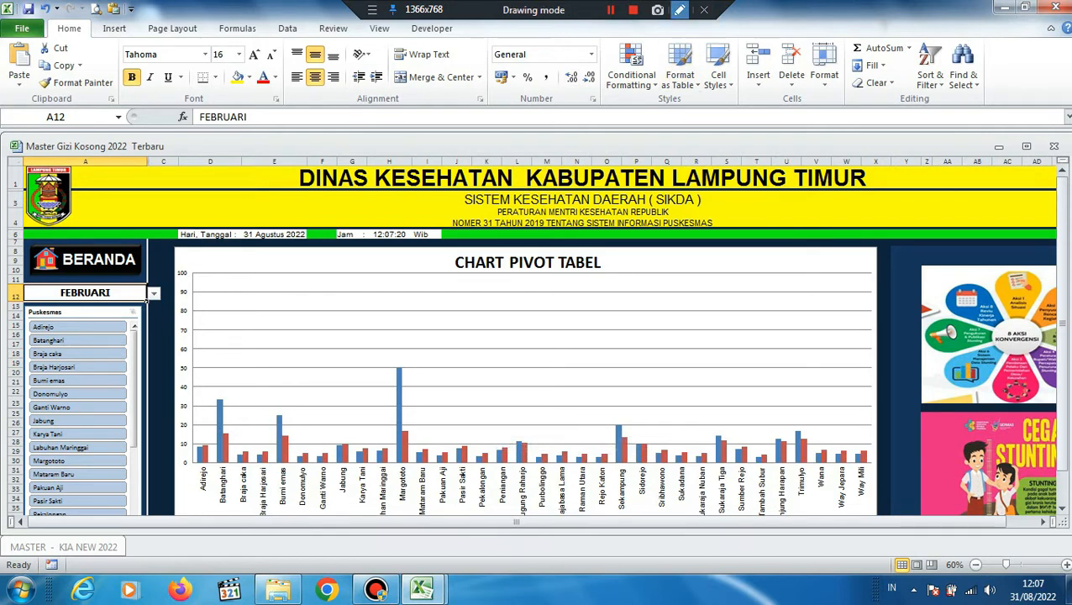
pyautogui.moveTo(149, 310)
pyautogui.mouseDown()
pyautogui.moveTo(36, 298)
pyautogui.moveTo(24, 320)
pyautogui.moveTo(148, 312)
pyautogui.mouseUp()
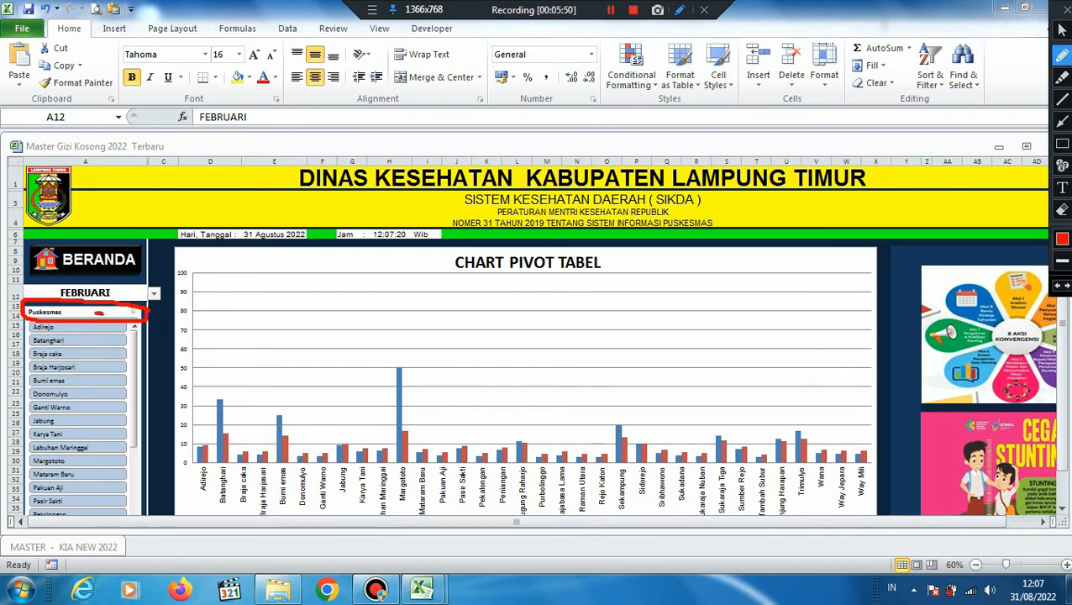
pyautogui.click(1066, 10)
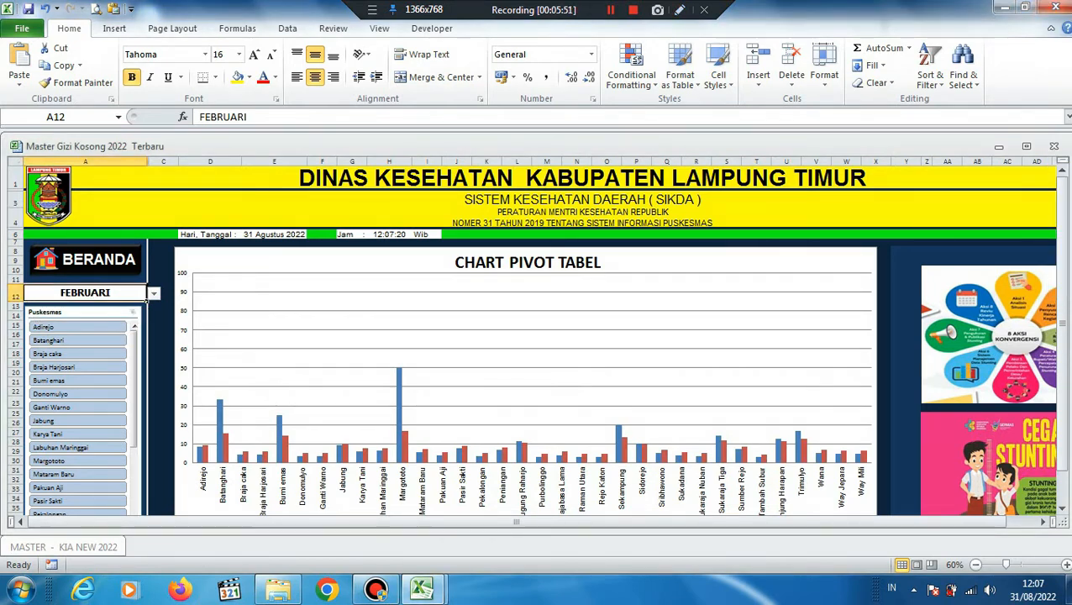
pyautogui.rightClick(127, 311)
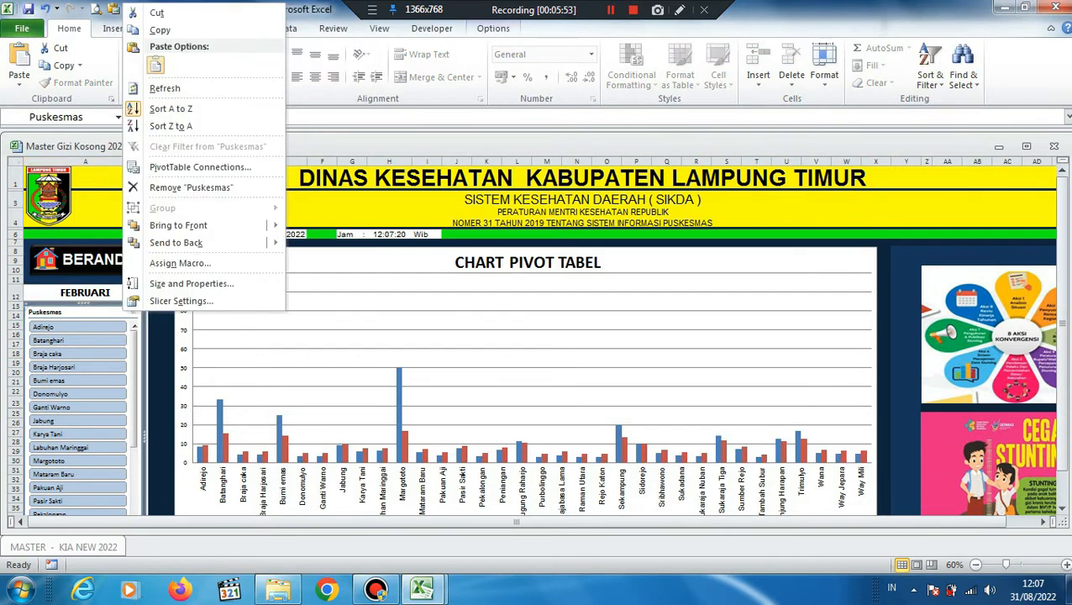
pyautogui.click(118, 313)
pyautogui.rightClick(116, 313)
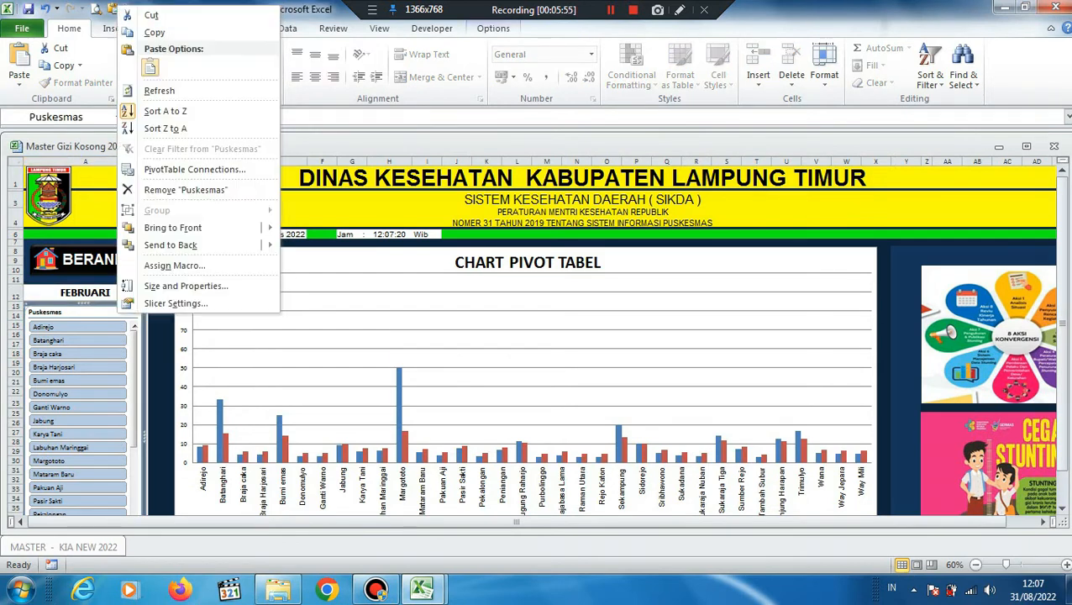
pyautogui.click(159, 90)
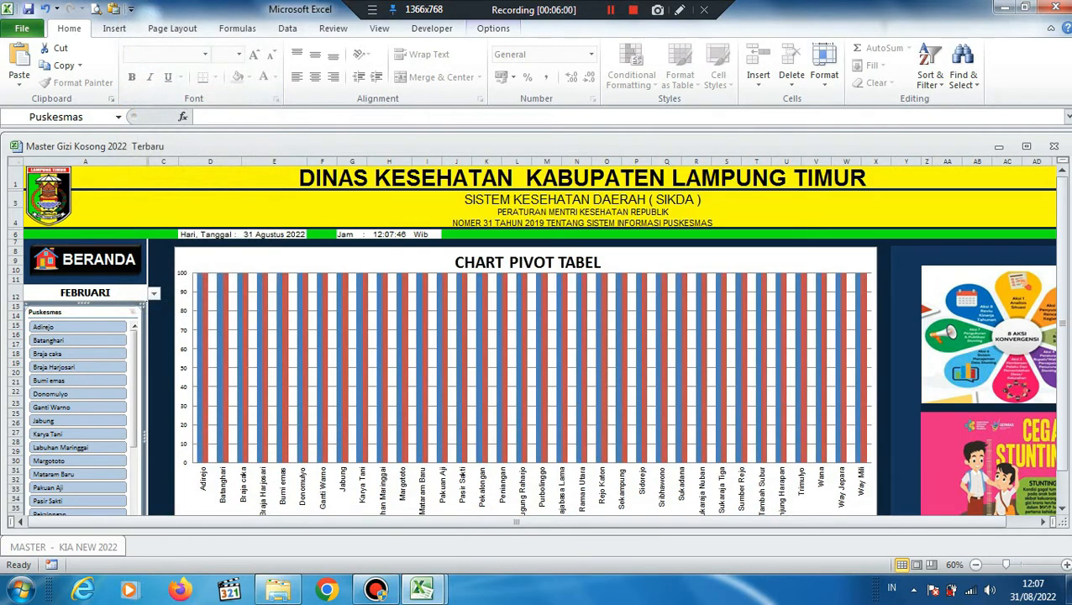
# Step: Replace Ibu hamil mendapat TTD min 90 tablet and ASI Eksklusif in the pivot chart with Ibu hamil anemia and Ibu hamil KEK mendapat MT
pyautogui.click(479, 368)
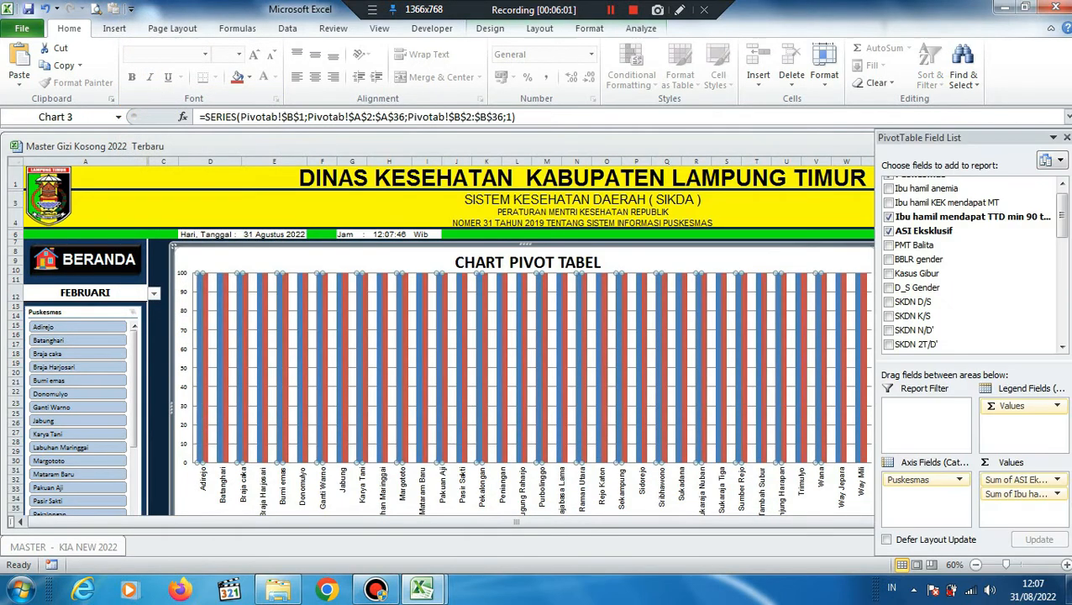
pyautogui.click(888, 216)
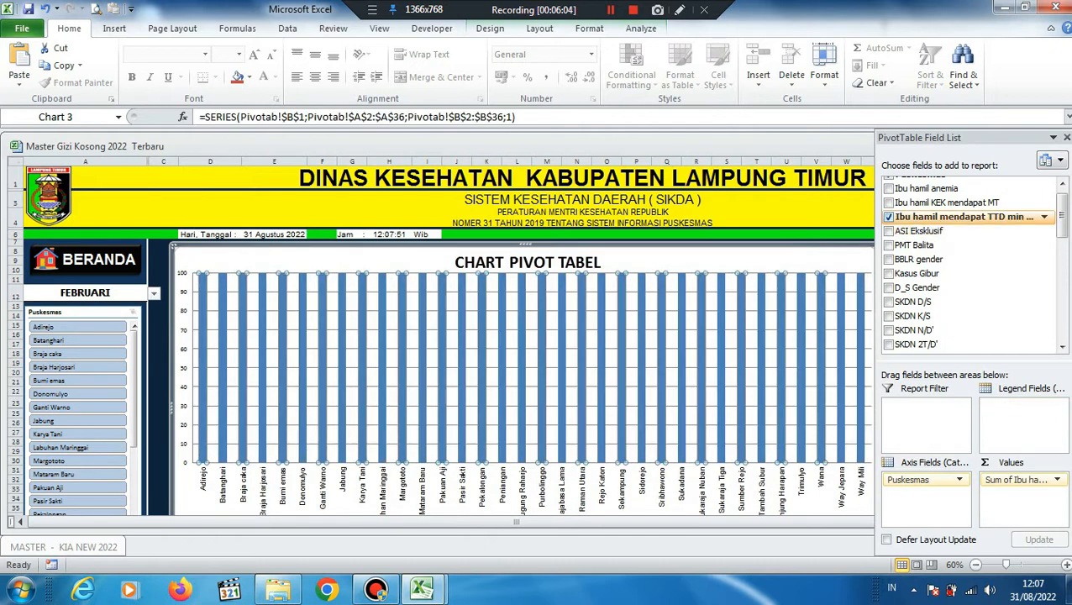
pyautogui.click(888, 230)
pyautogui.moveTo(1063, 216); pyautogui.dragTo(1062, 202)
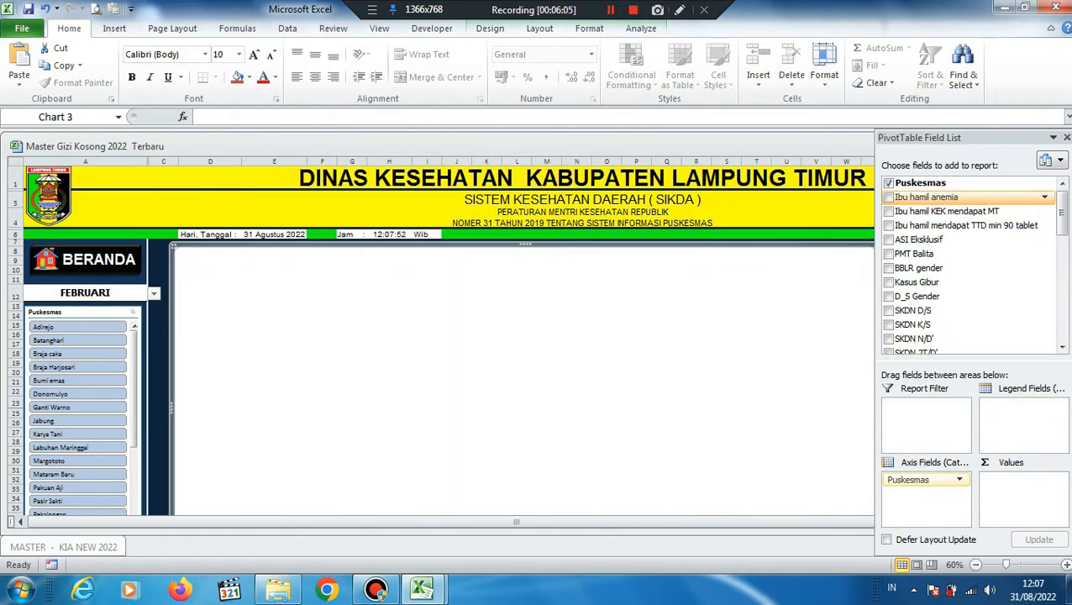
pyautogui.click(889, 197)
pyautogui.click(888, 210)
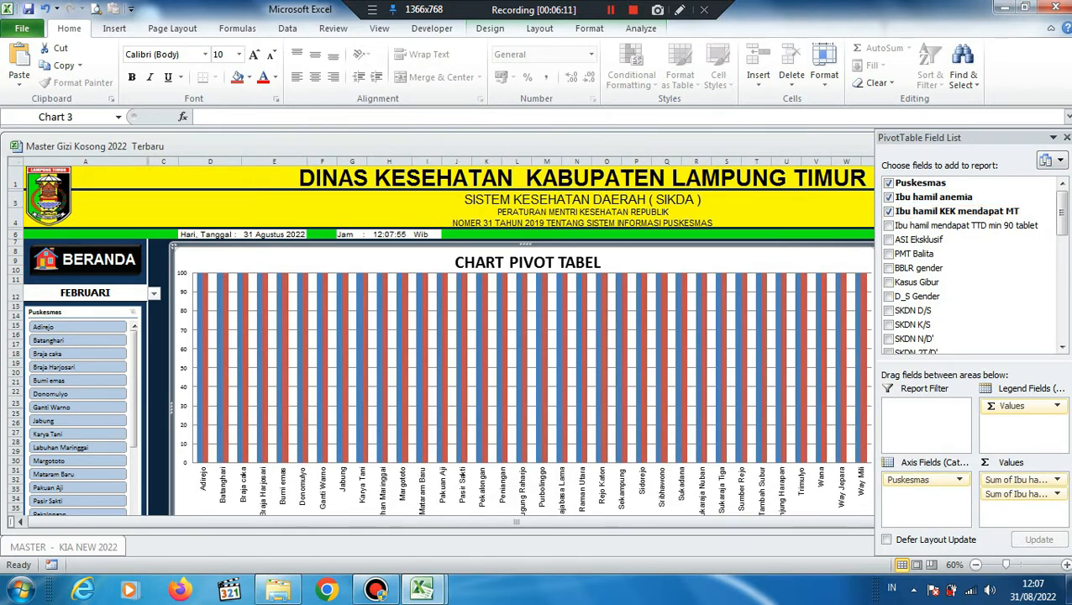
# Step: Refresh the pivot chart's data for FEBRUARI from the chart itself
pyautogui.rightClick(196, 245)
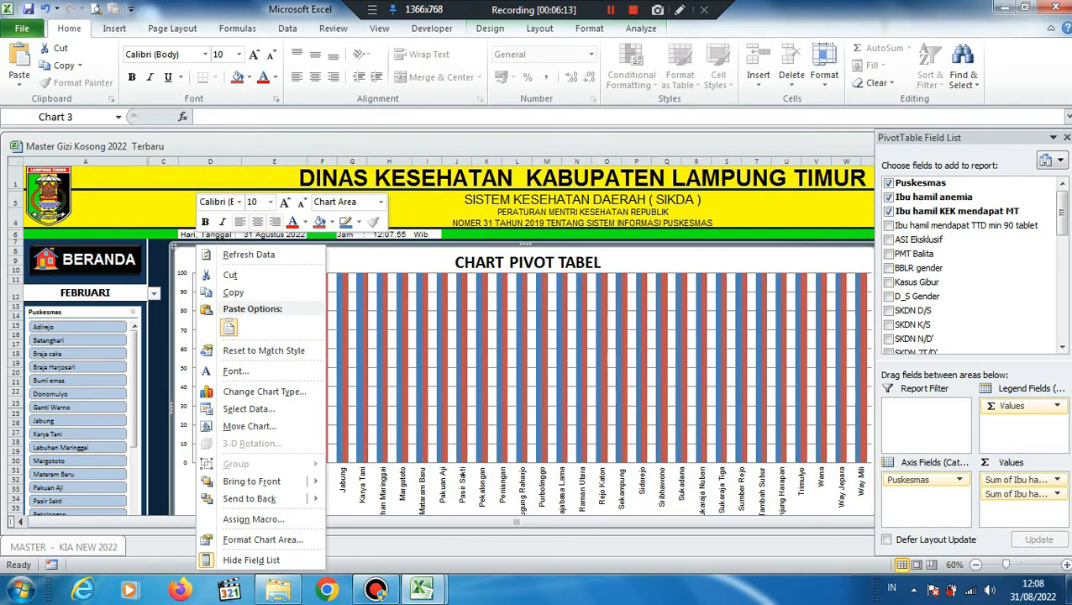
pyautogui.press('Escape')
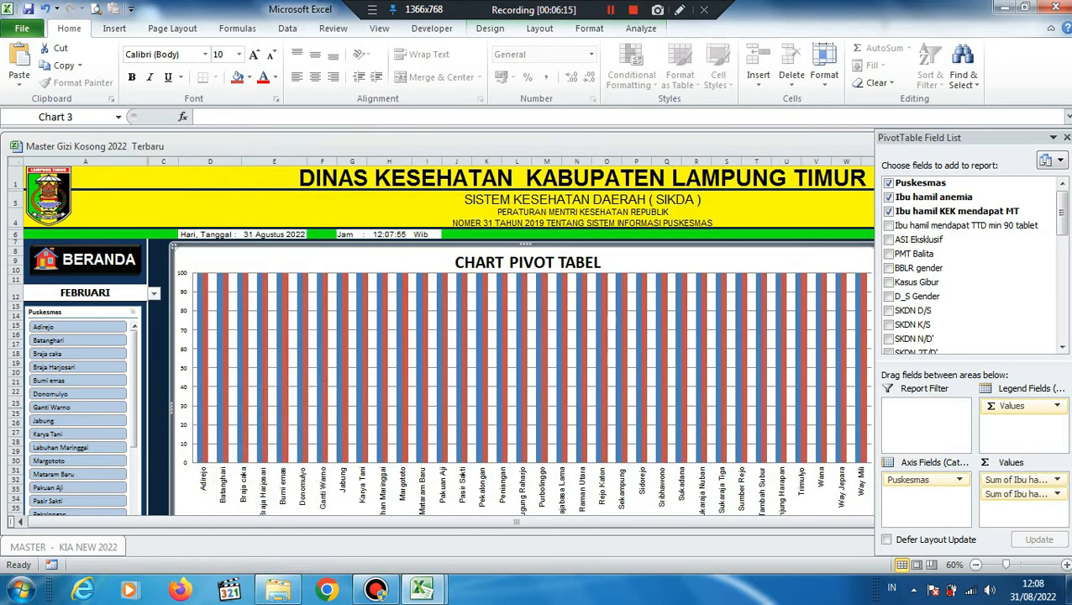
pyautogui.click(160, 269)
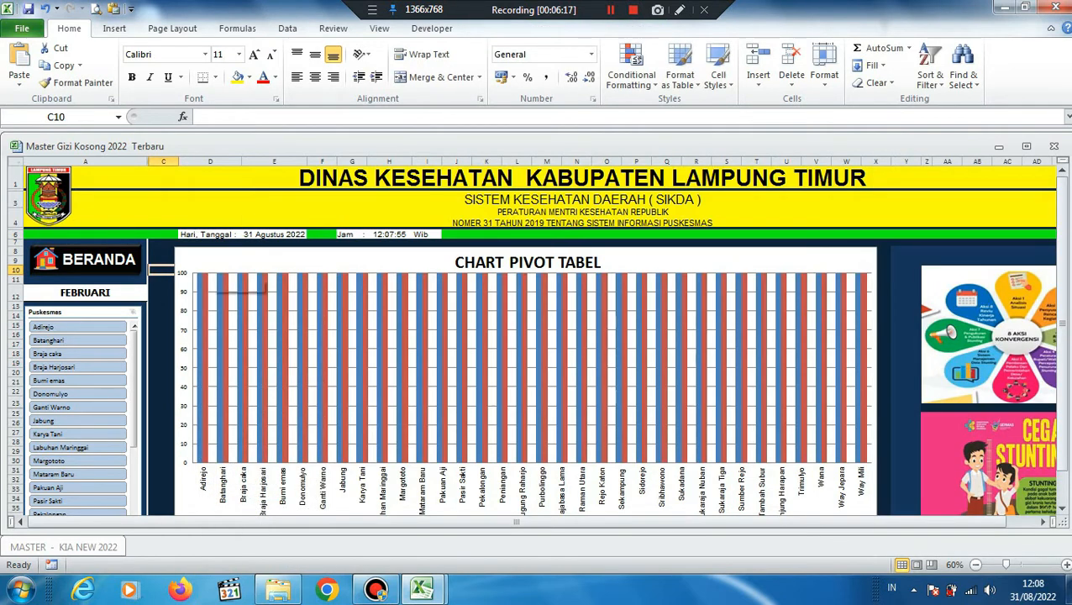
pyautogui.click(203, 261)
pyautogui.rightClick(213, 245)
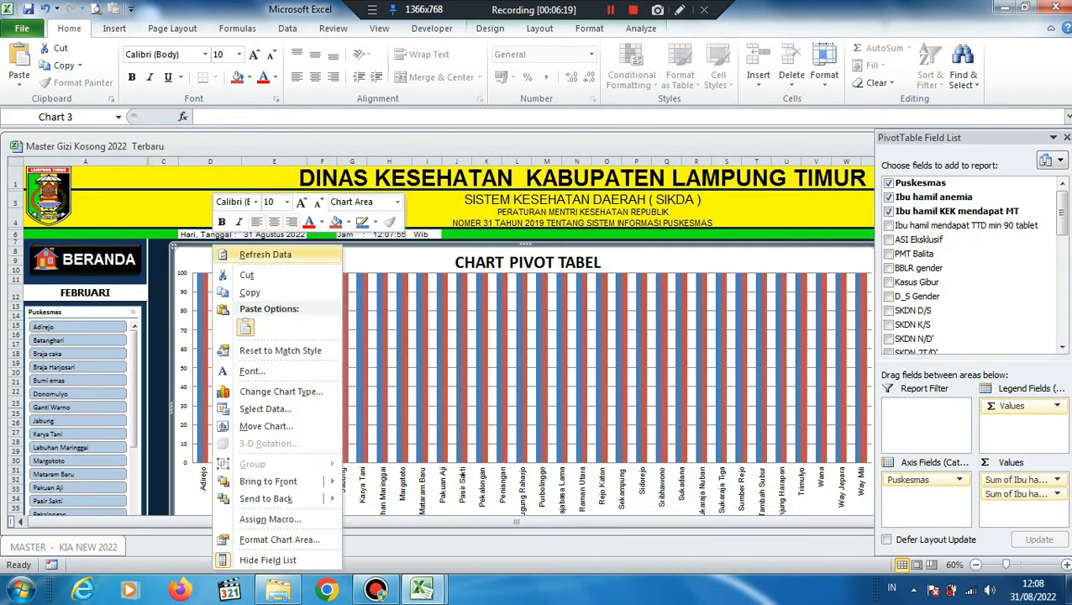
pyautogui.click(265, 255)
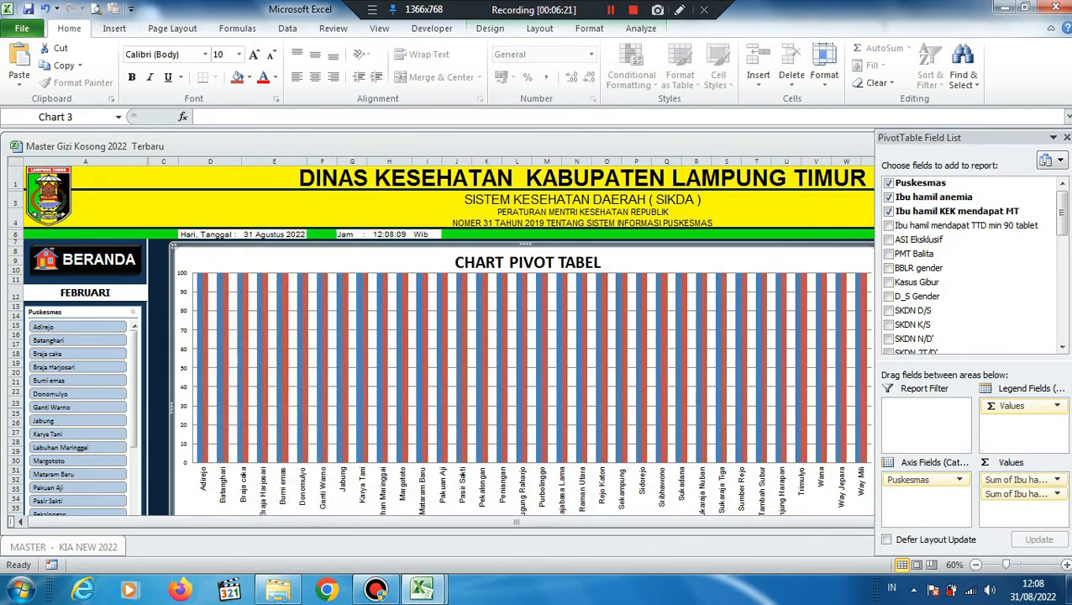
# Step: Set the dashboard's month selector in cell A12 to JANUARI
pyautogui.click(159, 269)
pyautogui.click(92, 293)
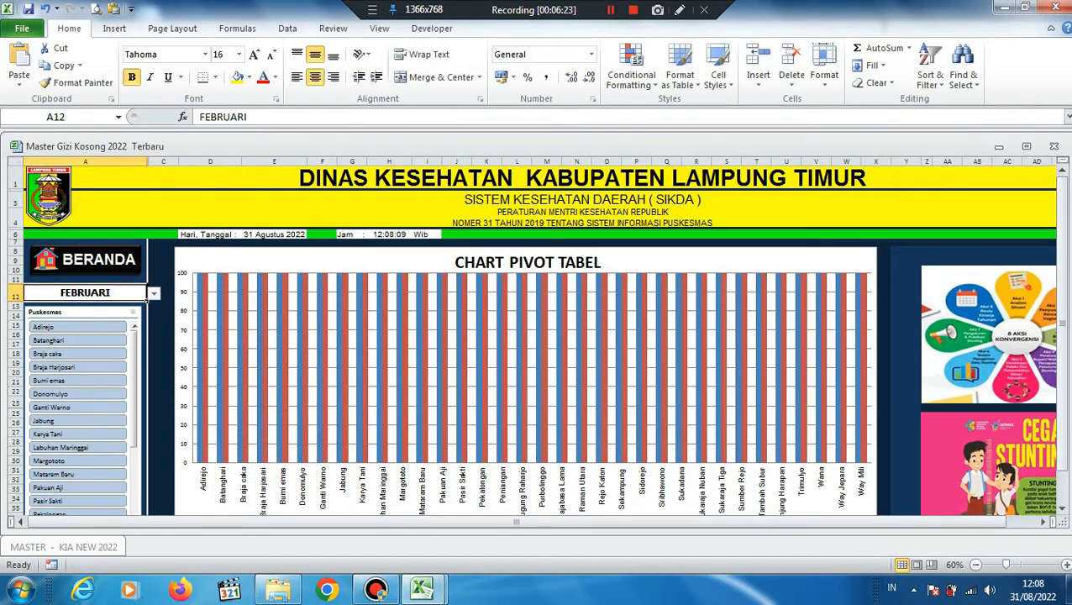
pyautogui.click(154, 293)
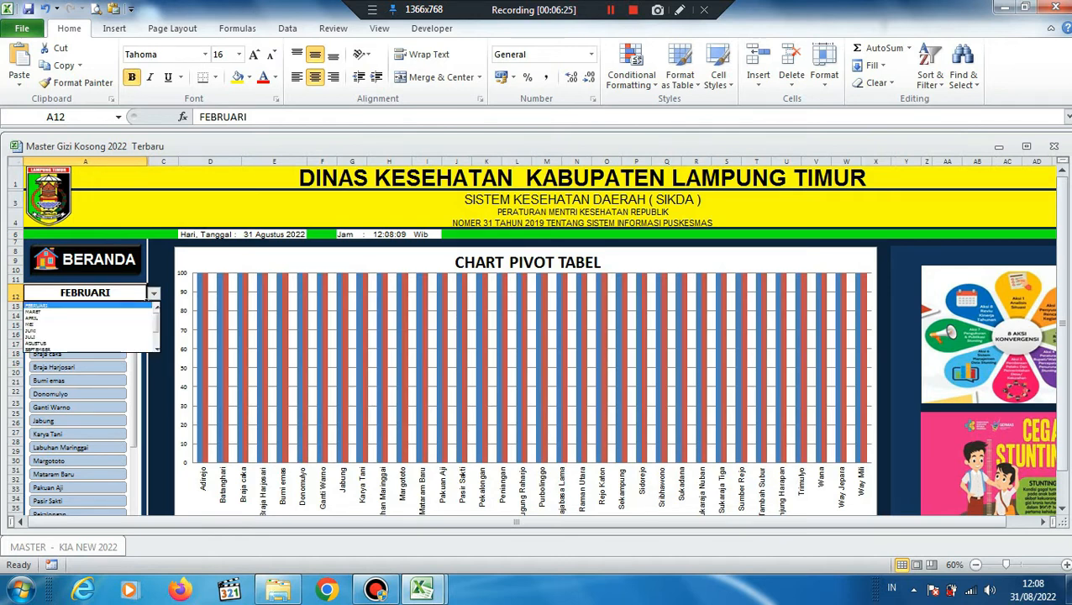
pyautogui.click(147, 304)
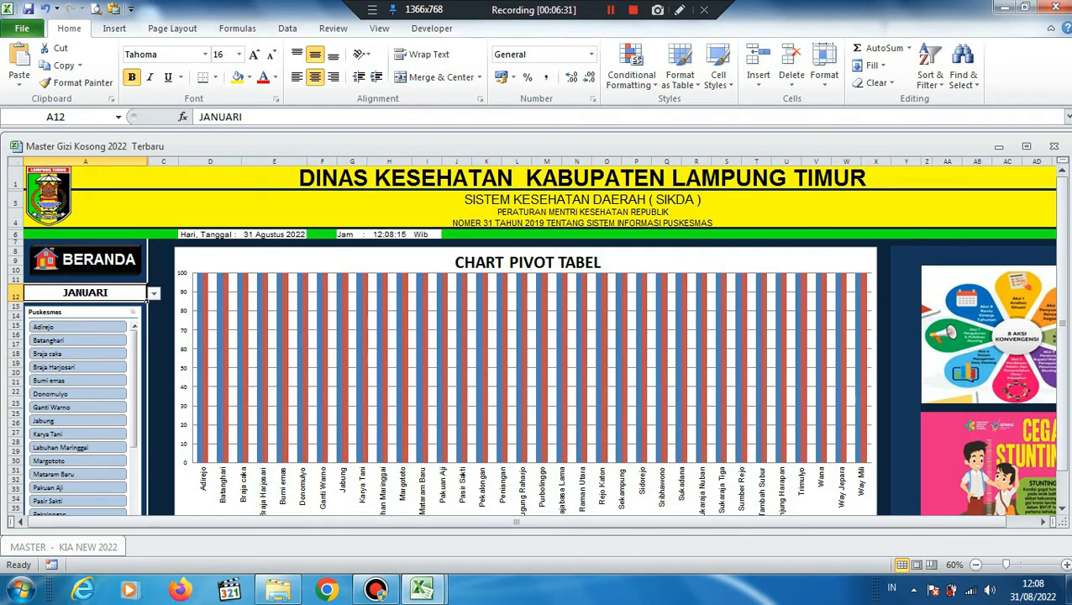
pyautogui.click(147, 300)
pyautogui.click(153, 294)
pyautogui.click(161, 353)
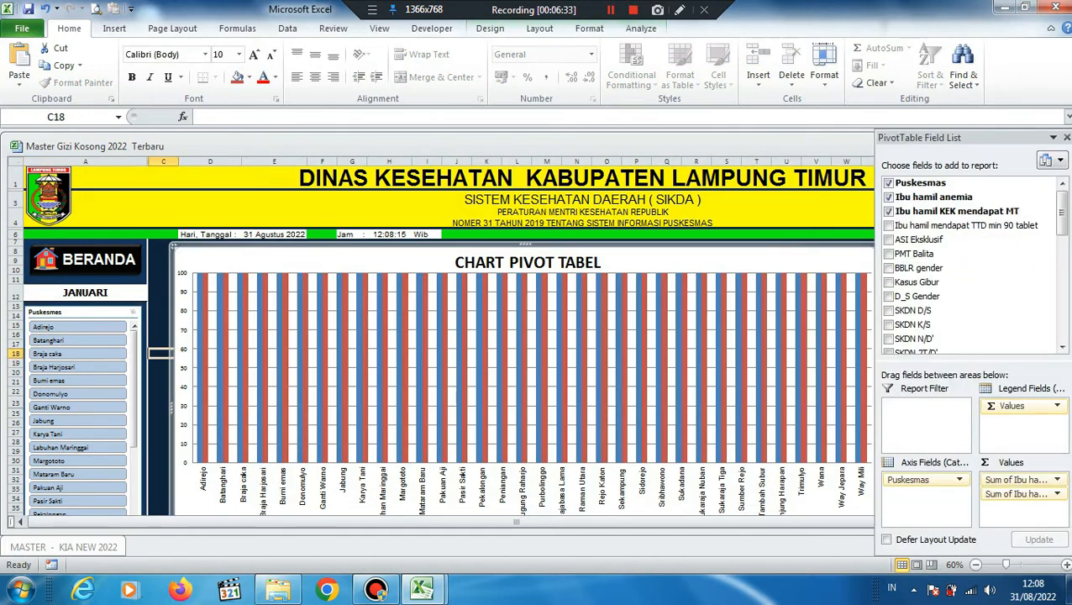
# Step: Refresh the pivot chart's data for JANUARI and deselect the chart
pyautogui.click(193, 274)
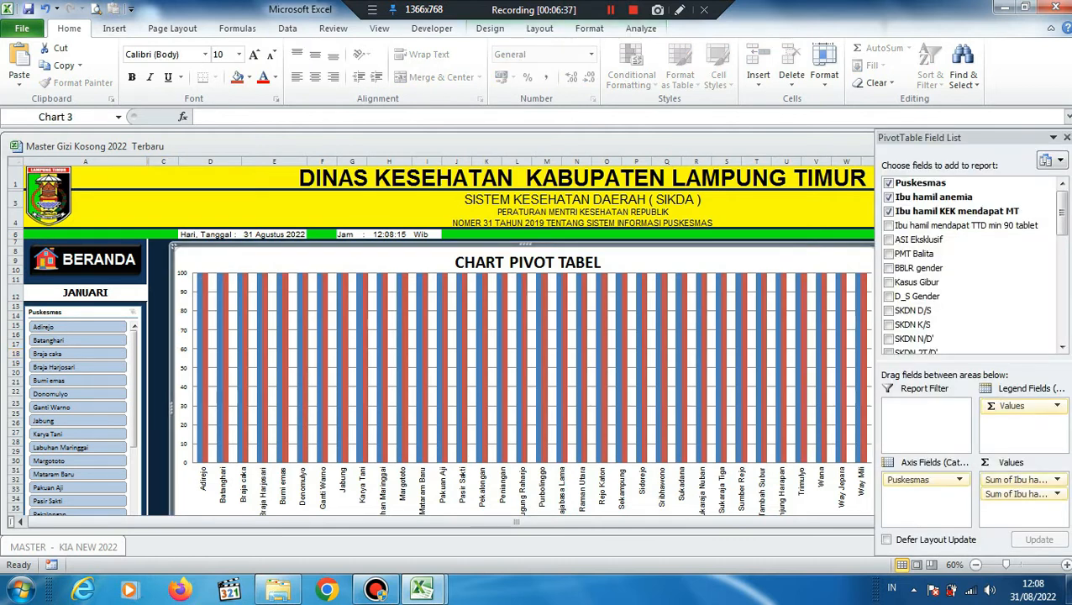
pyautogui.click(162, 270)
pyautogui.click(180, 269)
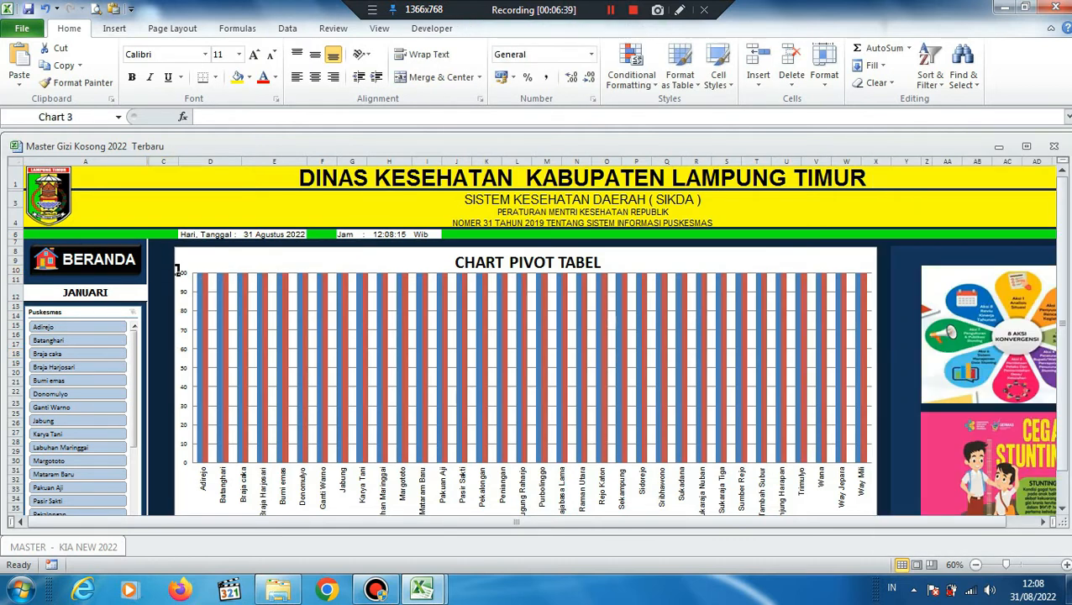
pyautogui.click(161, 261)
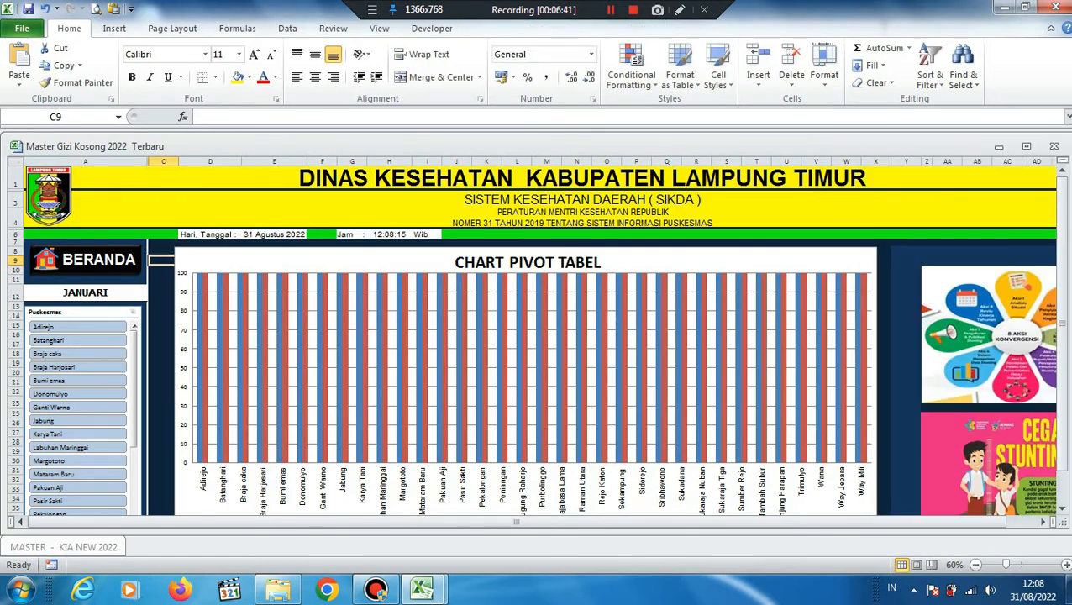
pyautogui.click(180, 260)
pyautogui.rightClick(191, 244)
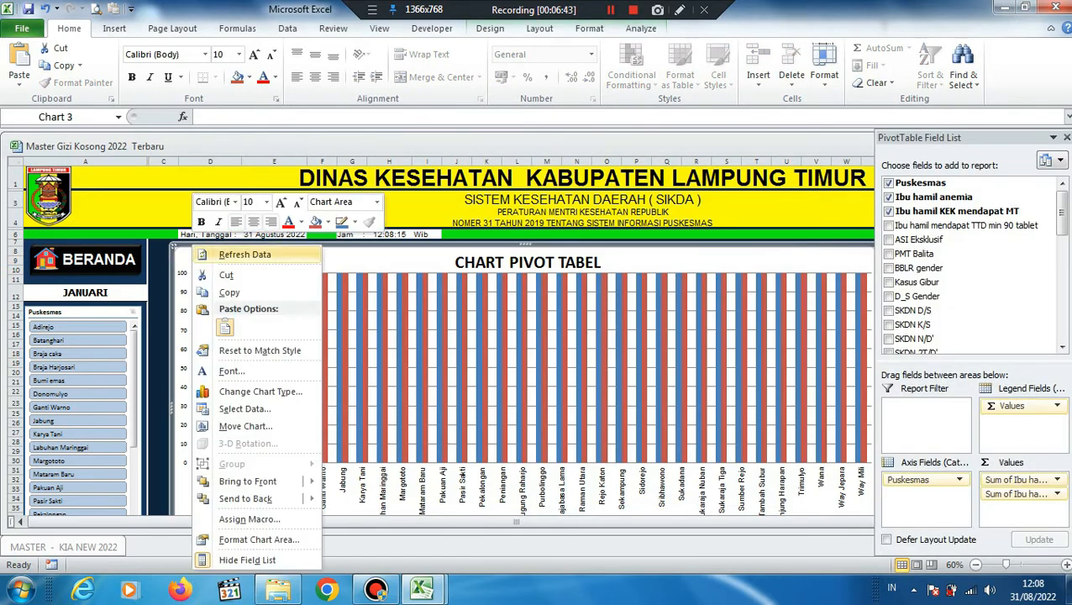
pyautogui.click(232, 249)
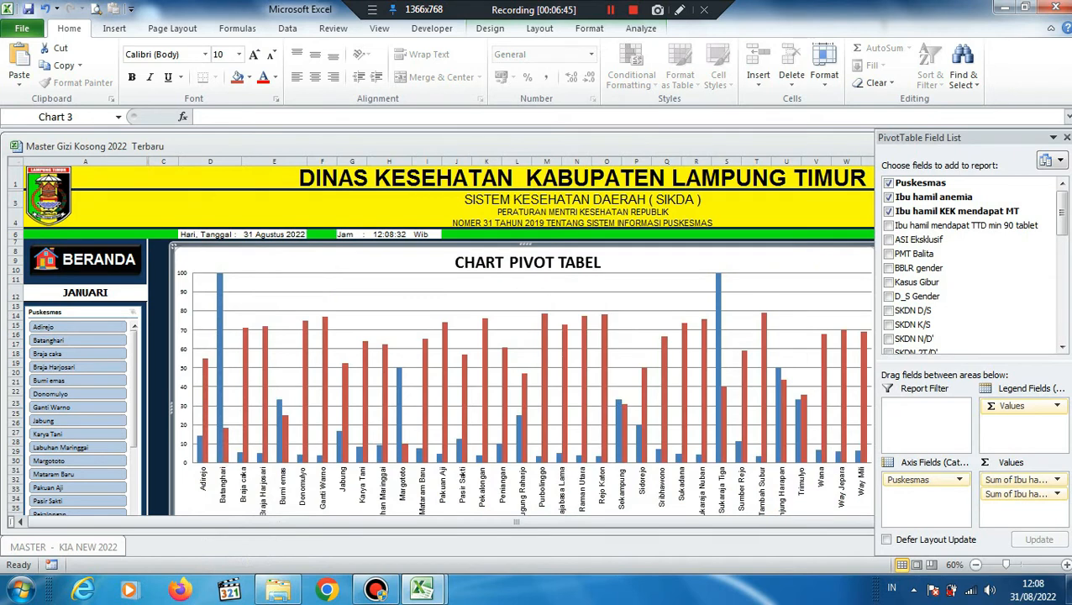
pyautogui.click(160, 261)
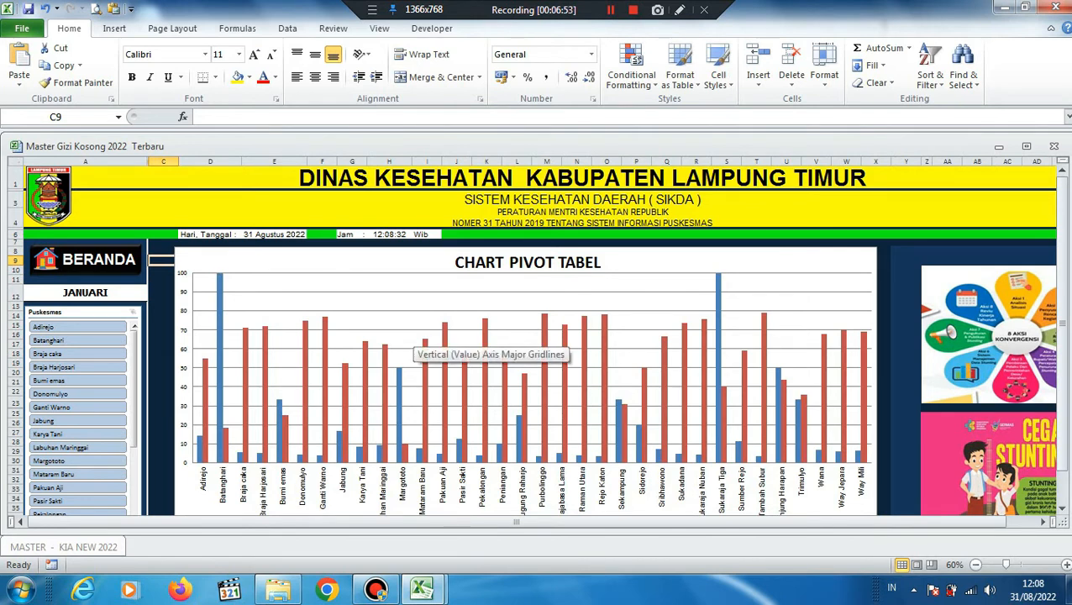
# Step: Switch to the MASTER - KIA NEW 2022 workbook and select the month selector in cell A11, followed by the Puskesmas slicer
pyautogui.moveTo(422, 590)
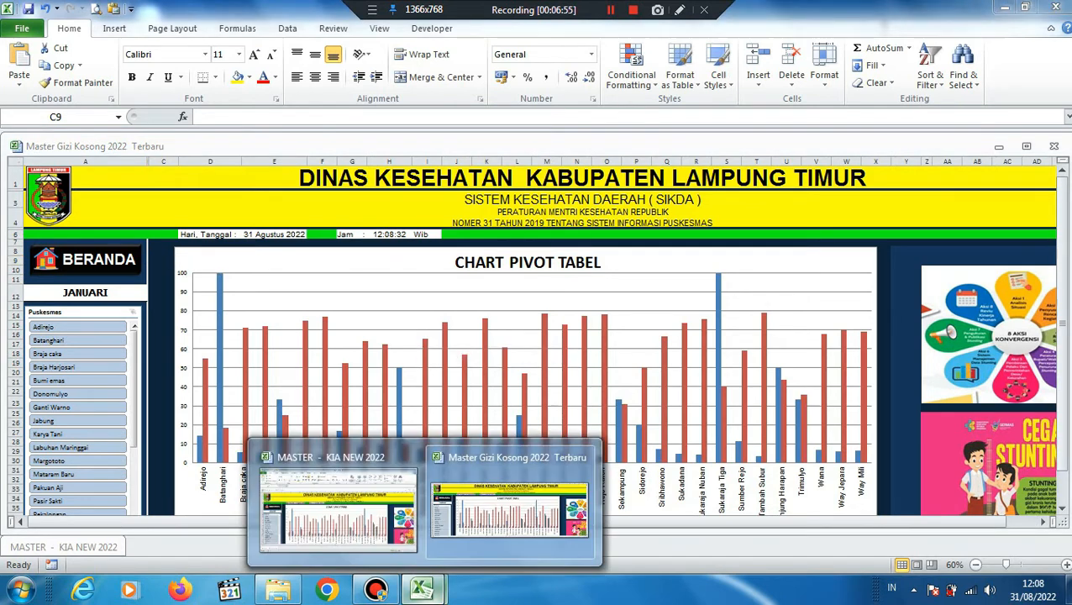
pyautogui.click(336, 508)
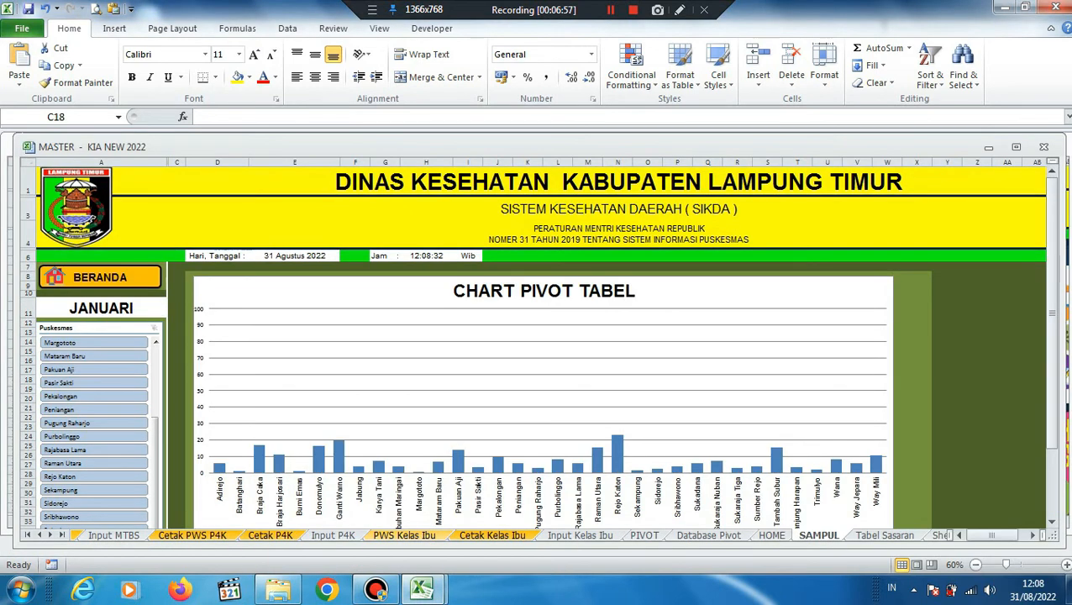
pyautogui.press('Up')
pyautogui.press('Up')
pyautogui.press('Up')
pyautogui.press('Up')
pyautogui.press('Up')
pyautogui.press('Up')
pyautogui.press('Up')
pyautogui.press('Up')
pyautogui.press('Up')
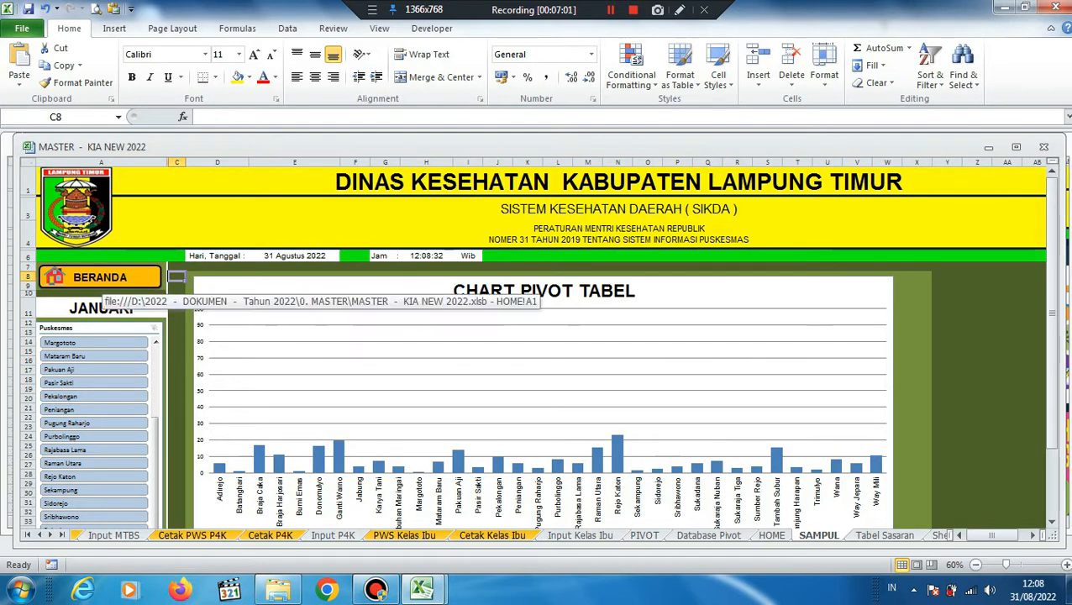
pyautogui.click(102, 309)
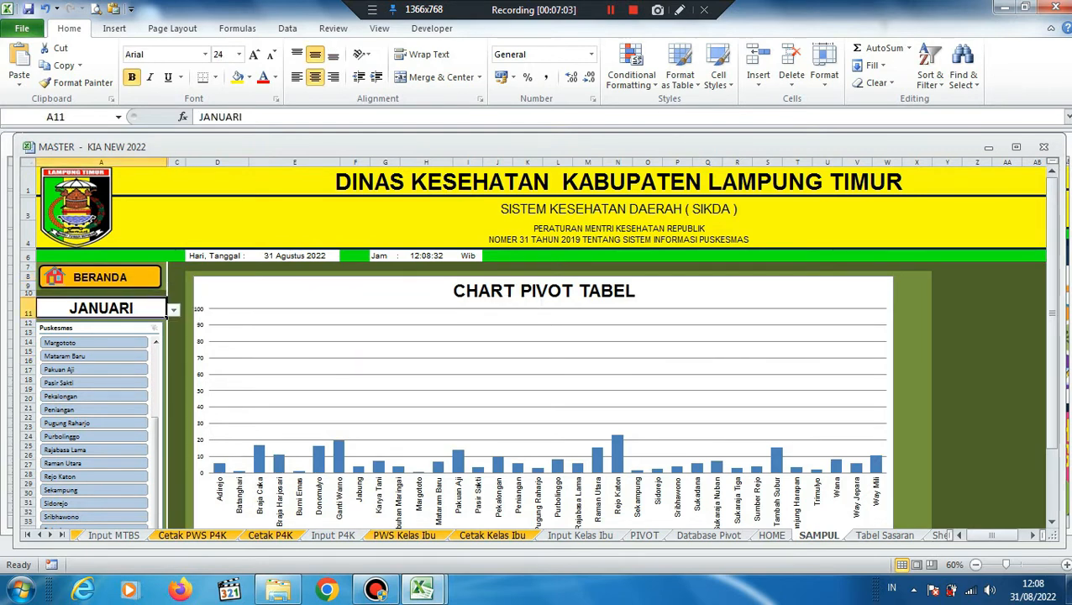
pyautogui.click(155, 445)
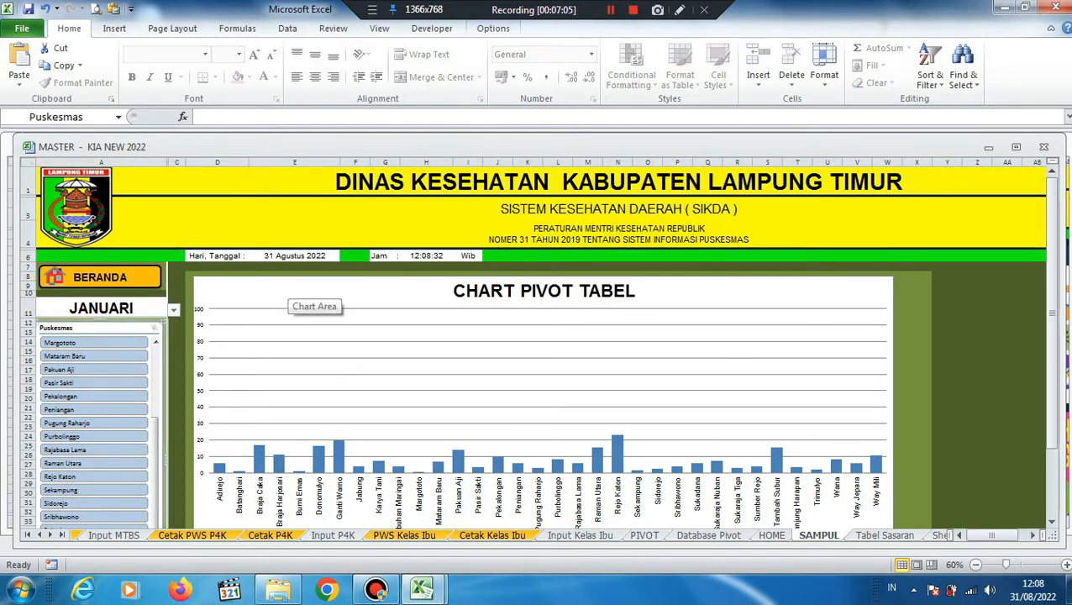
# Step: Replace K1 Akses + K1 Murni in the KIA pivot chart with the separate K1 Akses and K1 Murni indicators
pyautogui.click(302, 296)
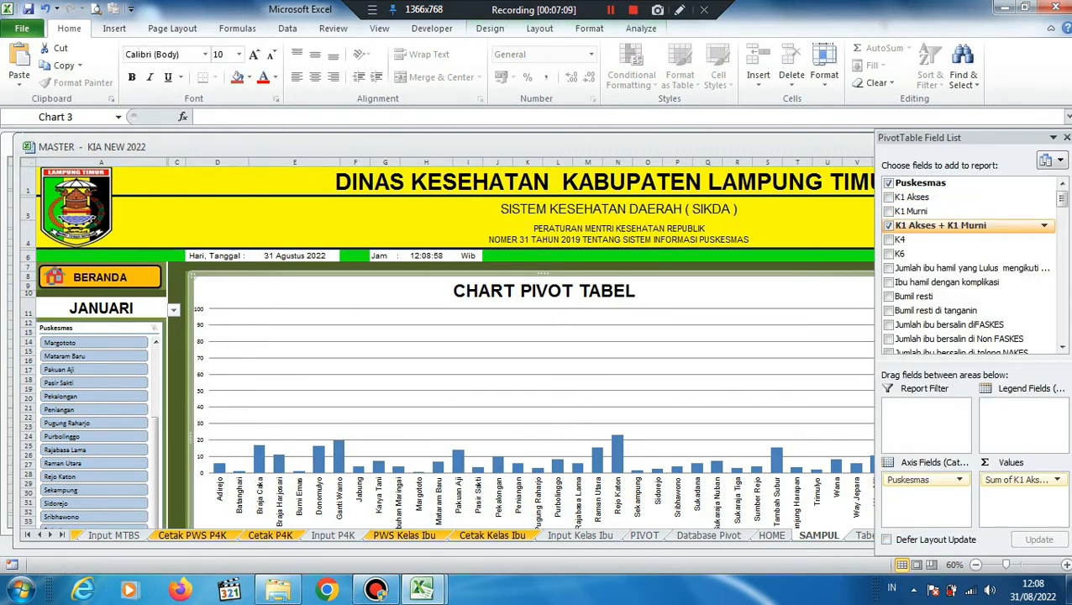
pyautogui.click(889, 225)
pyautogui.click(890, 196)
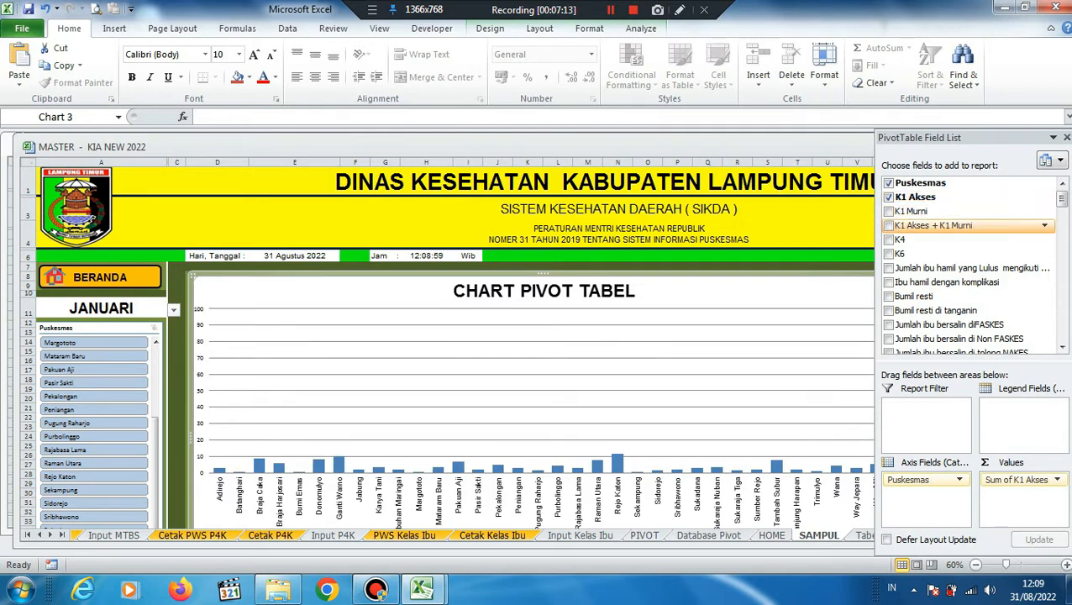
pyautogui.click(889, 211)
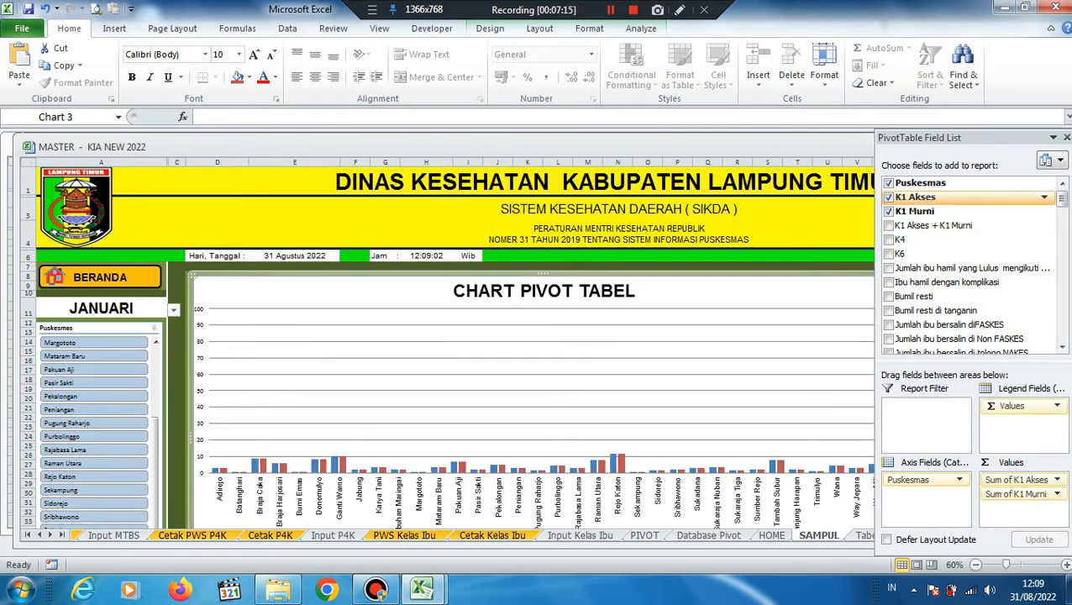
# Step: Replace K1 Akses and K1 Murni in the pivot chart with Jumlah bayi lahir hidup( L ) and Jumlah bayi lahir hidup( P )
pyautogui.click(889, 197)
pyautogui.click(889, 211)
pyautogui.scroll(-5, 971, 265)
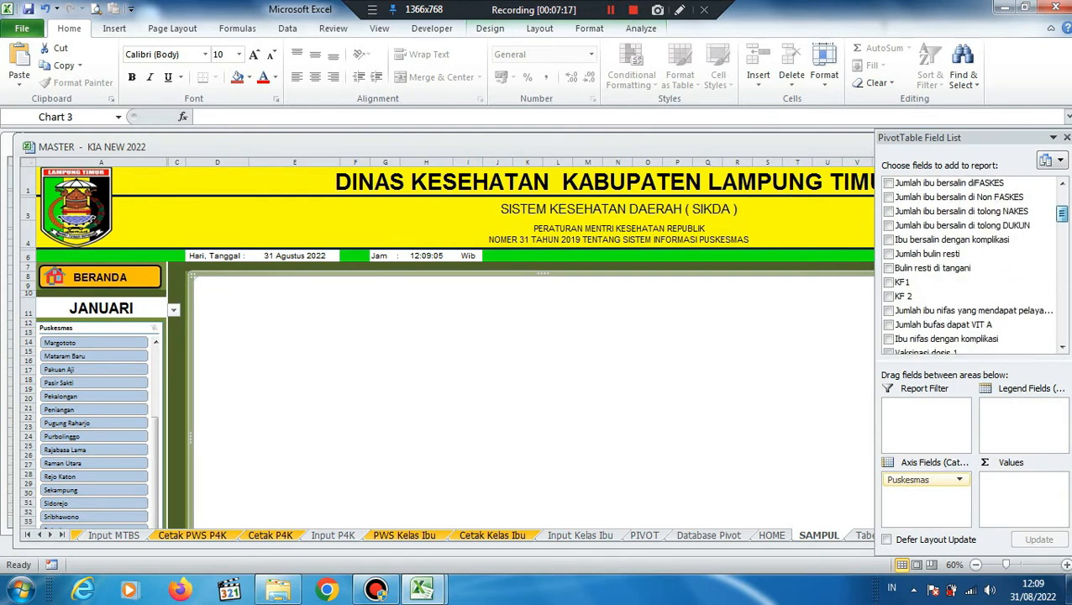
pyautogui.scroll(-1, 971, 252)
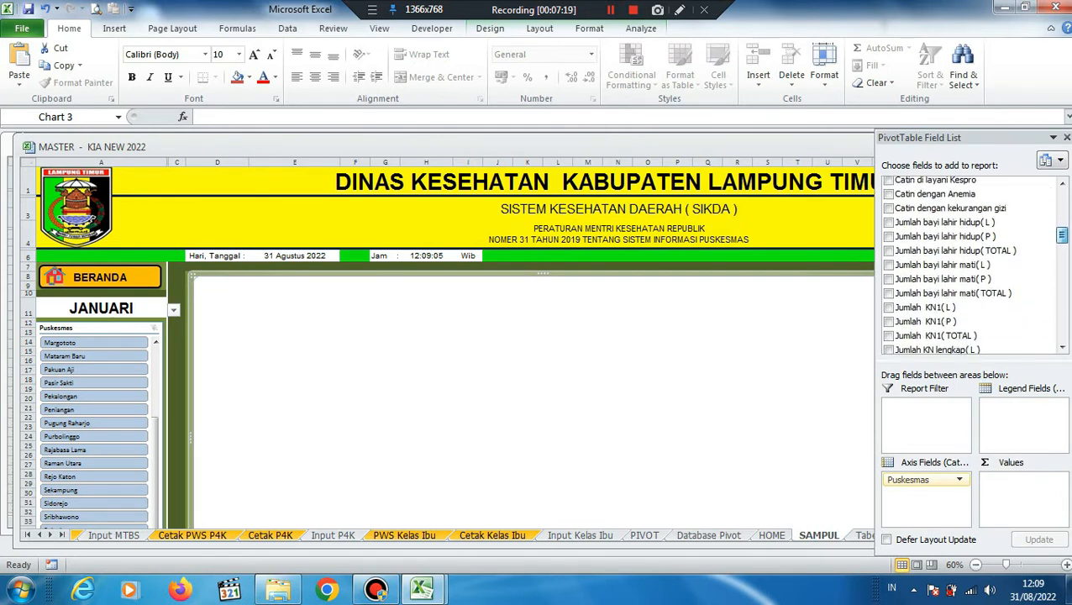
pyautogui.click(889, 222)
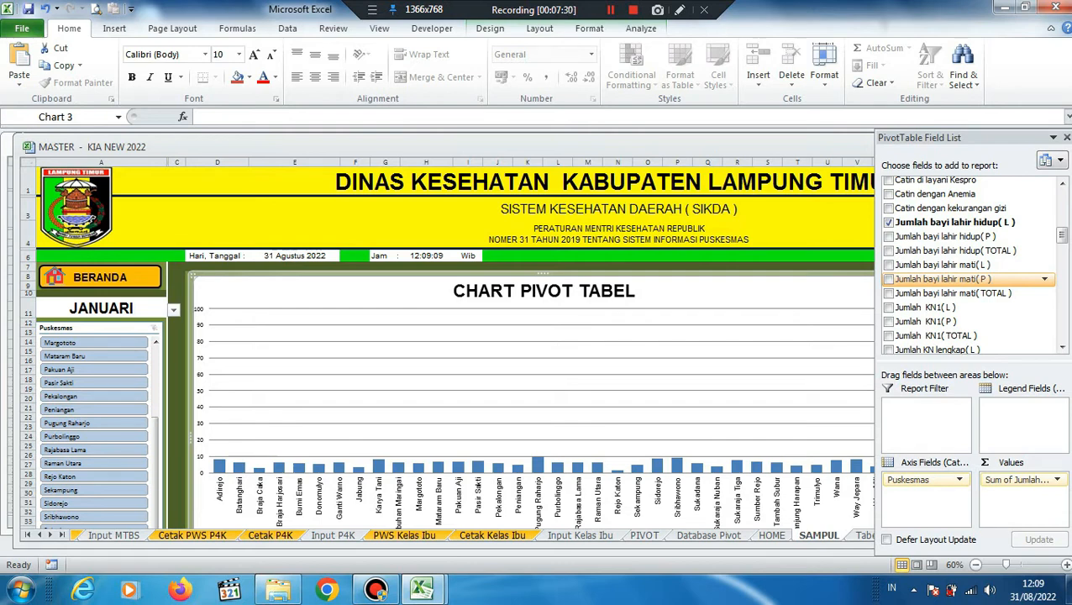
pyautogui.click(888, 279)
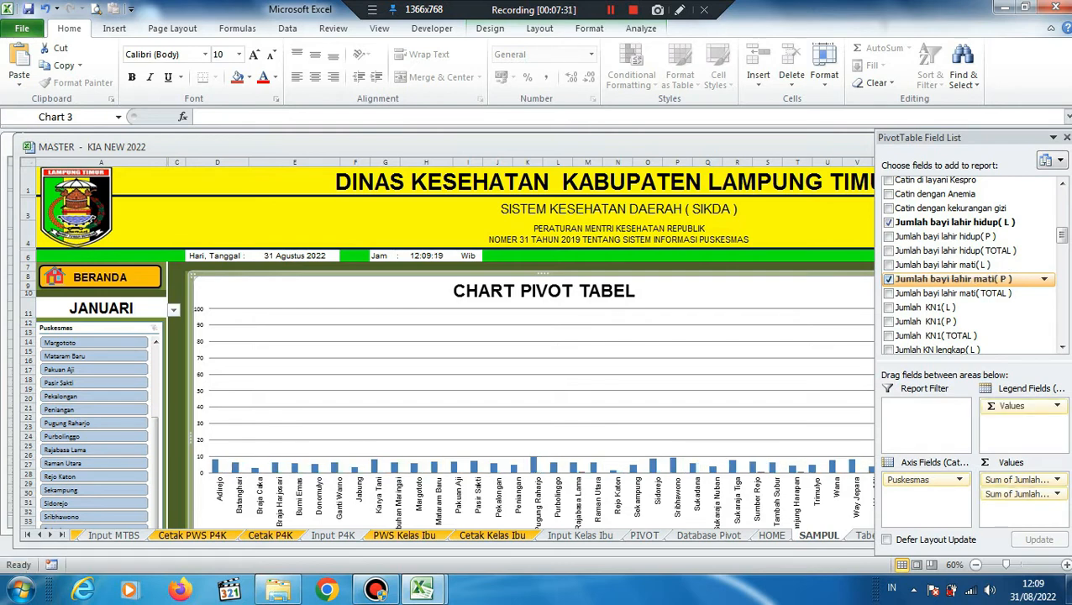
pyautogui.click(888, 279)
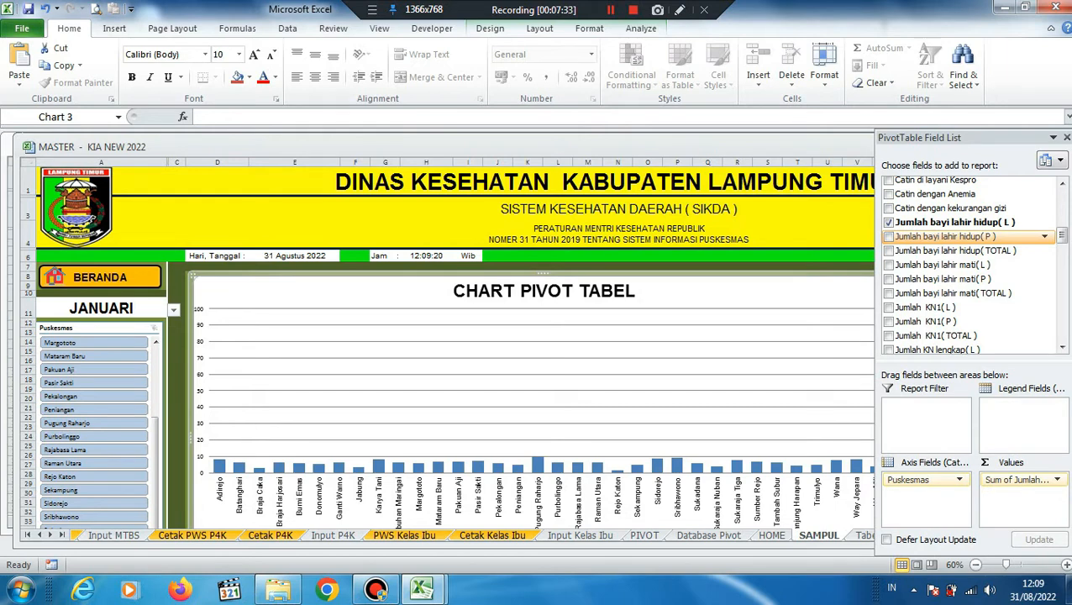
pyautogui.click(888, 237)
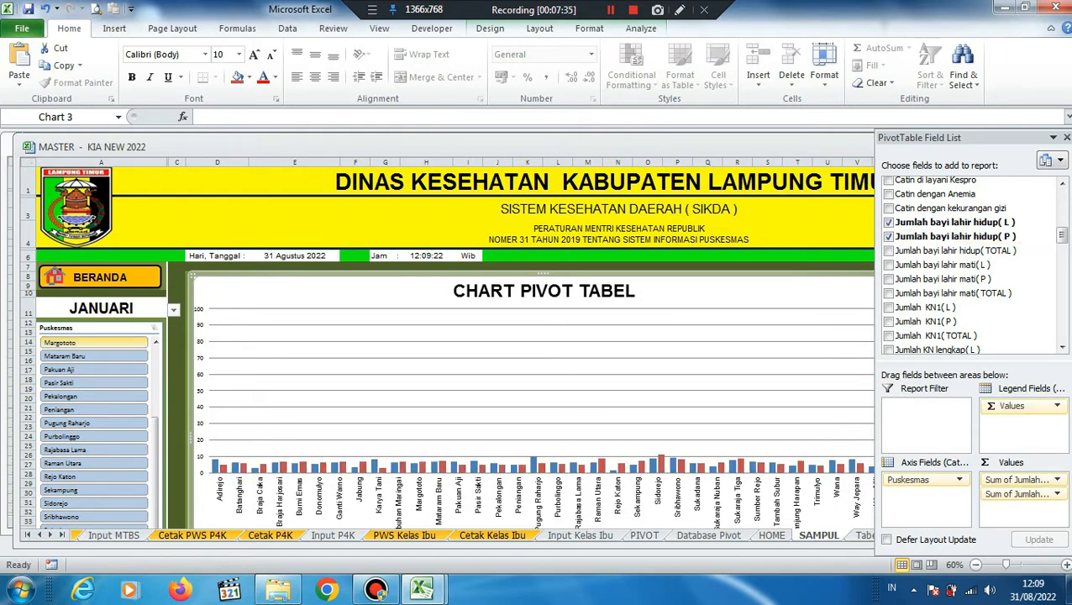
# Step: Set the KIA dashboard's month selector to FEBRUARI and refresh the pivot chart's data
pyautogui.click(173, 310)
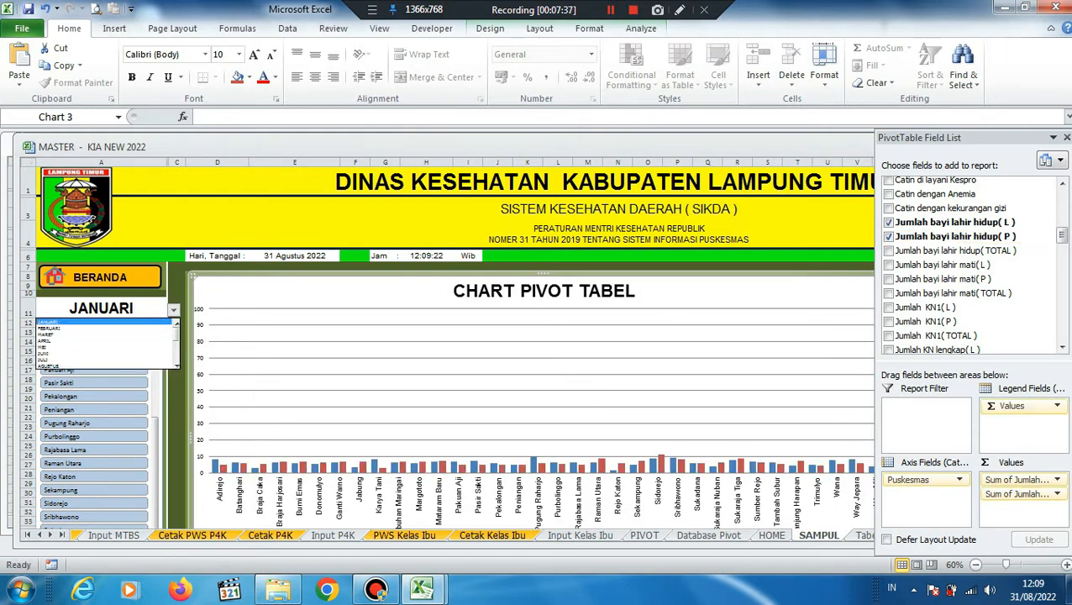
pyautogui.press('Down')
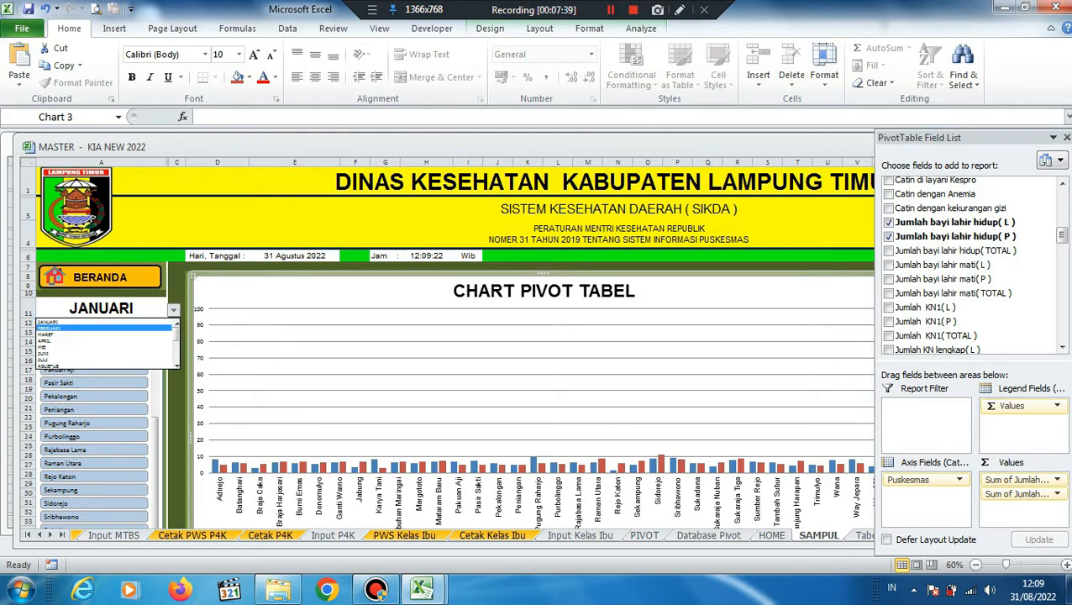
pyautogui.press('Return')
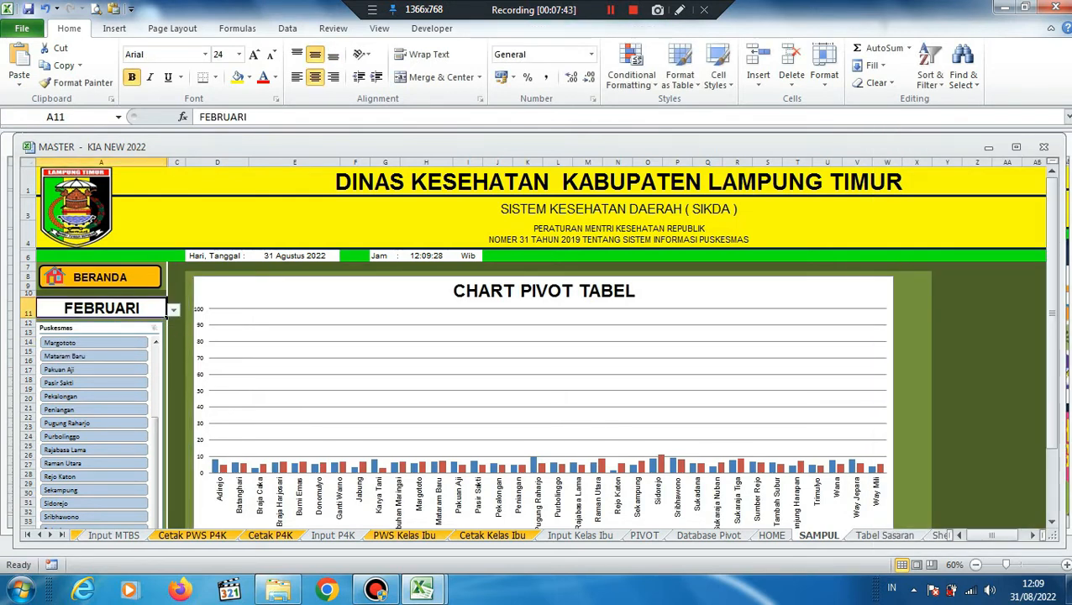
pyautogui.rightClick(231, 292)
pyautogui.click(284, 254)
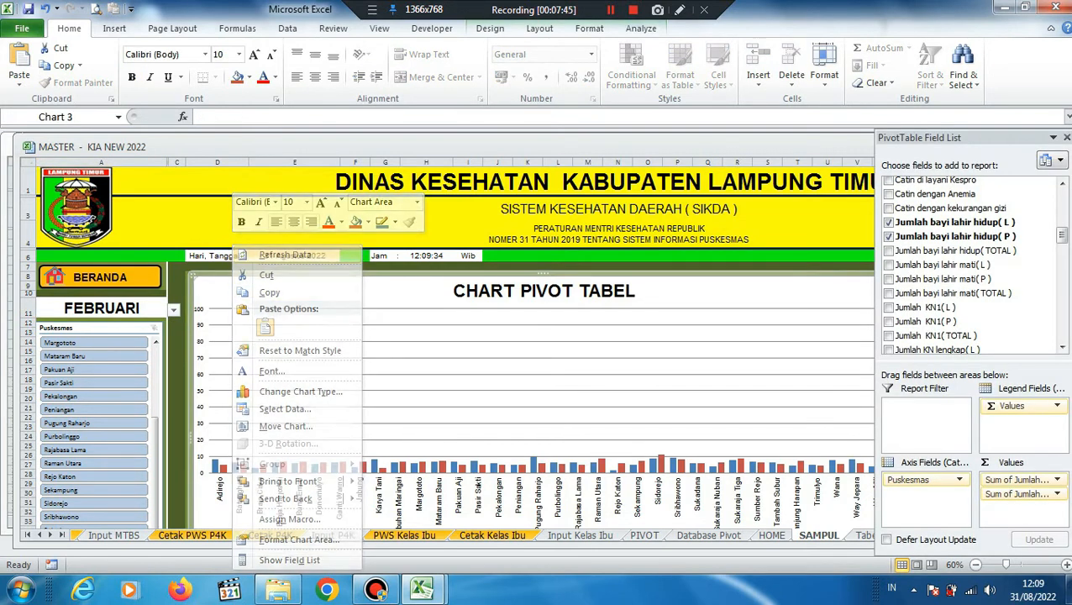
pyautogui.click(177, 360)
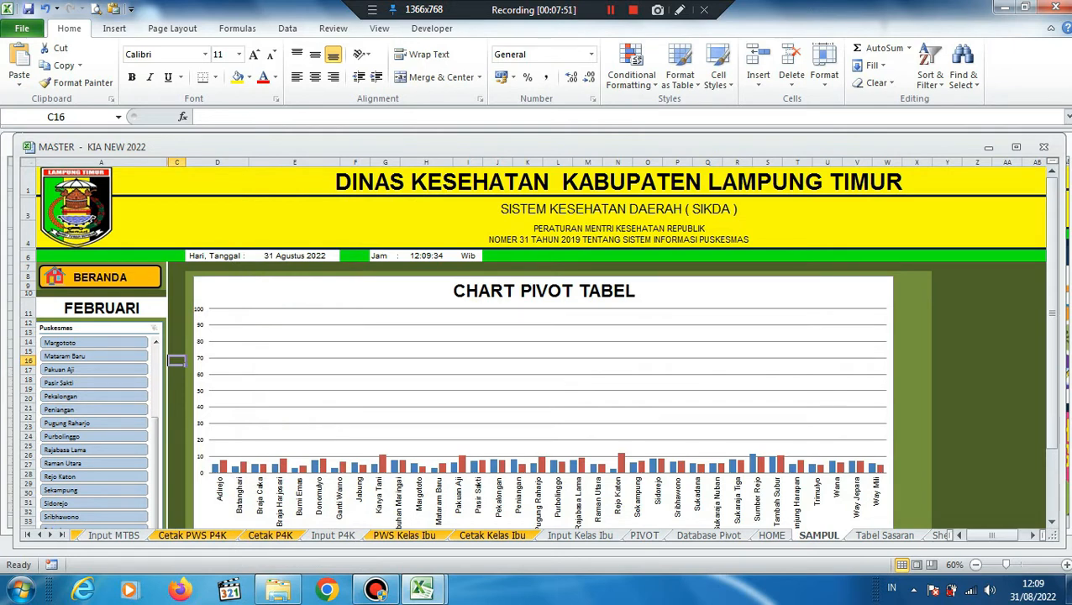
pyautogui.click(176, 276)
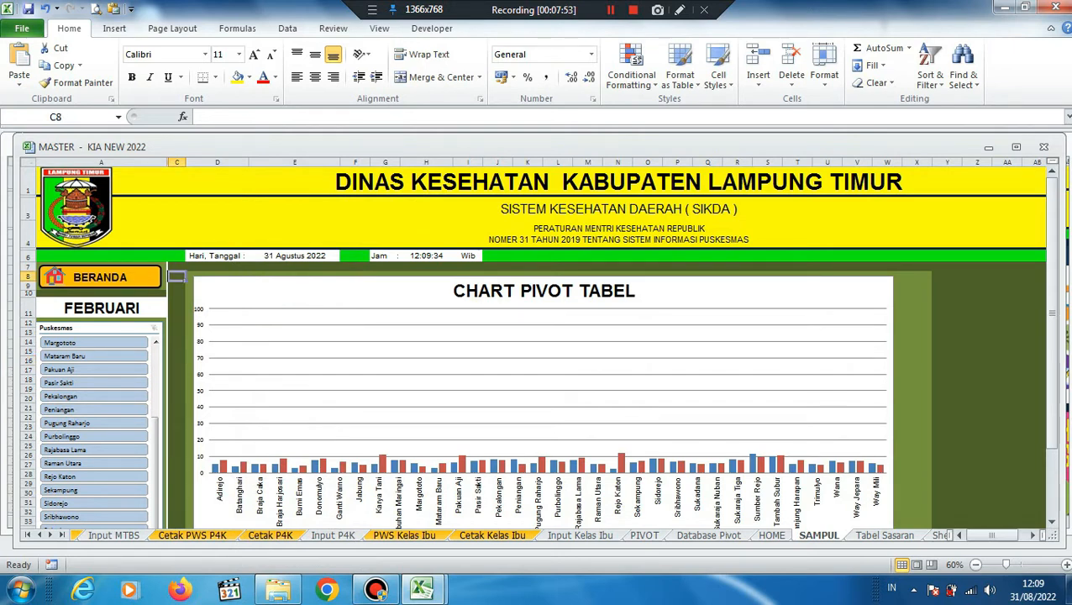
pyautogui.click(176, 268)
pyautogui.click(216, 267)
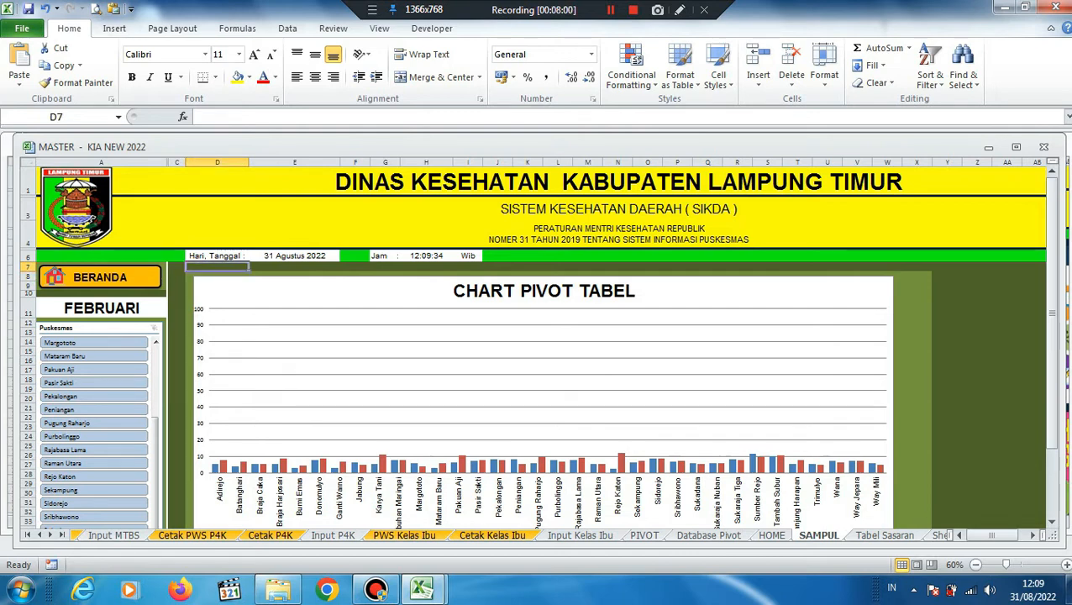
pyautogui.click(294, 267)
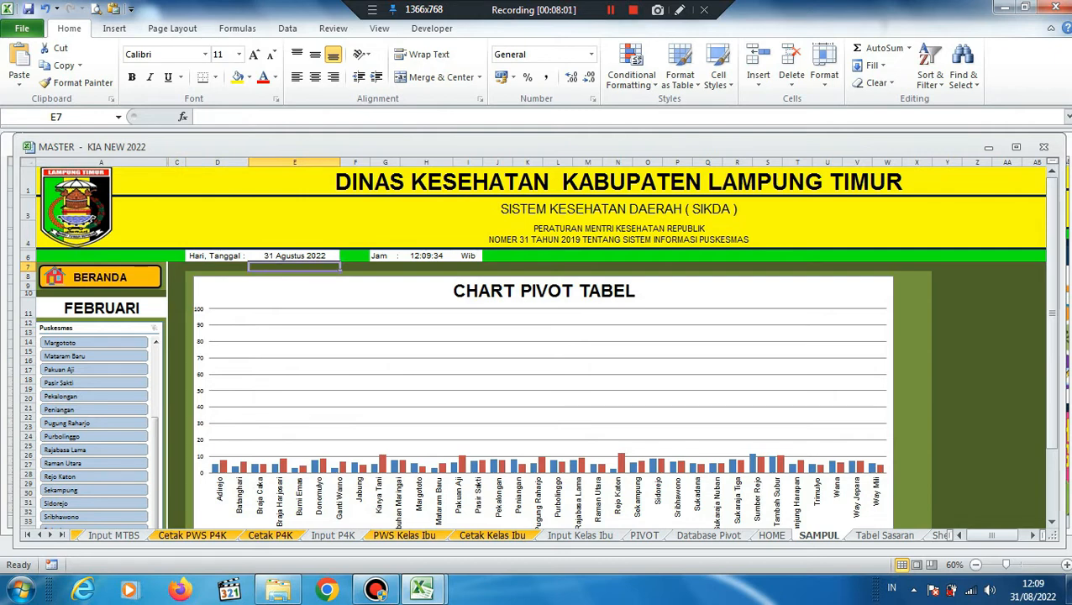
pyautogui.click(354, 266)
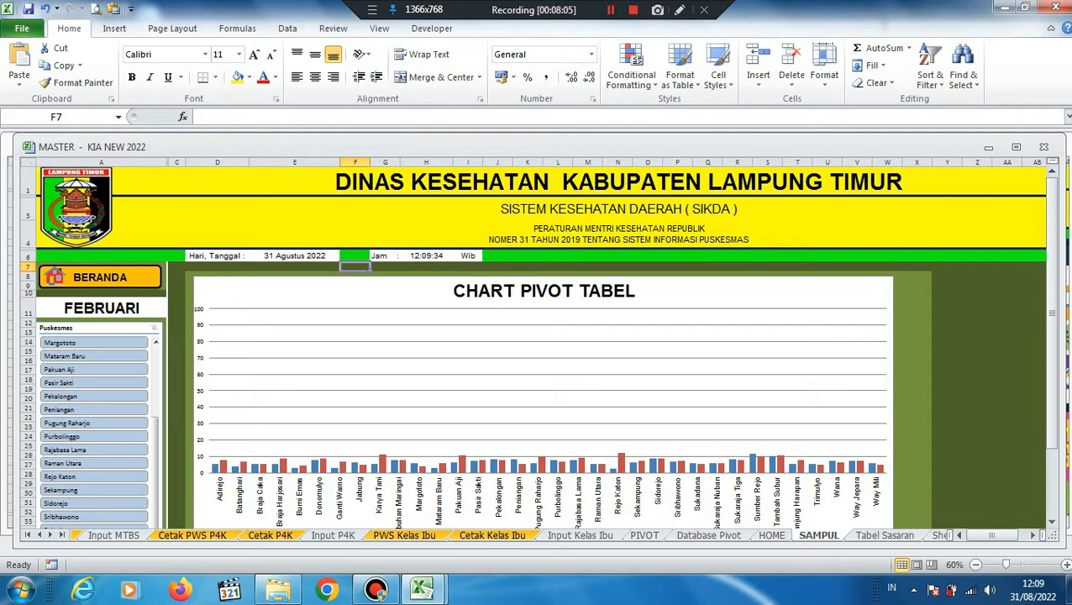
pyautogui.click(177, 277)
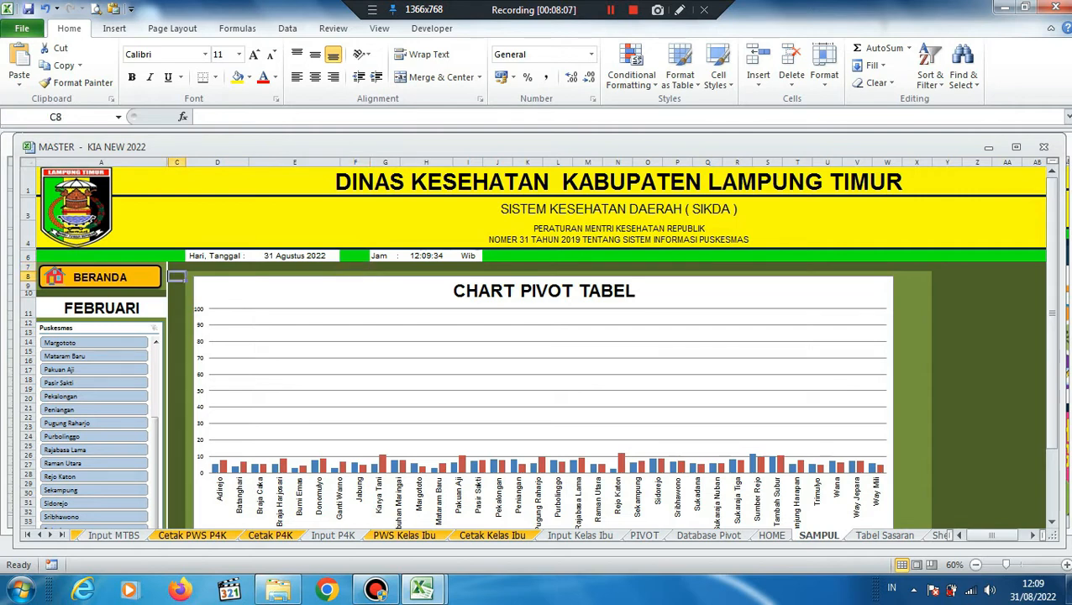
pyautogui.click(679, 10)
pyautogui.moveTo(178, 260)
pyautogui.mouseDown()
pyautogui.moveTo(118, 256)
pyautogui.moveTo(51, 302)
pyautogui.moveTo(192, 272)
pyautogui.mouseUp()
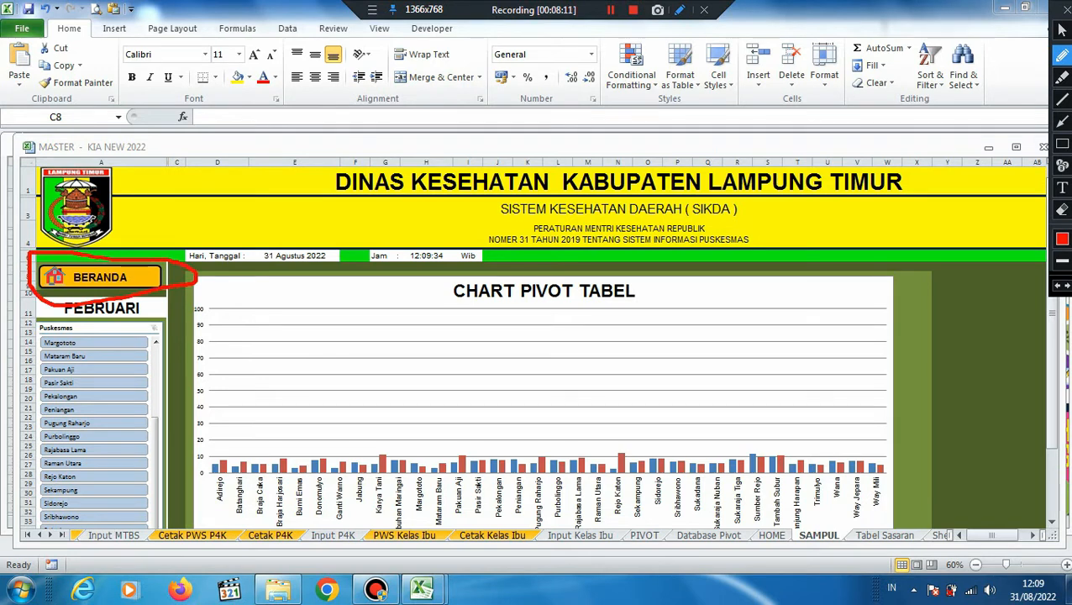
pyautogui.click(1065, 9)
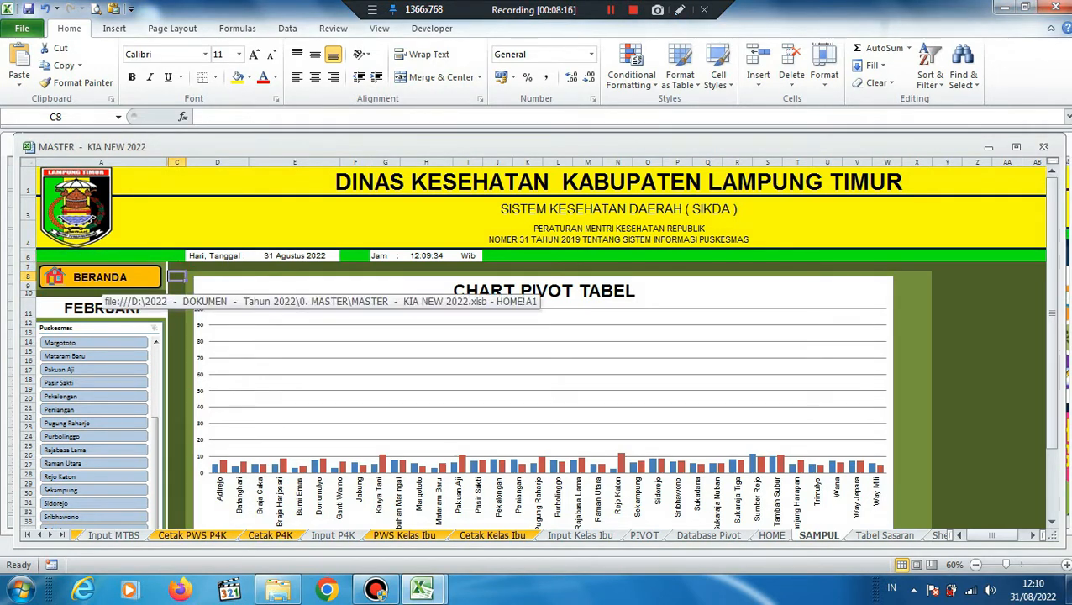
# Step: Go to the BERANDA home sheet in the KIA workbook and in the Master Gizi Kosong 2022 Terbaru workbook
pyautogui.click(101, 280)
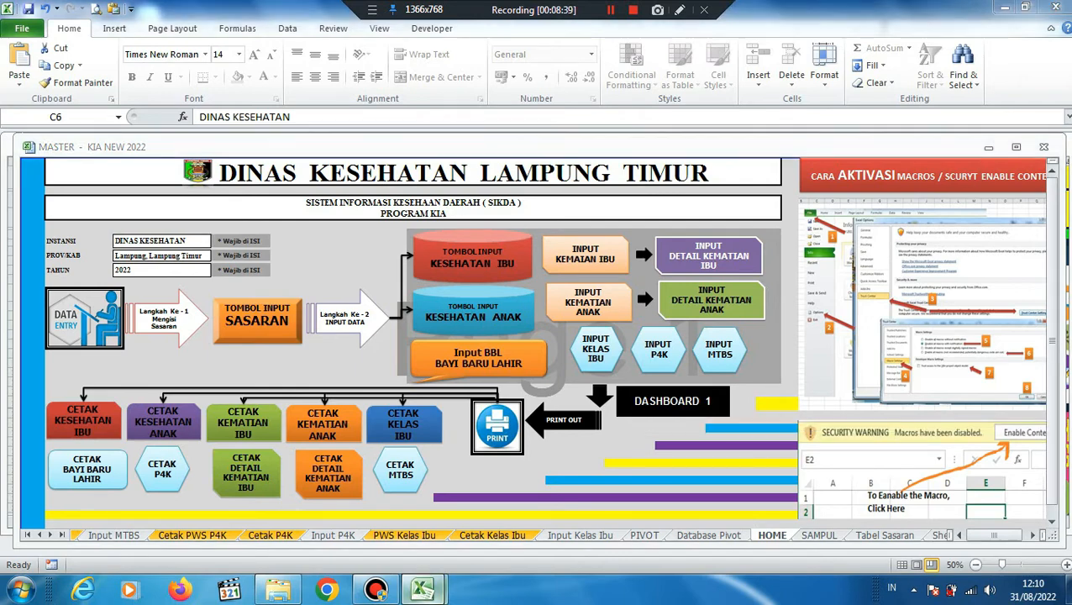
pyautogui.moveTo(422, 589)
pyautogui.click(546, 455)
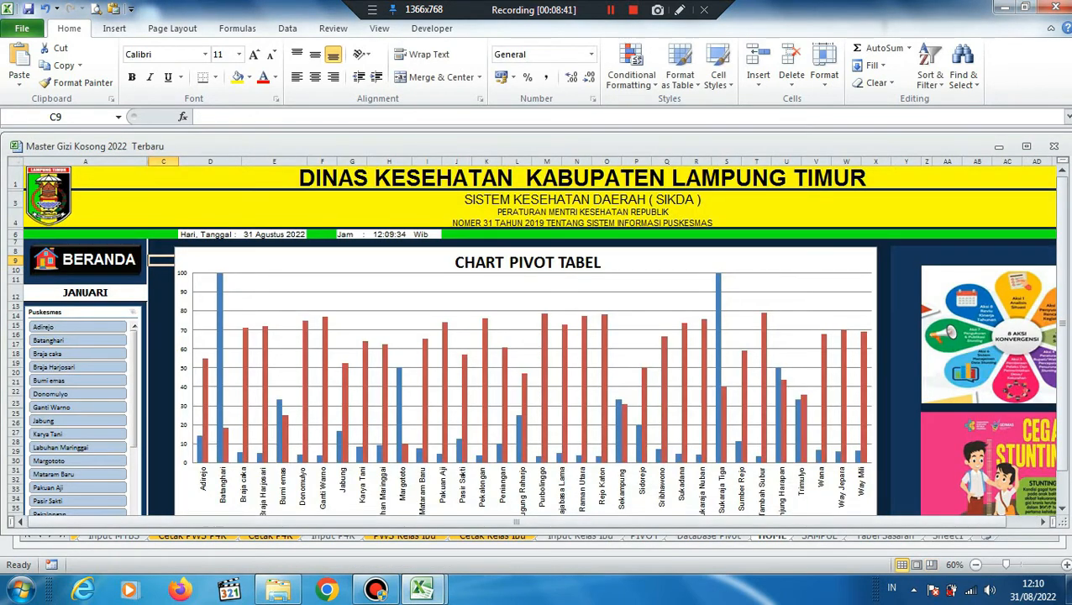
pyautogui.click(94, 262)
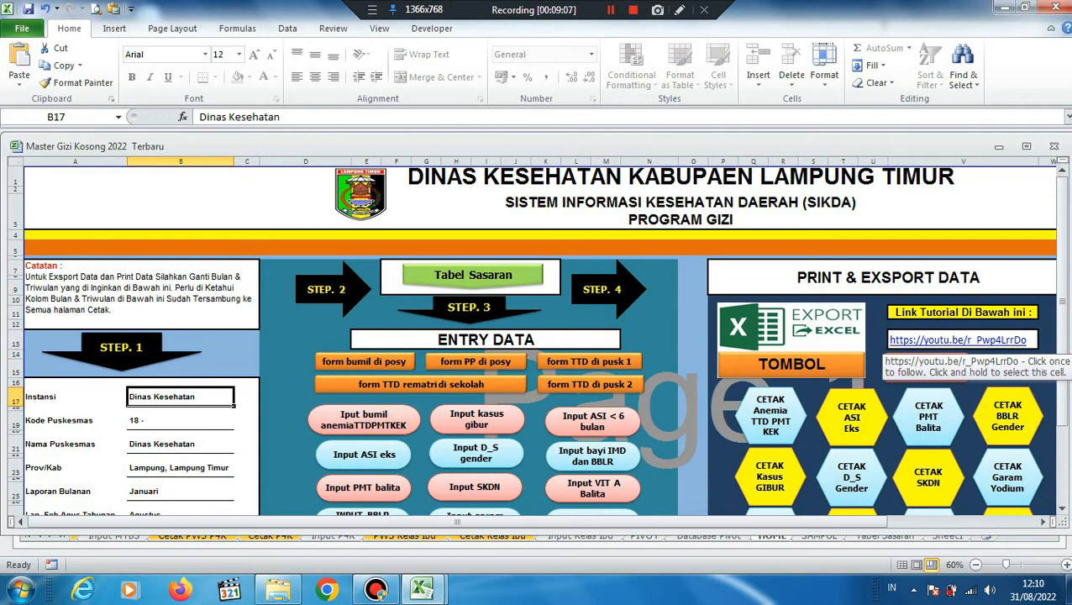
pyautogui.click(958, 341)
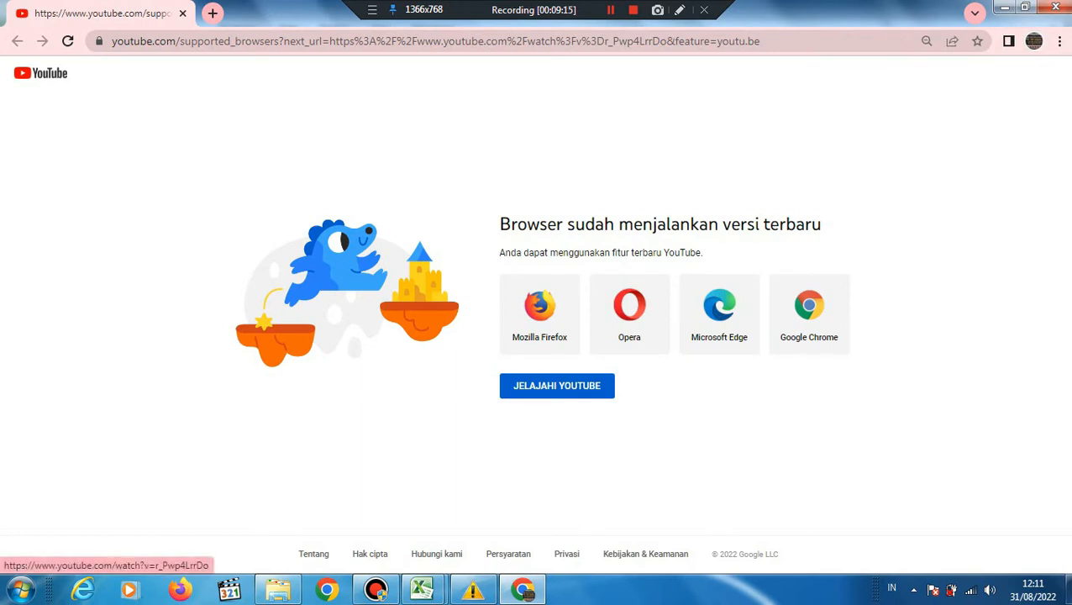
pyautogui.click(557, 386)
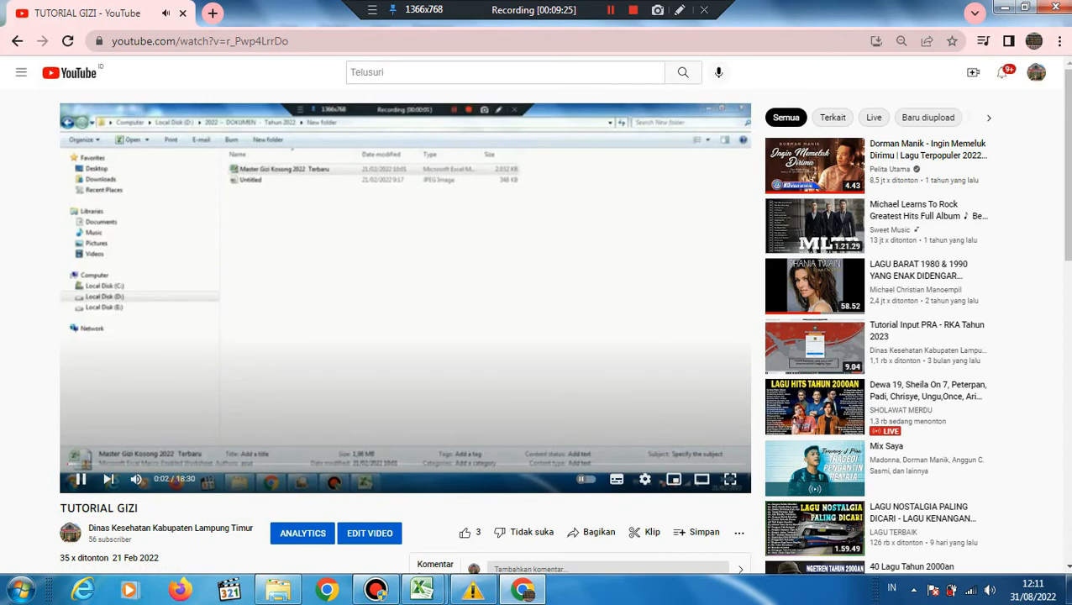
pyautogui.moveTo(60, 508); pyautogui.dragTo(137, 508)
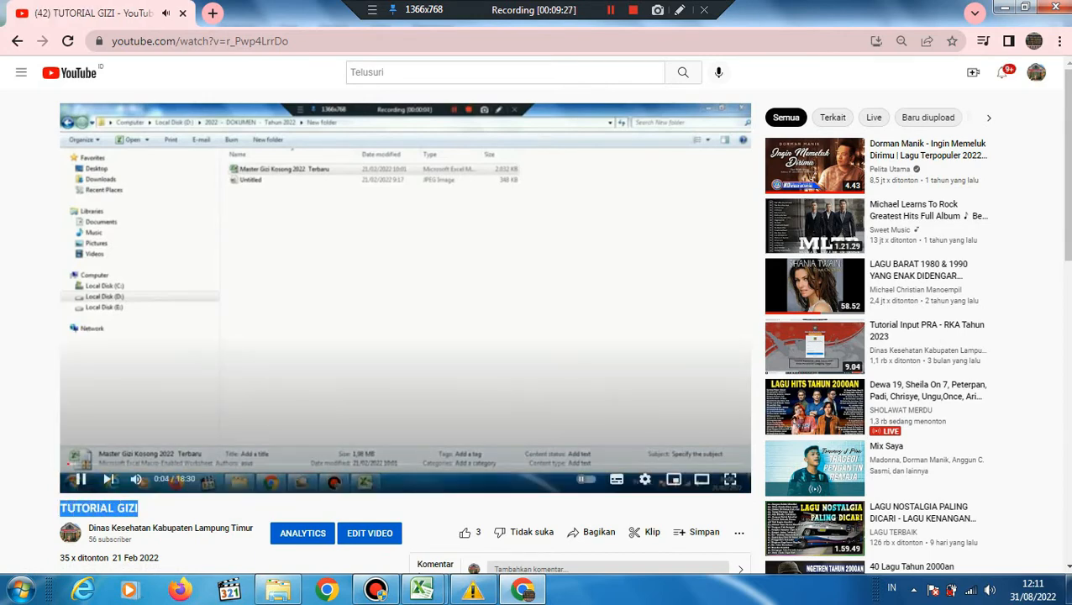
pyautogui.click(405, 303)
pyautogui.click(423, 590)
pyautogui.click(510, 521)
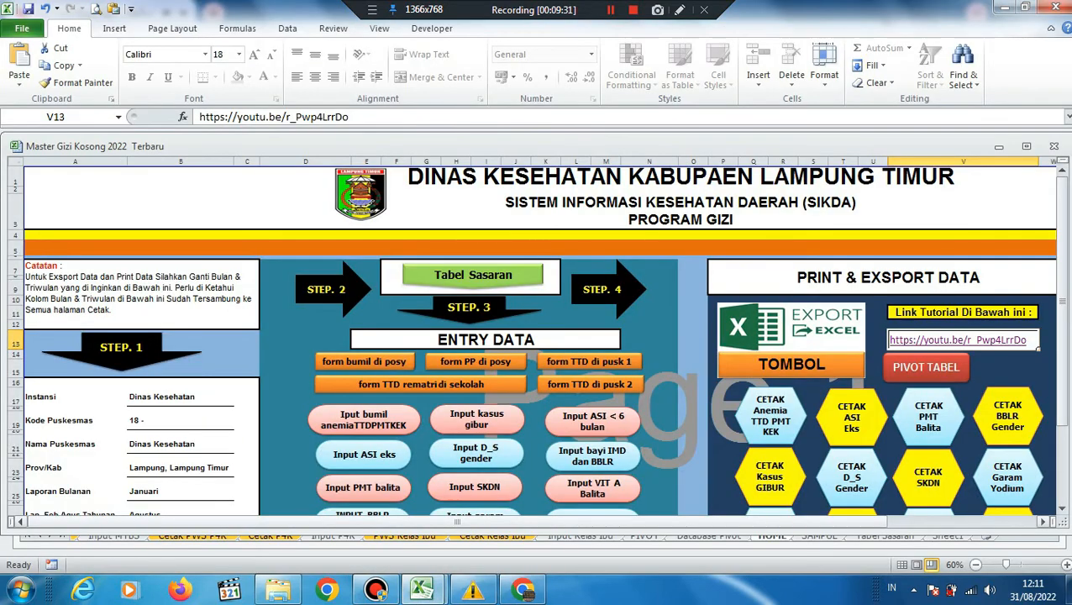
pyautogui.click(375, 590)
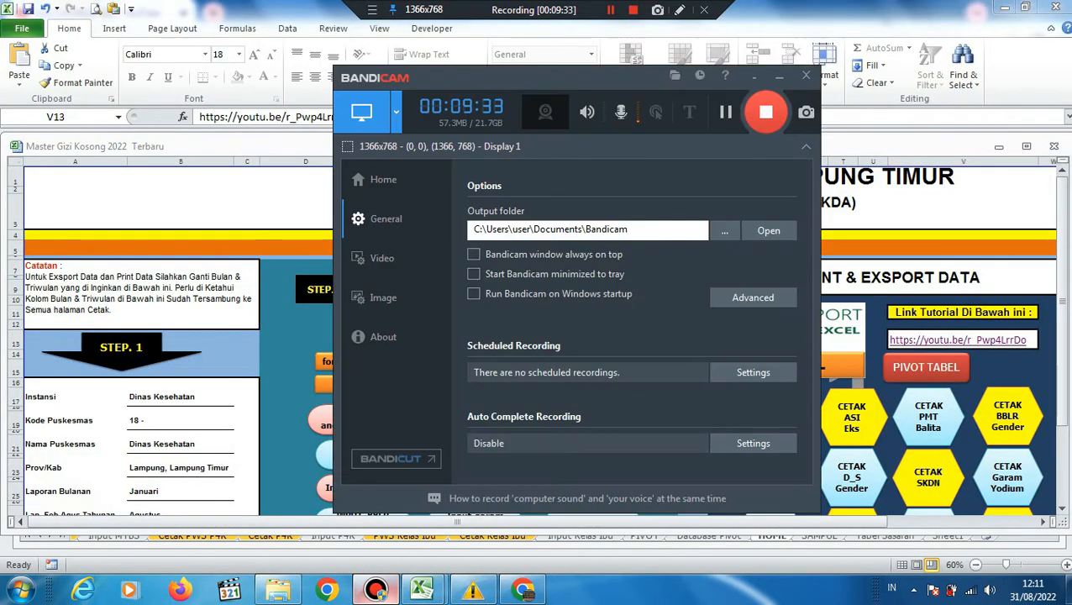
pyautogui.click(376, 590)
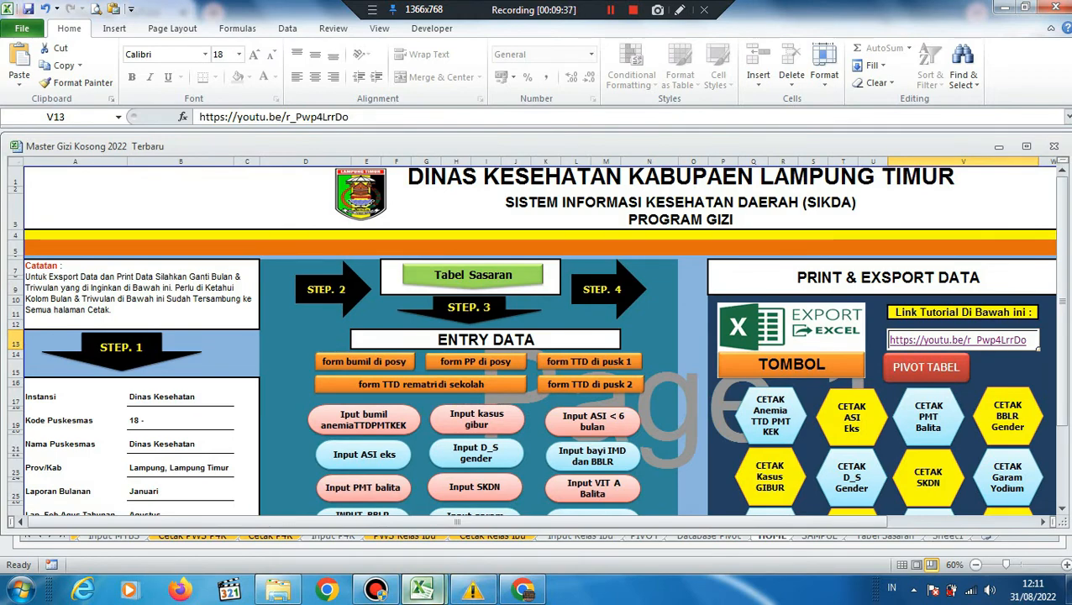
# Step: Switch to the MASTER - KIA NEW 2022 workbook, go to the Kesehatan Ibu input sheet and select its table headers and first village rows
pyautogui.moveTo(422, 590)
pyautogui.click(339, 519)
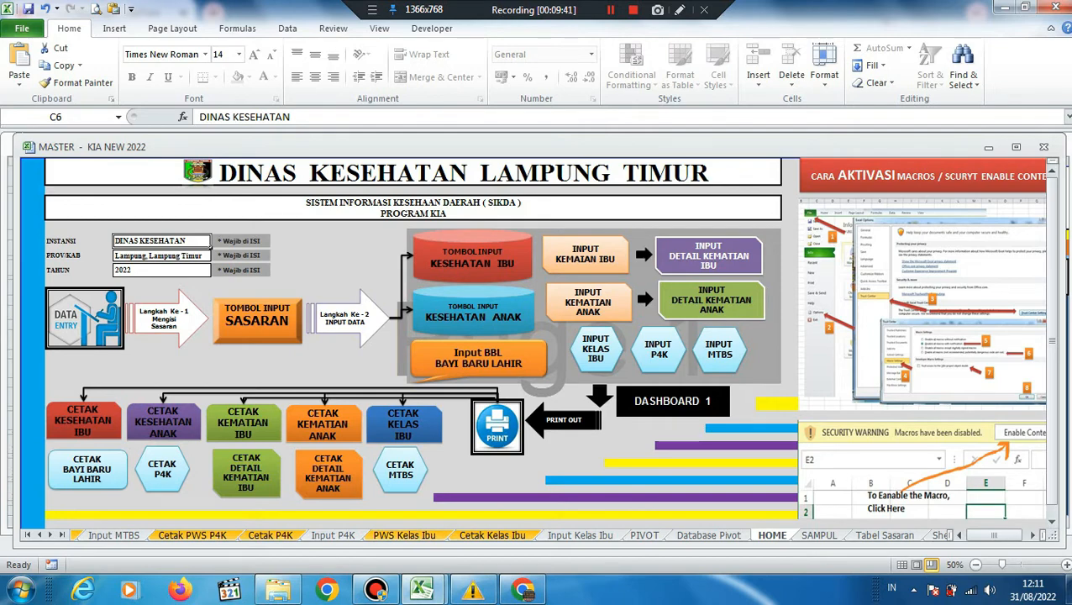
pyautogui.click(472, 261)
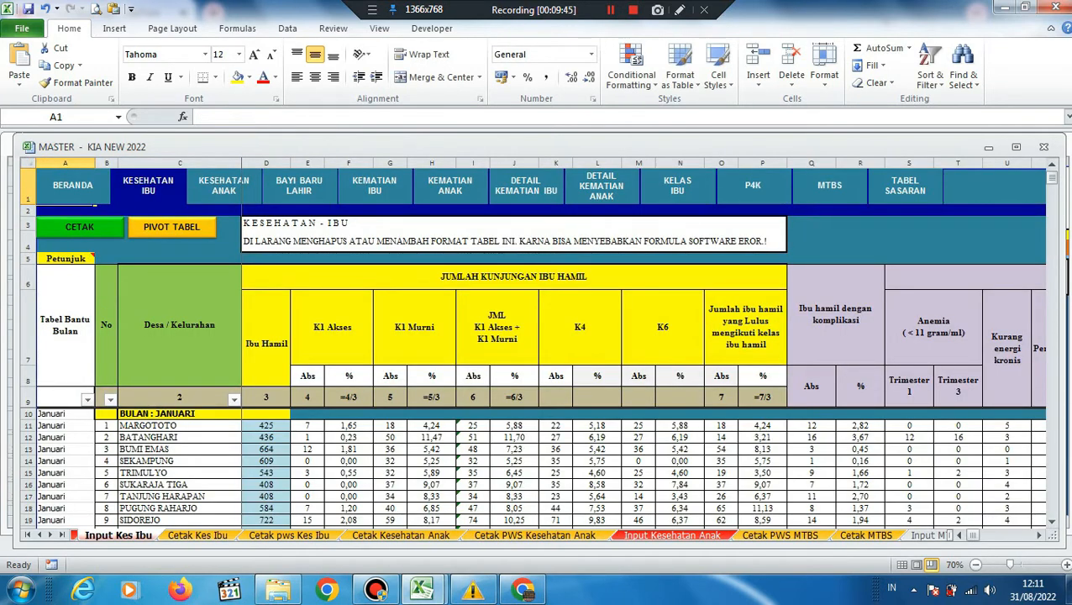
pyautogui.moveTo(106, 325); pyautogui.dragTo(1032, 440)
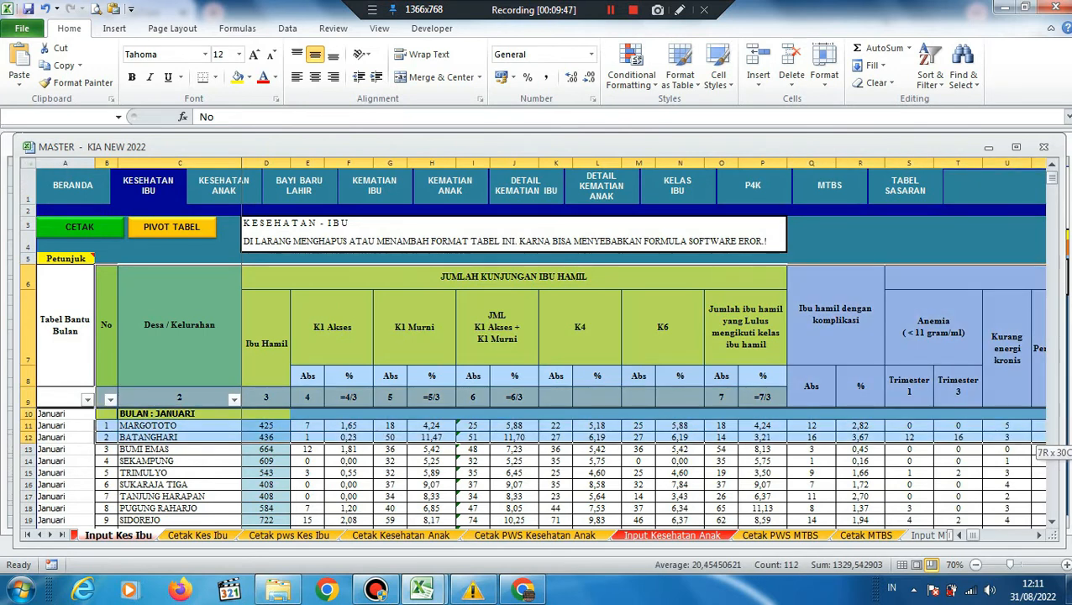
pyautogui.click(910, 425)
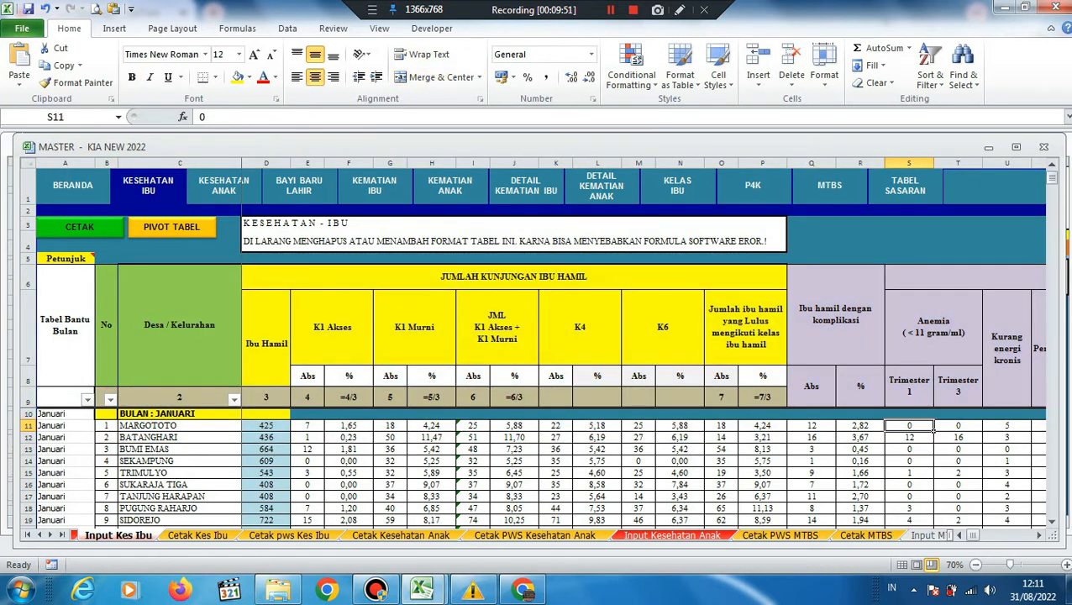
# Step: Read the Petunjuk comment in cell A5 of the Kesehatan Ibu input sheet
pyautogui.click(179, 259)
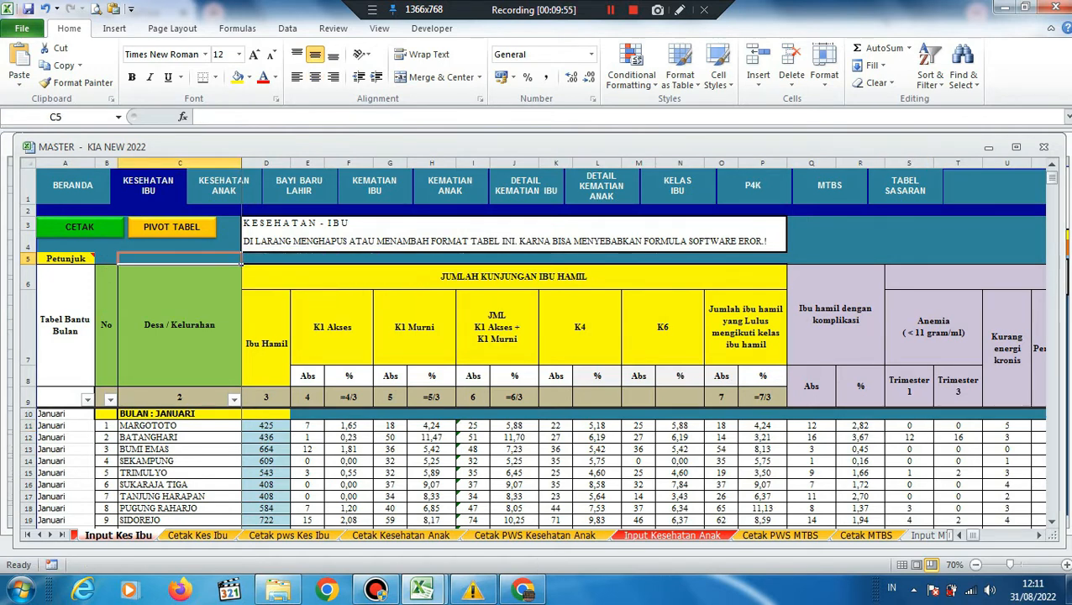
pyautogui.click(84, 259)
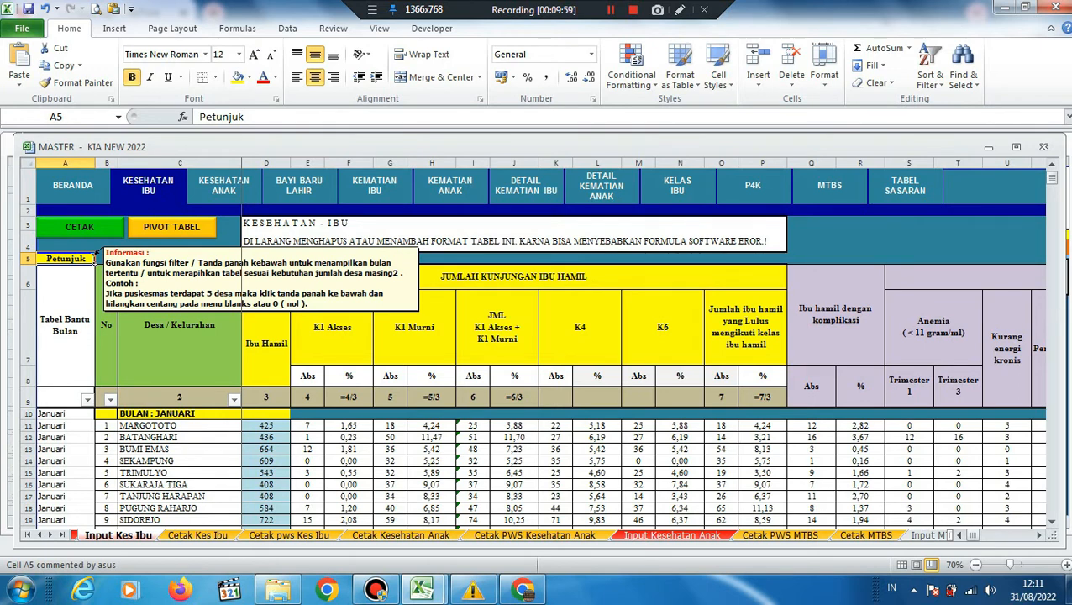
pyautogui.rightClick(56, 260)
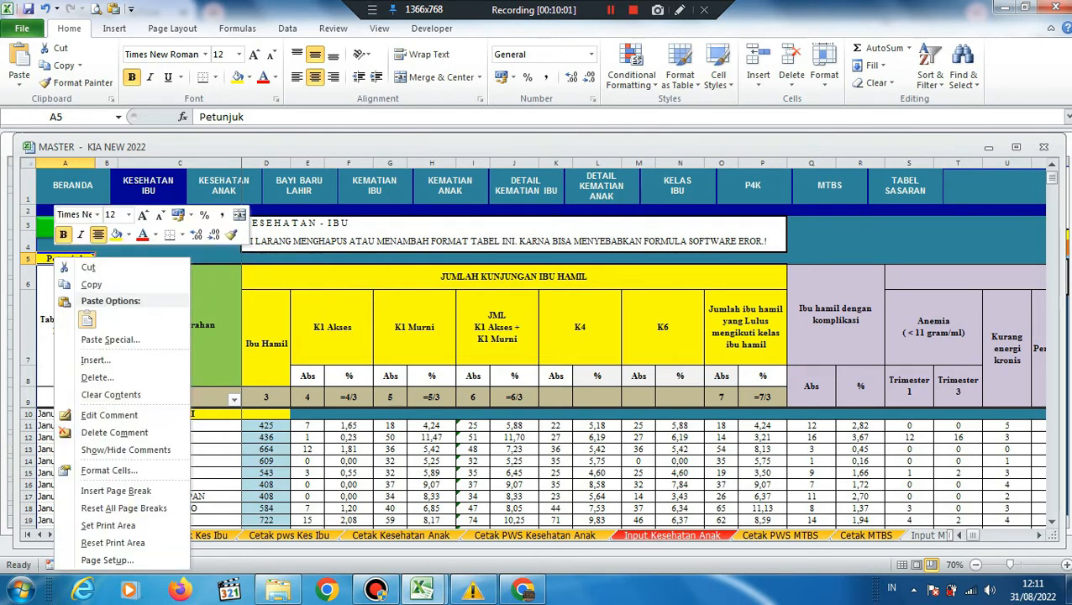
pyautogui.click(49, 259)
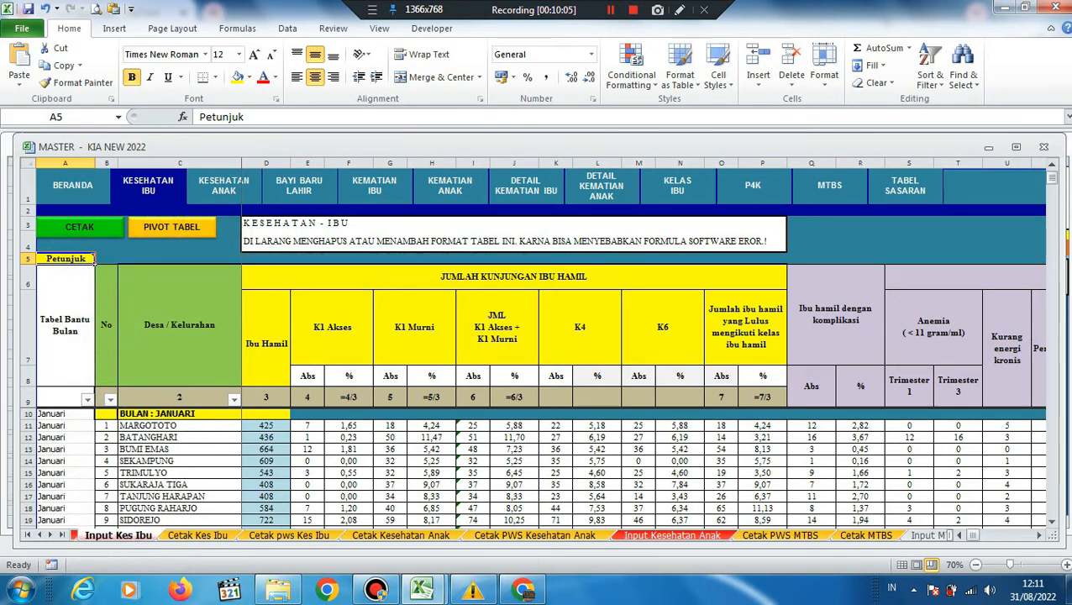
pyautogui.click(94, 247)
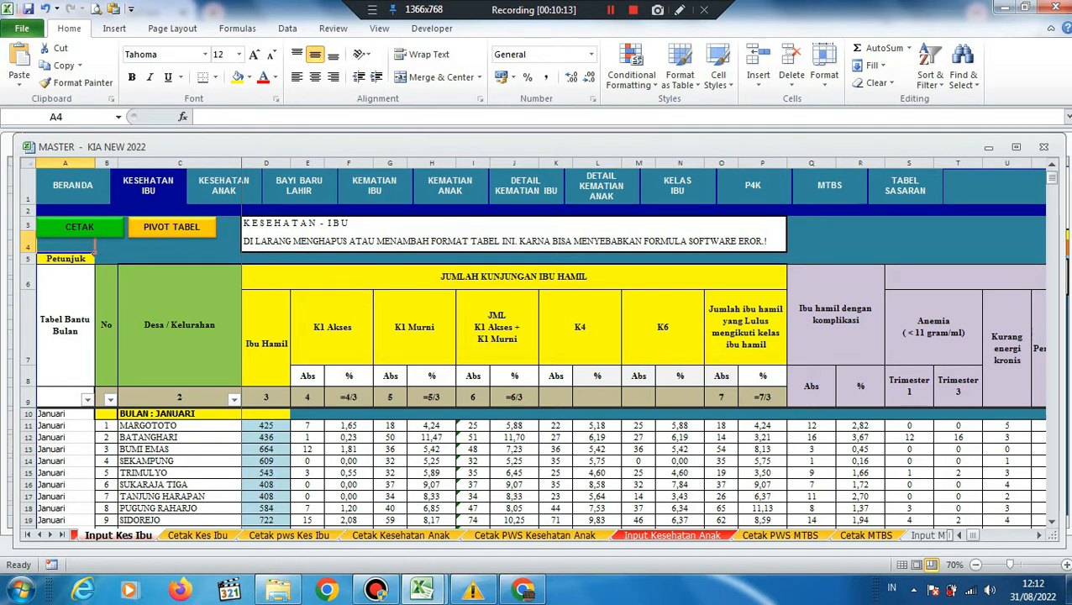
# Step: Mark the sheet's navigation buttons, CETAK, PIVOT TABEL, Petunjuk, Tabel Bantu Bulan and its filter arrow with a red screen pen, and leave drawing mode
pyautogui.click(680, 10)
pyautogui.moveTo(88, 168)
pyautogui.mouseDown()
pyautogui.moveTo(47, 183)
pyautogui.moveTo(97, 177)
pyautogui.moveTo(89, 169)
pyautogui.mouseUp()
pyautogui.moveTo(175, 171)
pyautogui.mouseDown()
pyautogui.moveTo(115, 186)
pyautogui.moveTo(942, 201)
pyautogui.mouseUp()
pyautogui.moveTo(76, 240); pyautogui.dragTo(196, 227)
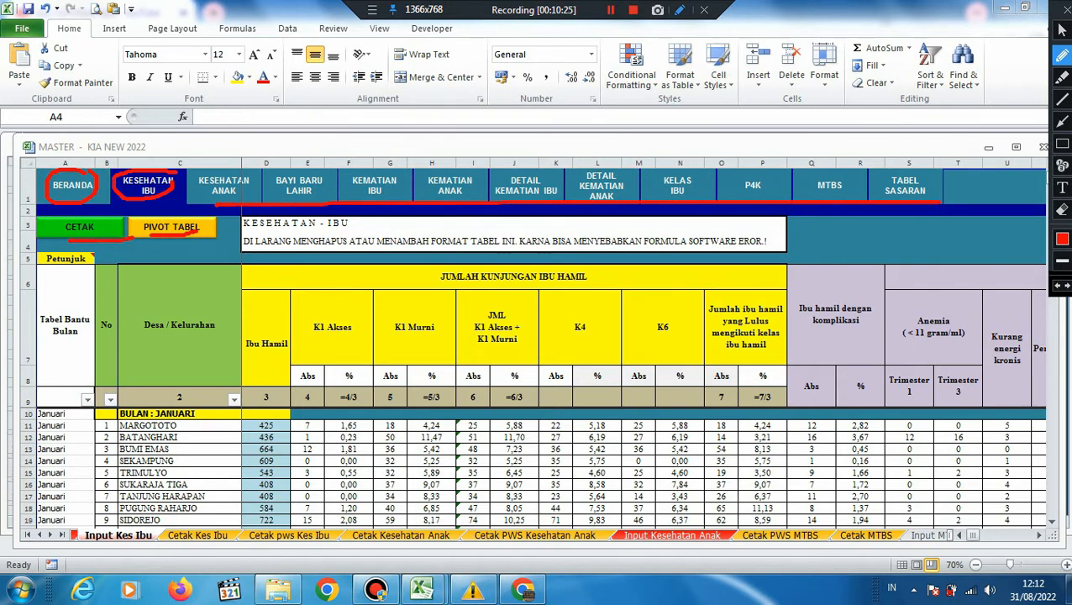
pyautogui.moveTo(98, 243)
pyautogui.mouseDown()
pyautogui.moveTo(34, 254)
pyautogui.moveTo(76, 267)
pyautogui.moveTo(106, 248)
pyautogui.mouseUp()
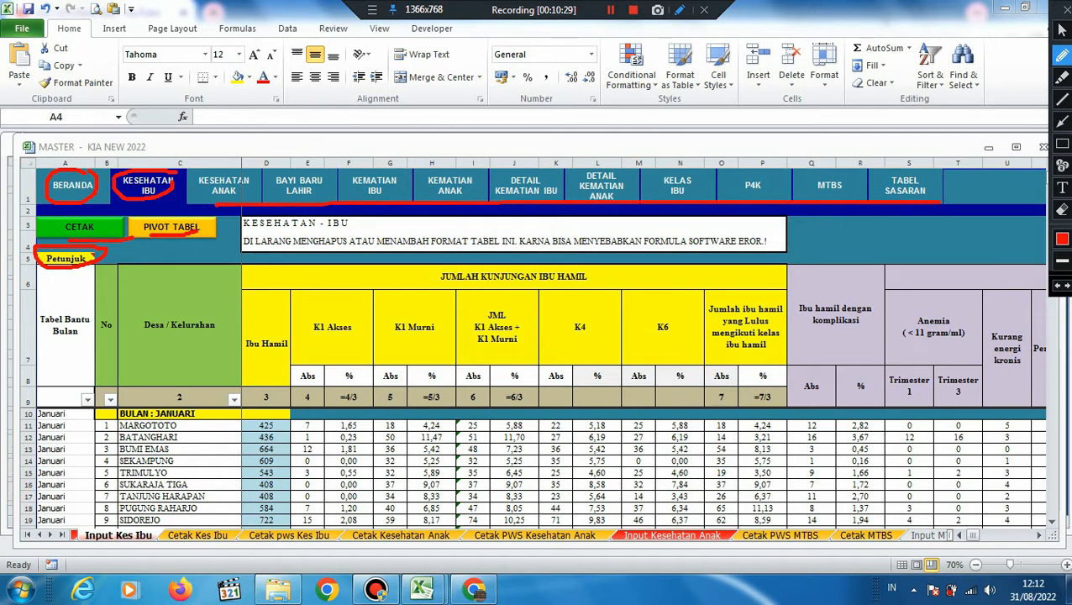
pyautogui.moveTo(82, 296)
pyautogui.mouseDown()
pyautogui.moveTo(28, 302)
pyautogui.moveTo(79, 347)
pyautogui.moveTo(99, 304)
pyautogui.moveTo(81, 297)
pyautogui.mouseUp()
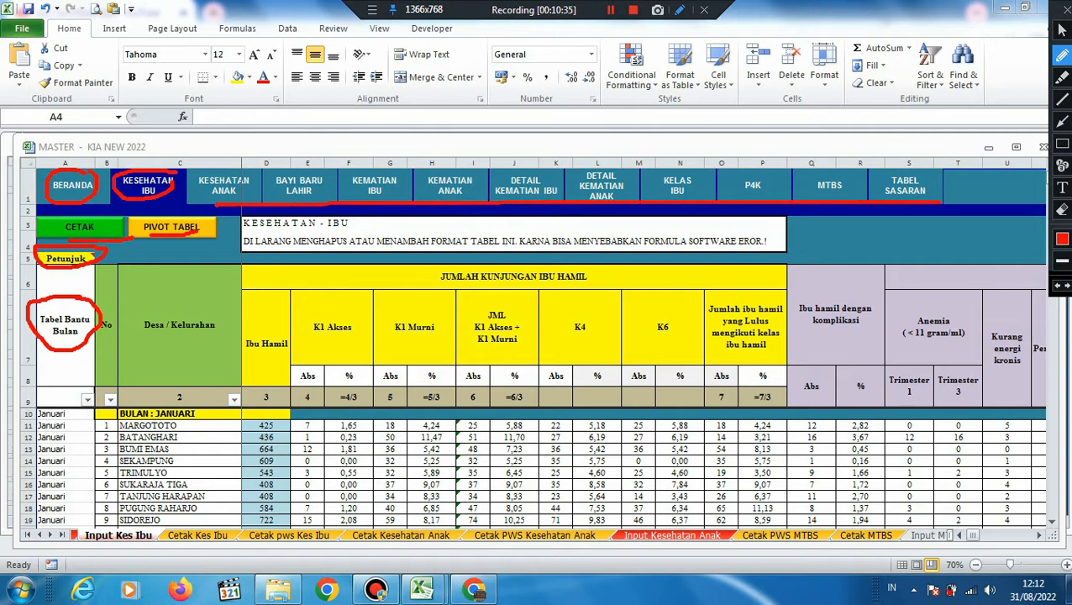
pyautogui.moveTo(104, 389)
pyautogui.mouseDown()
pyautogui.moveTo(77, 388)
pyautogui.moveTo(74, 410)
pyautogui.moveTo(102, 387)
pyautogui.mouseUp()
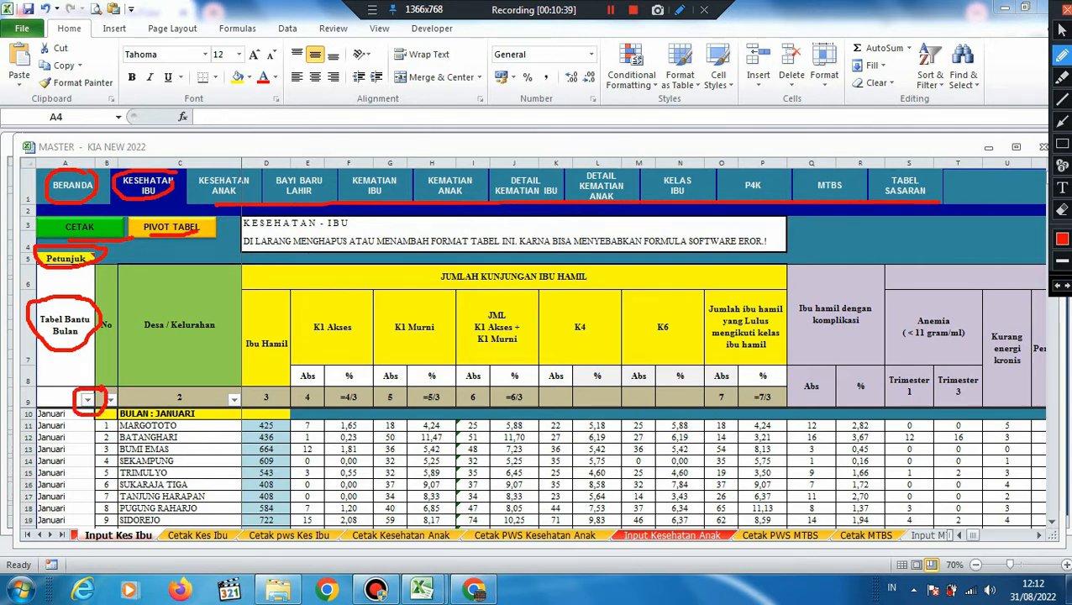
pyautogui.click(1067, 10)
# Step: Maximize the KIA workbook window and look through the January village rows on the Input Kes Ibu sheet
pyautogui.click(194, 345)
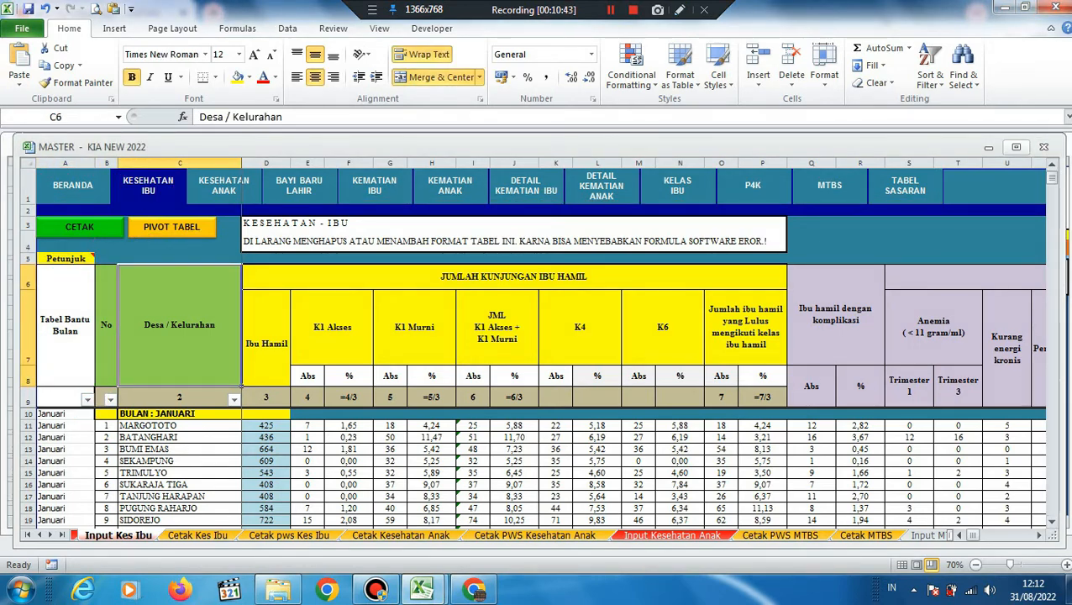
pyautogui.click(1016, 146)
pyautogui.press('pagedown')
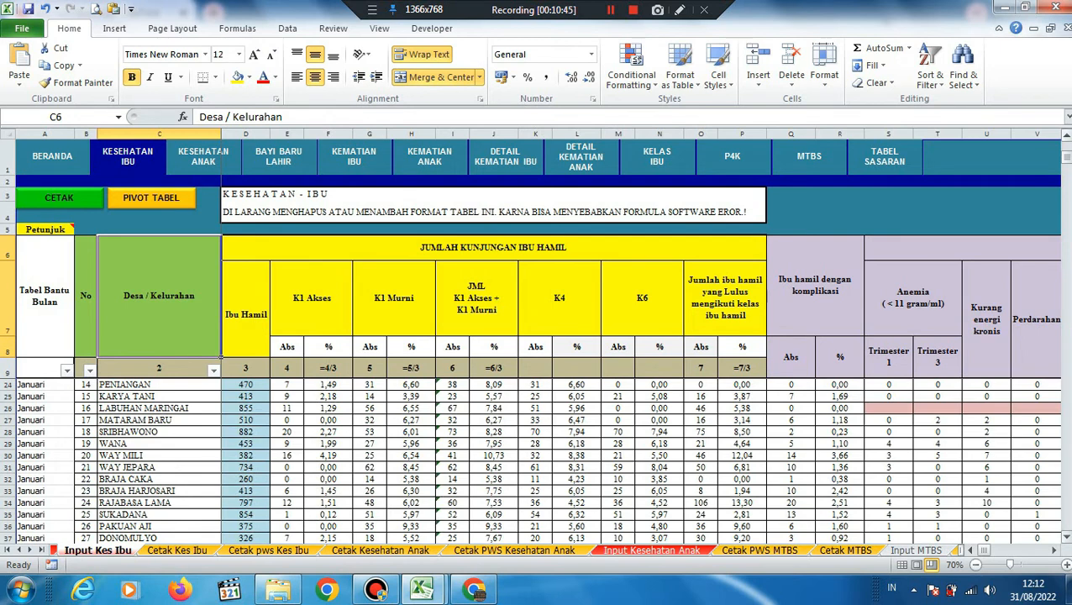
pyautogui.press('pageup')
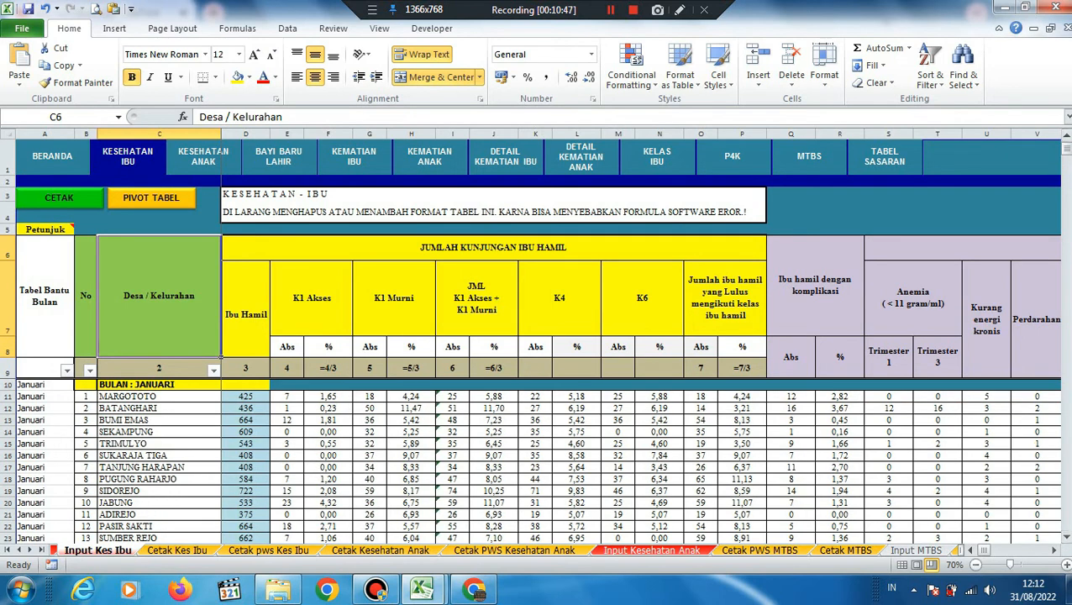
pyautogui.click(296, 397)
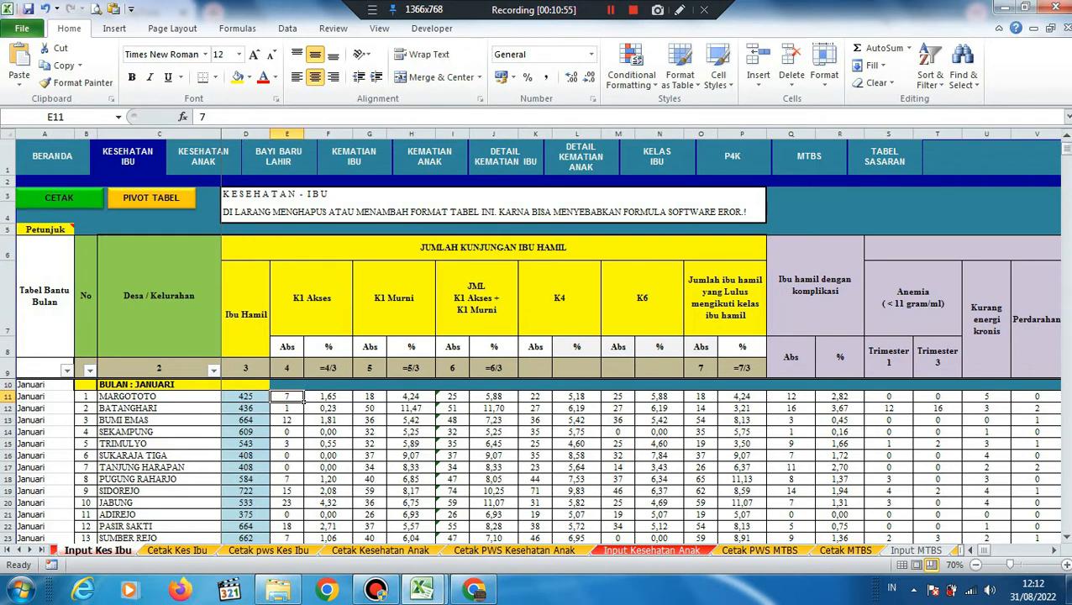
# Step: View the KIA input sheets in turn from Kesehatan Anak to Tabel Sasaran, and return through the home sheet to Kesehatan Ibu
pyautogui.click(202, 158)
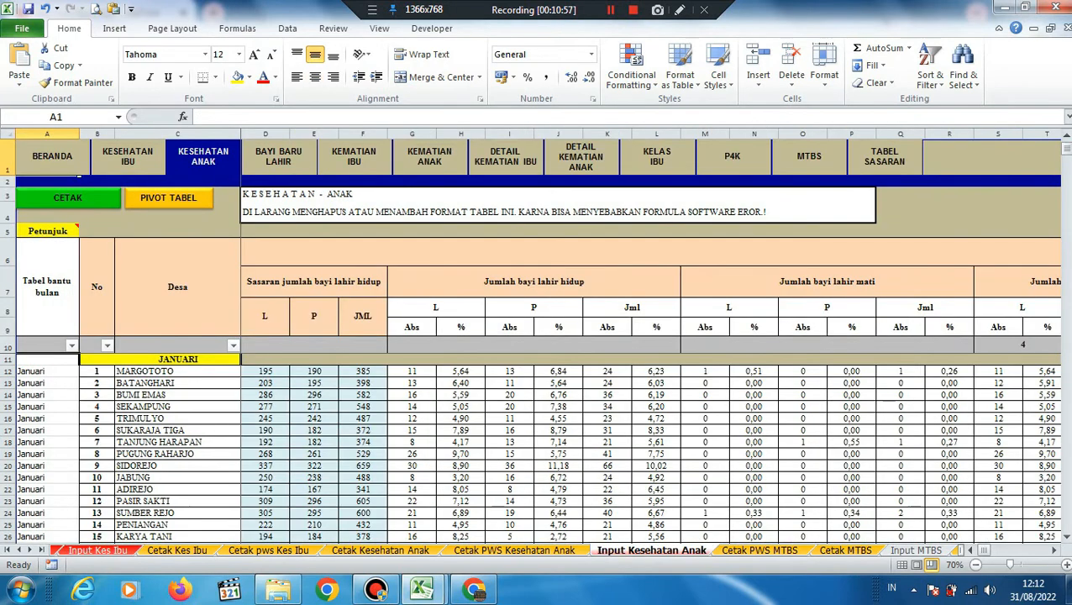
pyautogui.click(278, 156)
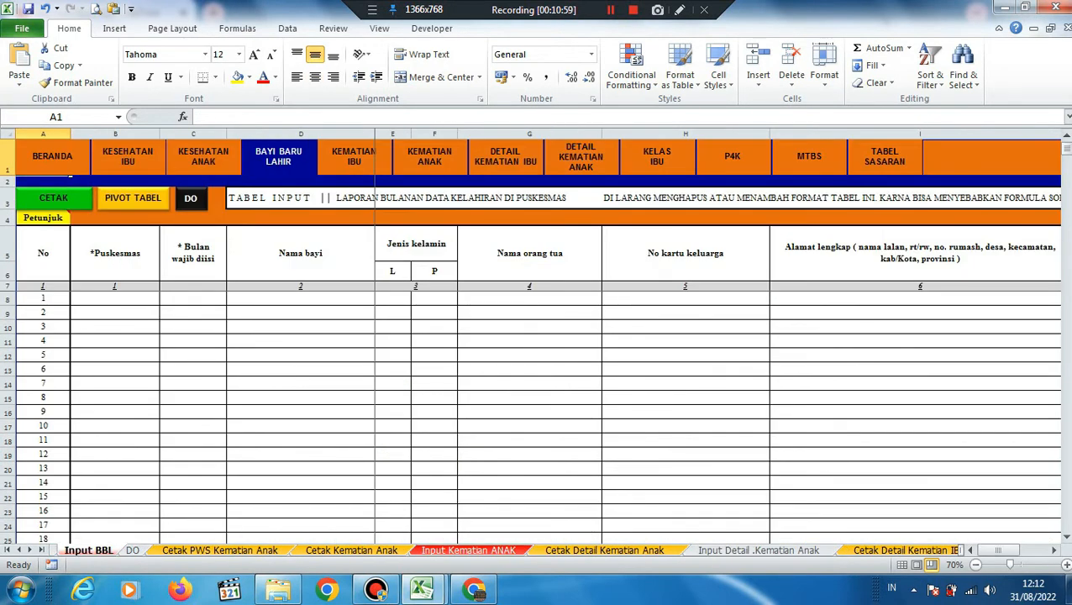
pyautogui.click(354, 156)
pyautogui.click(429, 156)
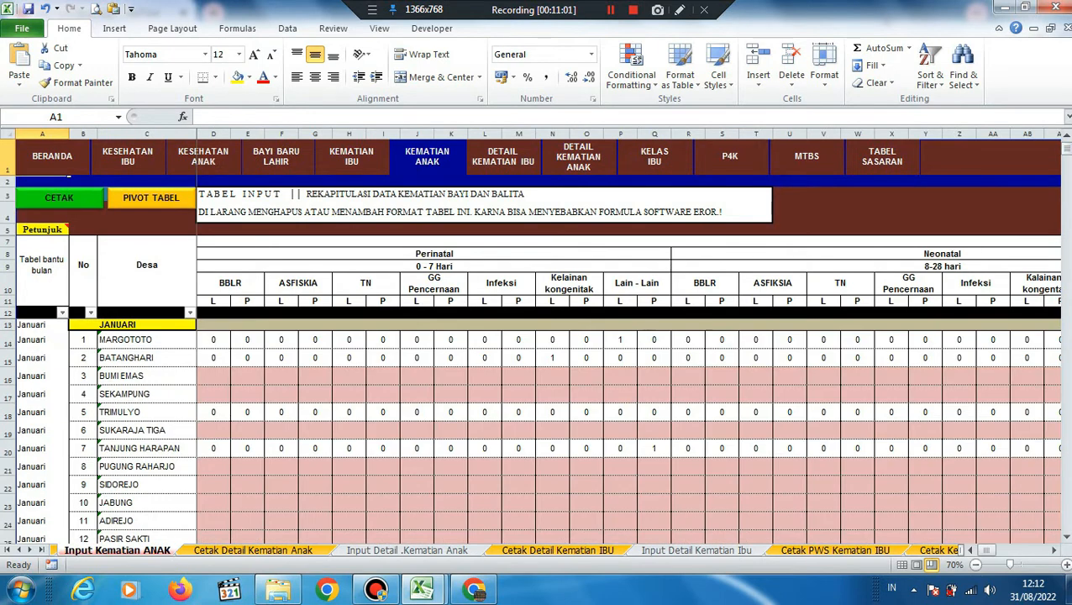
pyautogui.click(503, 156)
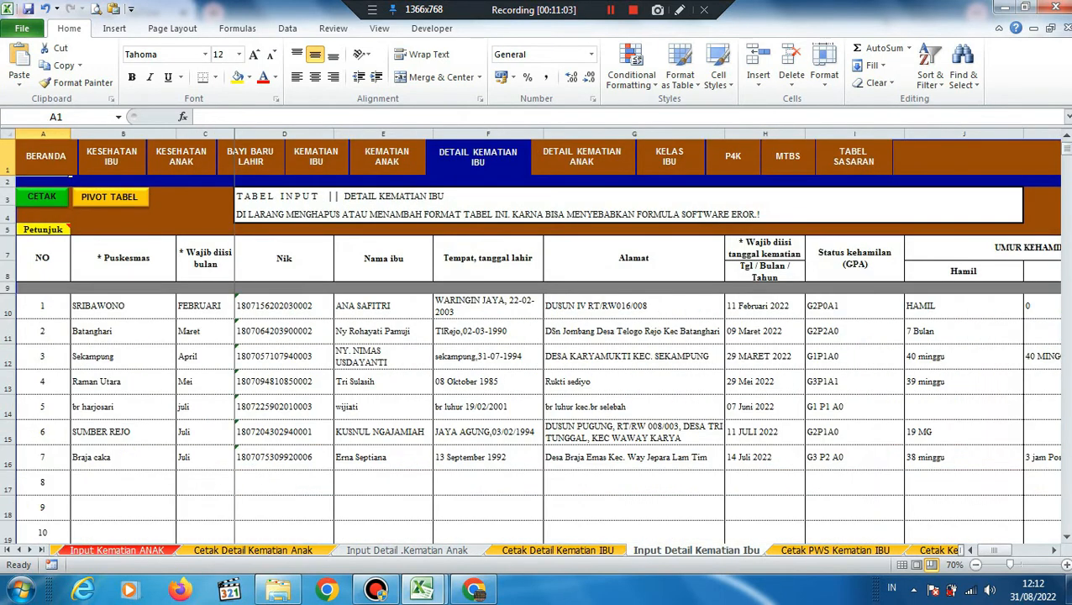
pyautogui.click(582, 157)
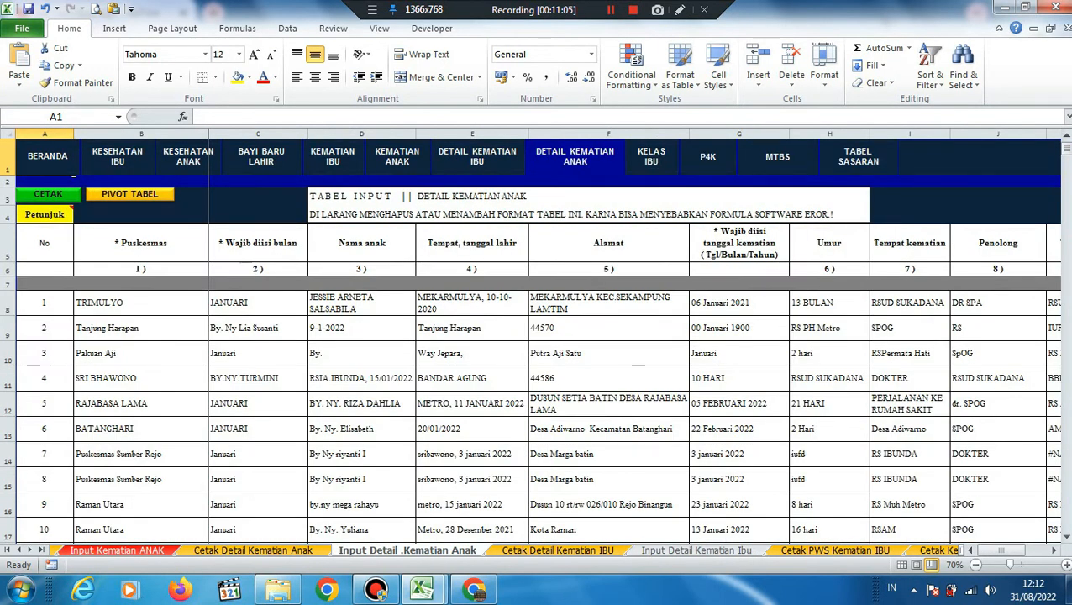
pyautogui.click(651, 156)
pyautogui.click(707, 156)
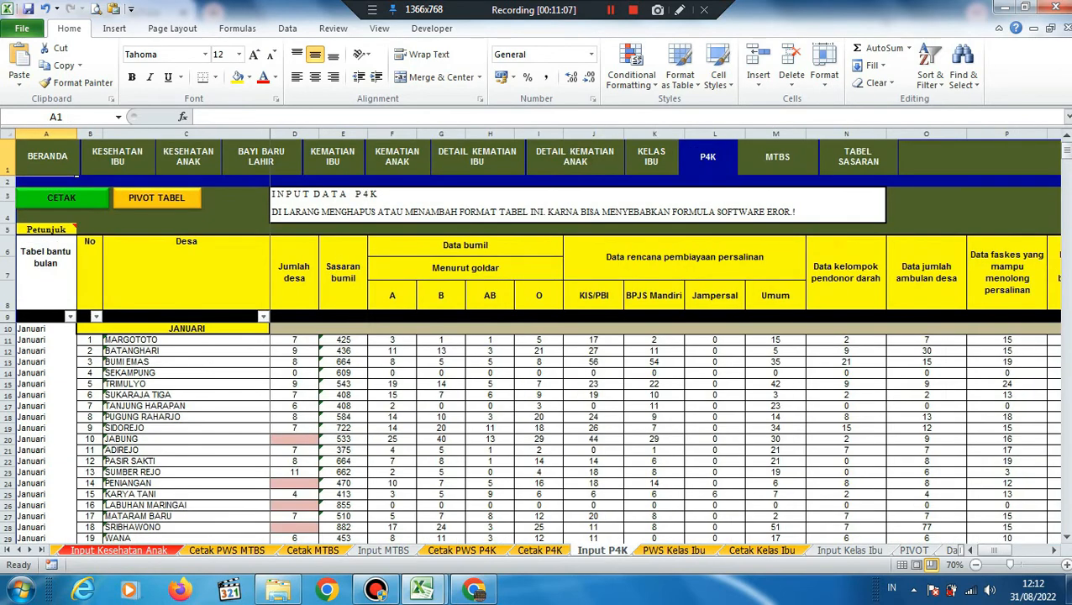
pyautogui.click(774, 156)
pyautogui.click(785, 156)
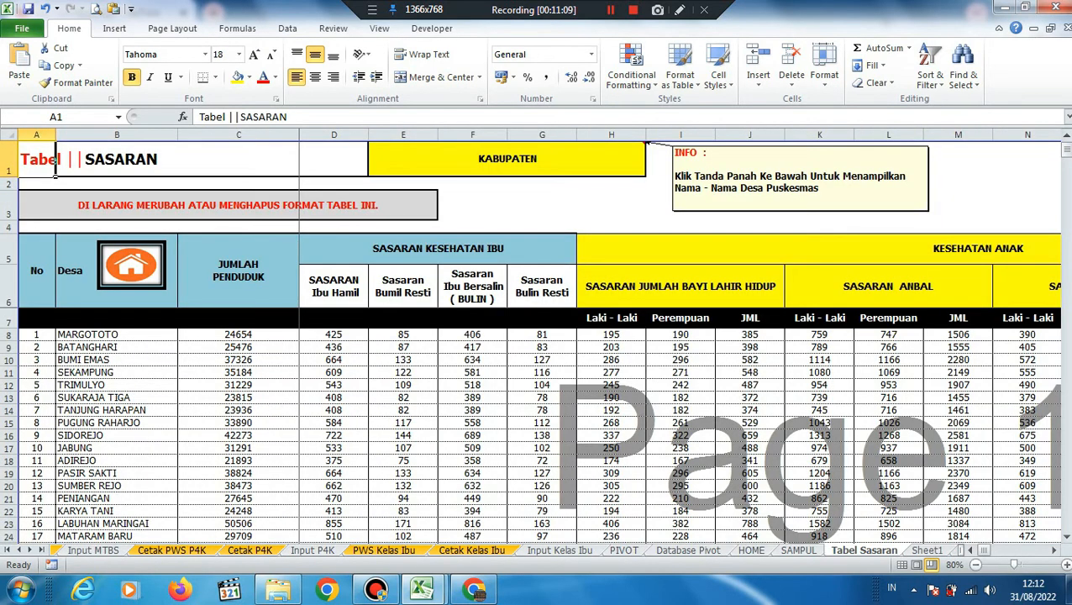
pyautogui.click(131, 265)
pyautogui.click(455, 233)
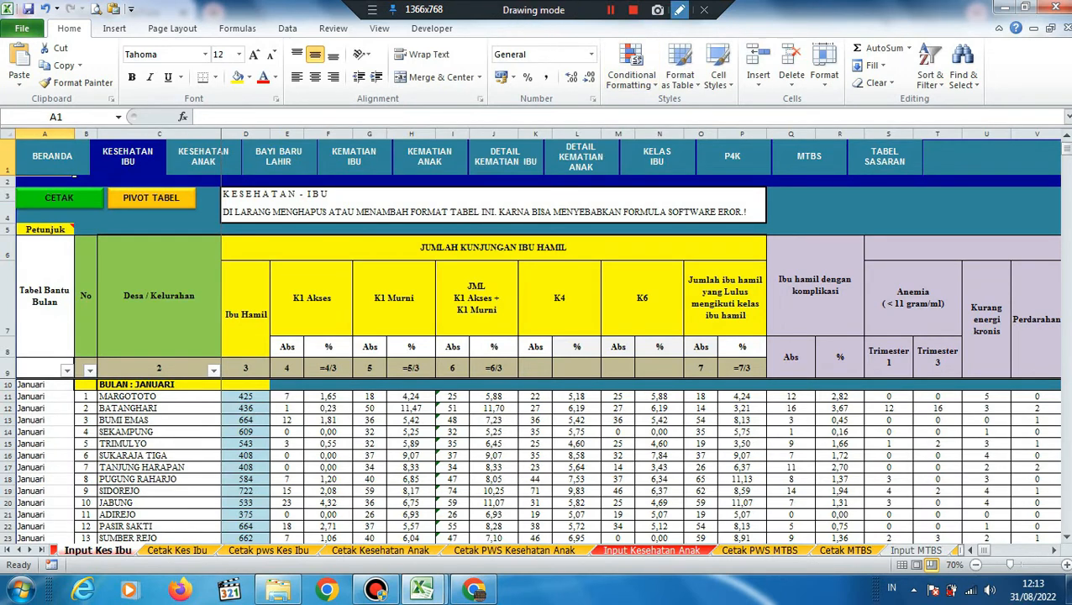
# Step: Mark the filter arrow below Tabel Bantu Bulan with the red screen pen and leave drawing mode
pyautogui.click(680, 10)
pyautogui.moveTo(71, 352)
pyautogui.mouseDown()
pyautogui.moveTo(54, 363)
pyautogui.moveTo(86, 379)
pyautogui.moveTo(64, 351)
pyautogui.mouseUp()
pyautogui.click(1066, 10)
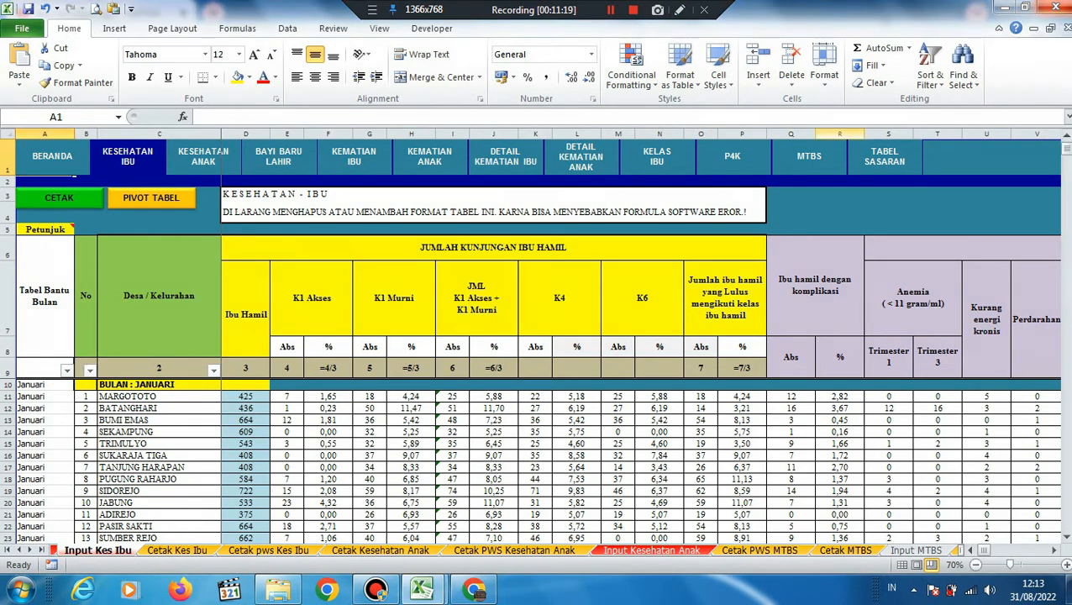
pyautogui.moveTo(1066, 144)
pyautogui.mouseDown()
pyautogui.moveTo(1065, 410)
pyautogui.moveTo(1066, 144)
pyautogui.mouseUp()
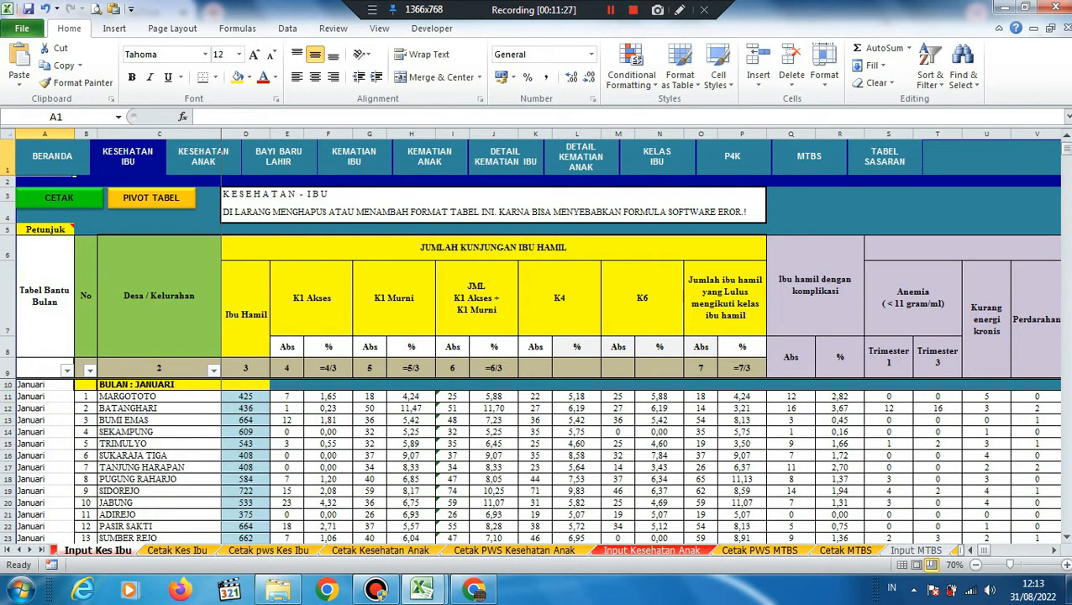
# Step: View the month filter list of the Tabel Bantu Bulan column without applying a filter, and circle its filter arrow in red
pyautogui.click(66, 369)
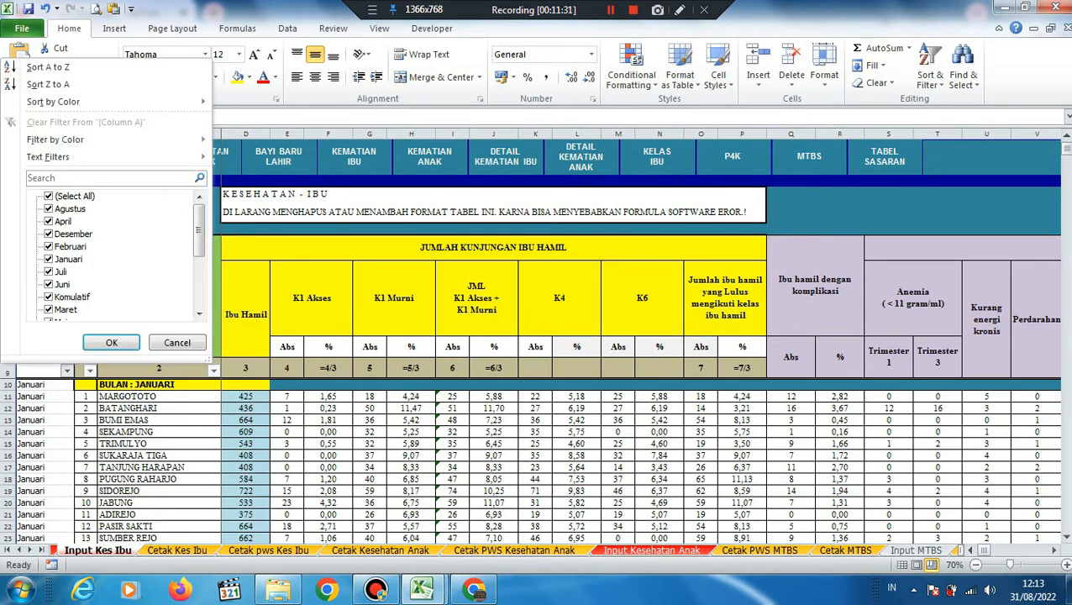
pyautogui.press('Escape')
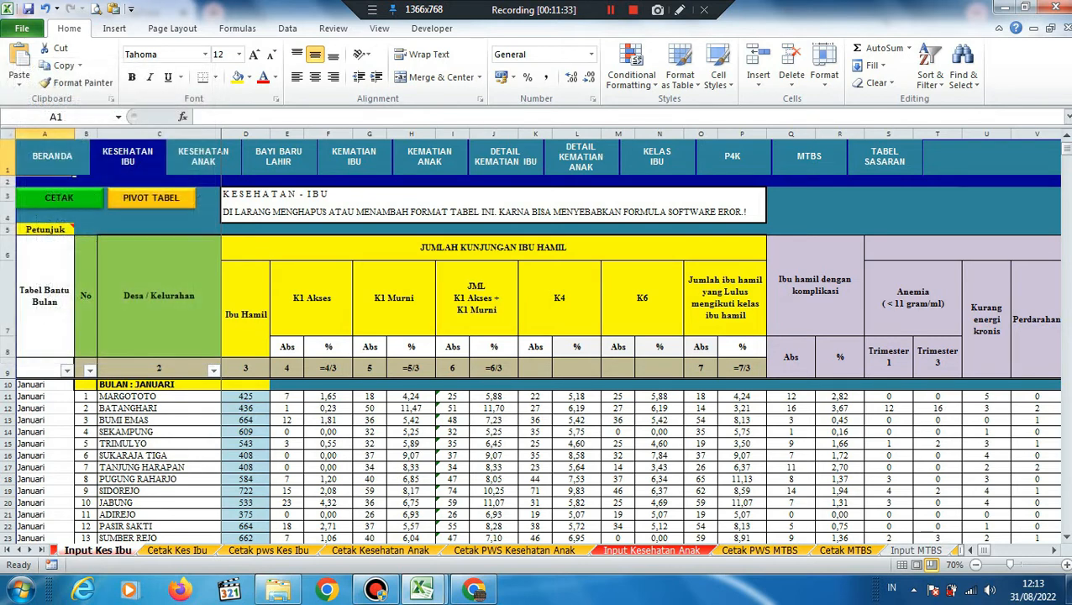
pyautogui.click(680, 10)
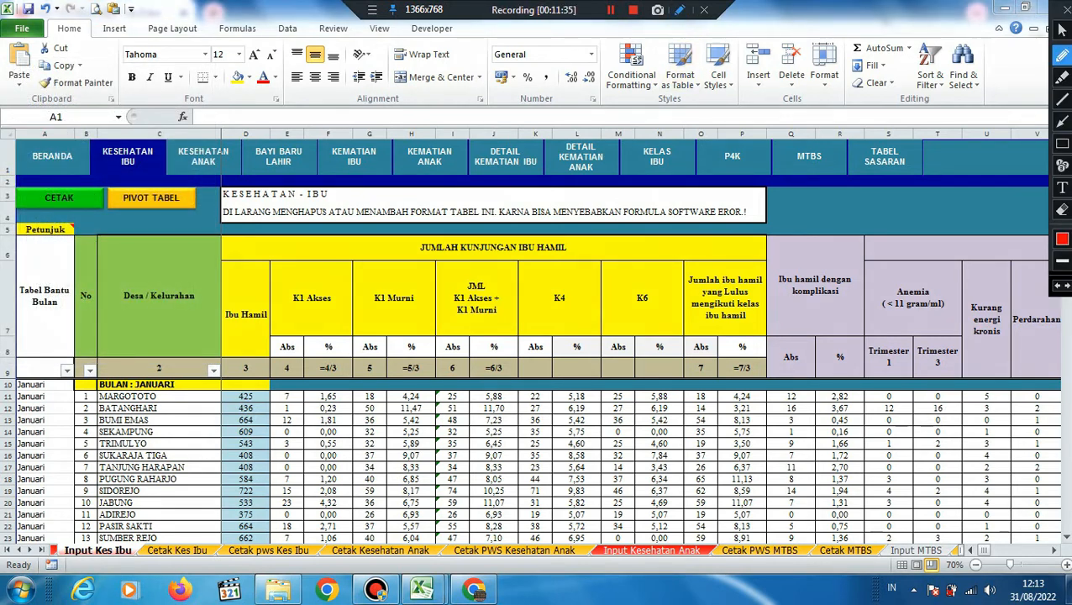
pyautogui.moveTo(72, 354)
pyautogui.mouseDown()
pyautogui.moveTo(58, 367)
pyautogui.moveTo(80, 353)
pyautogui.mouseUp()
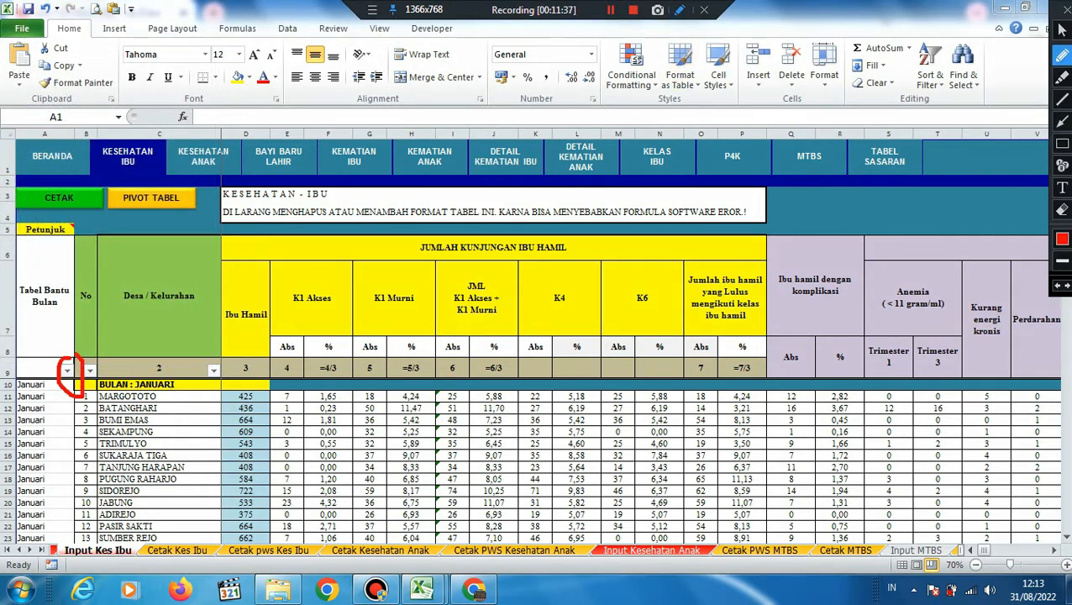
pyautogui.click(1060, 30)
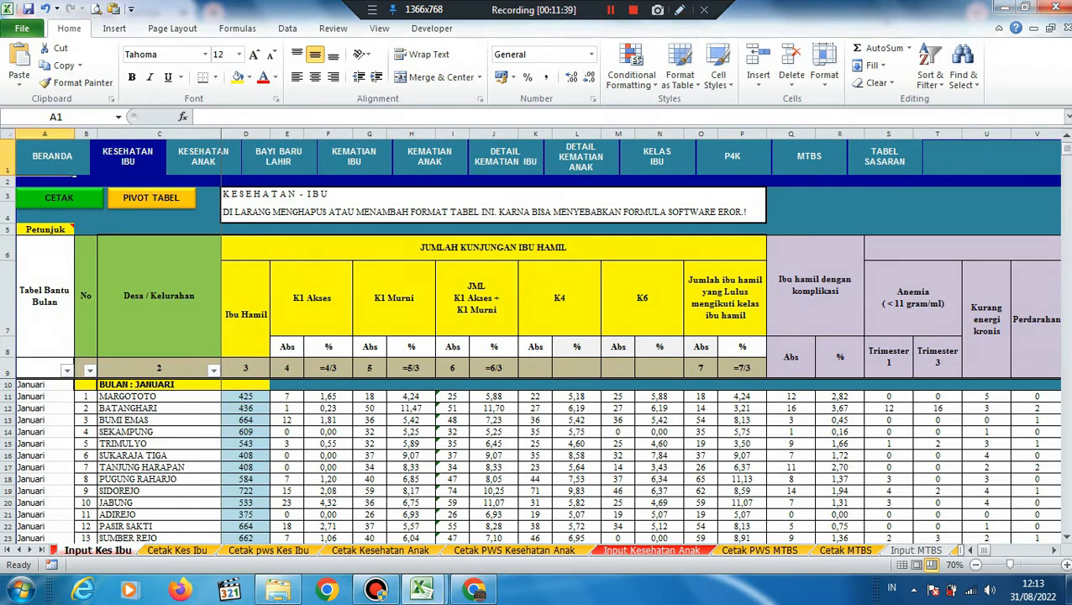
pyautogui.click(68, 371)
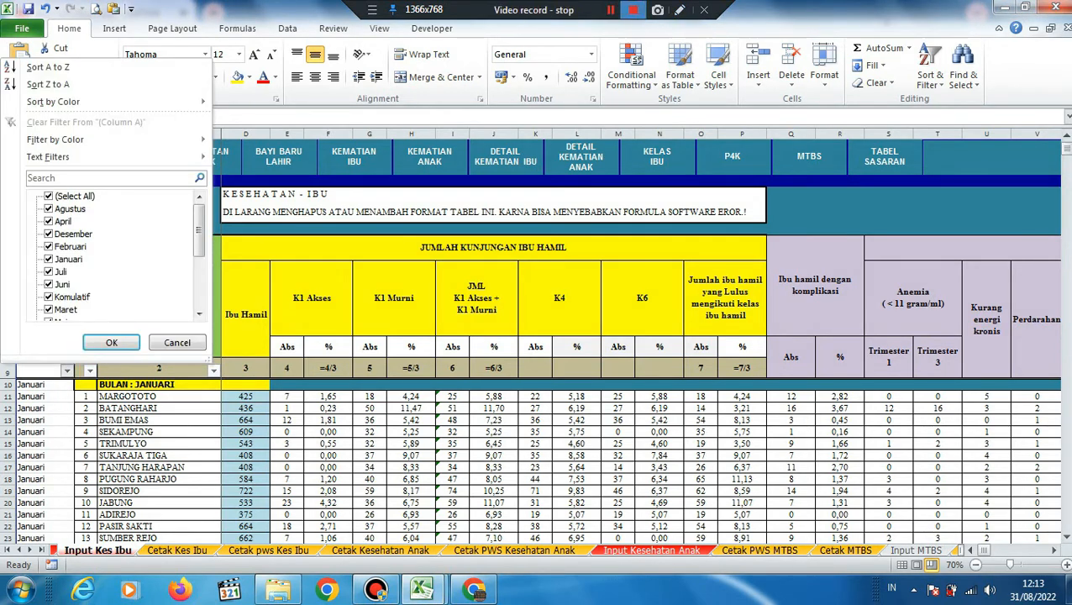
pyautogui.click(680, 9)
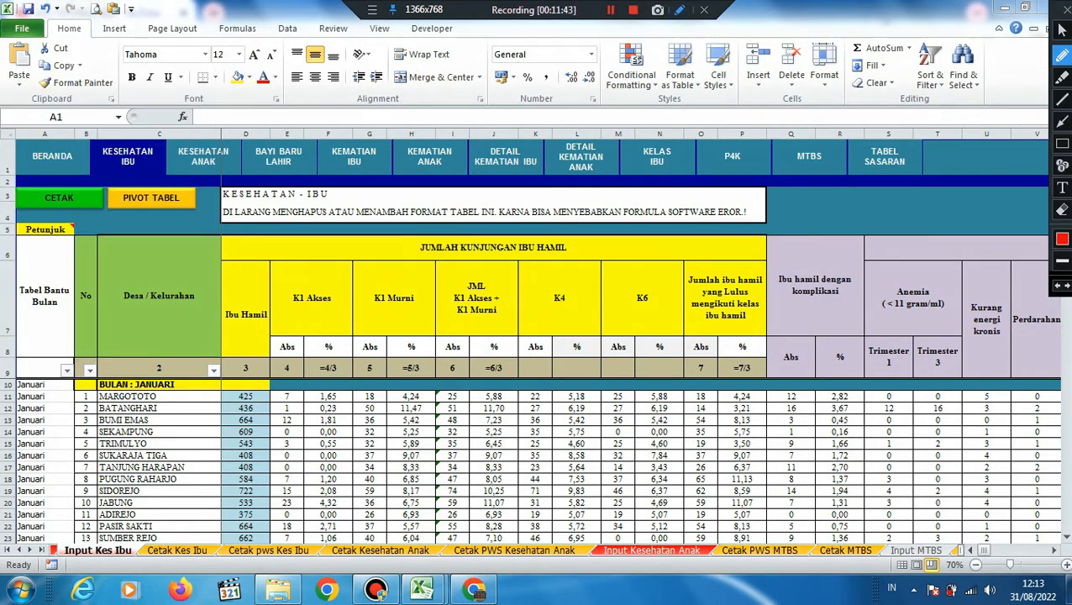
pyautogui.click(1061, 29)
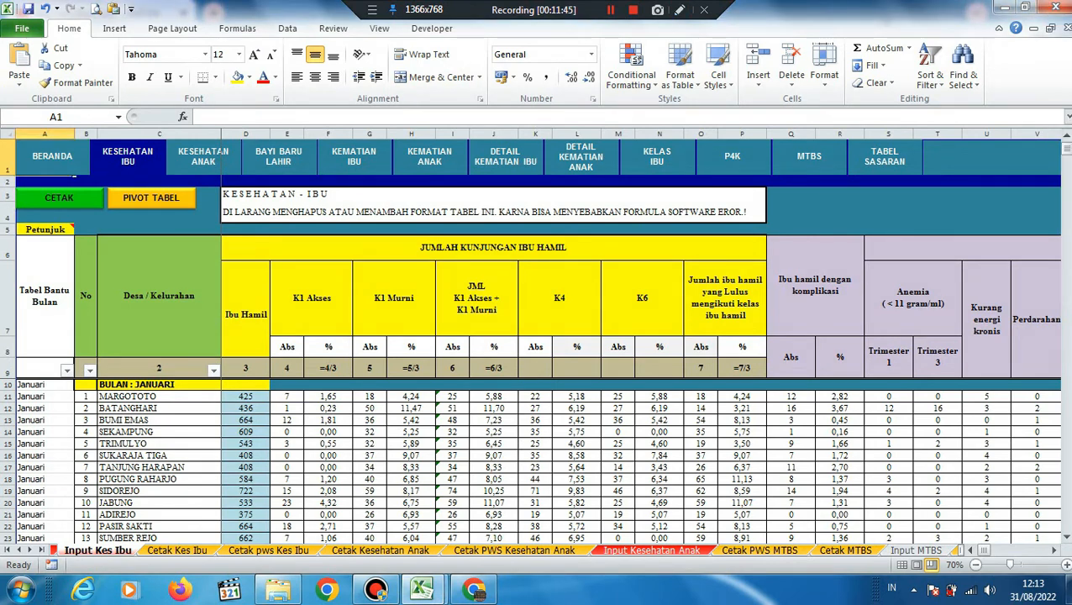
# Step: Filter the Tabel Bantu Bulan column on the Input Kes Ibu sheet to show only the Februari rows
pyautogui.click(67, 370)
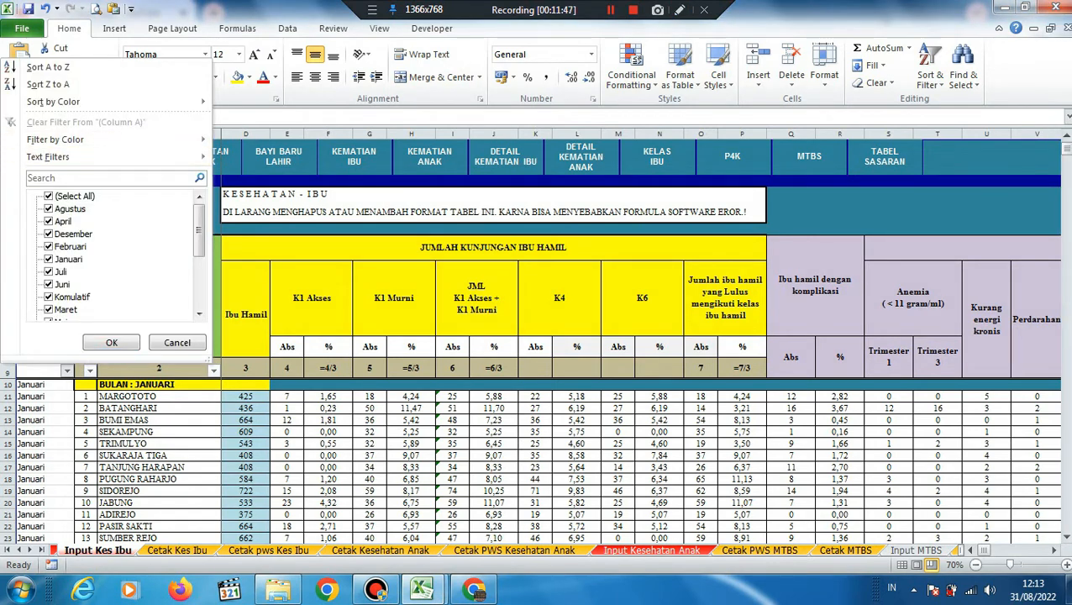
pyautogui.click(48, 197)
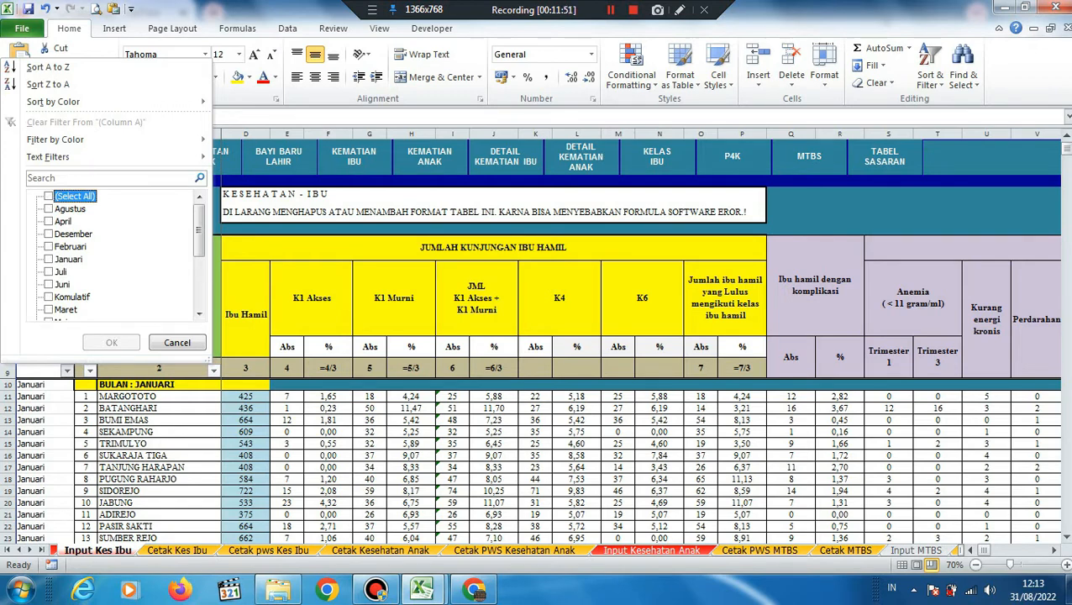
pyautogui.click(49, 247)
pyautogui.click(111, 342)
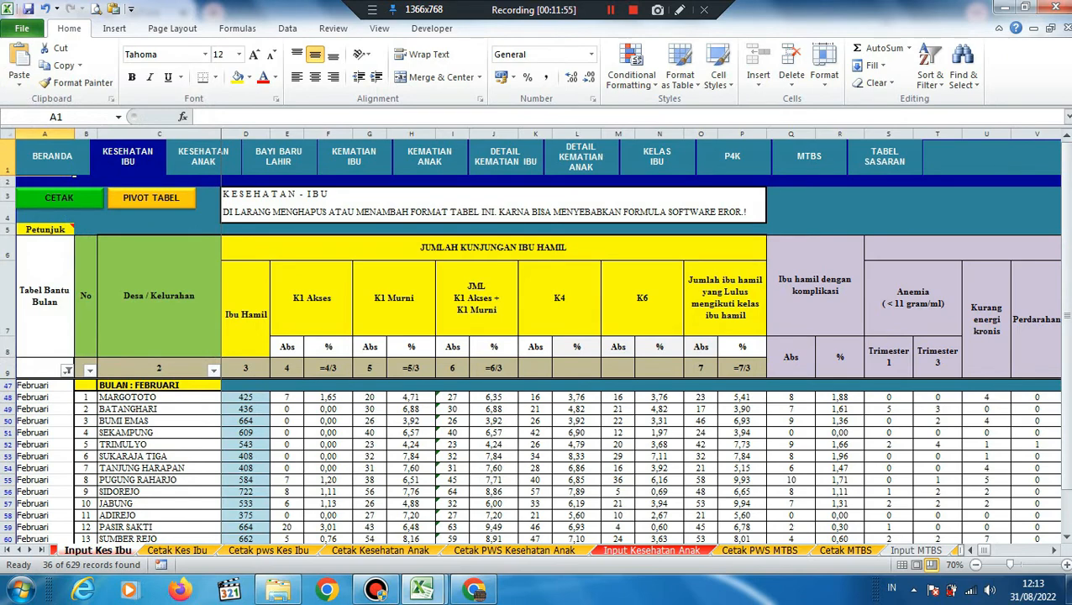
pyautogui.moveTo(1067, 318)
pyautogui.mouseDown()
pyautogui.moveTo(1067, 361)
pyautogui.moveTo(1068, 316)
pyautogui.mouseUp()
# Step: Restore all months in the Tabel Bantu Bulan filter and select the Desa / Kelurahan heading
pyautogui.click(67, 370)
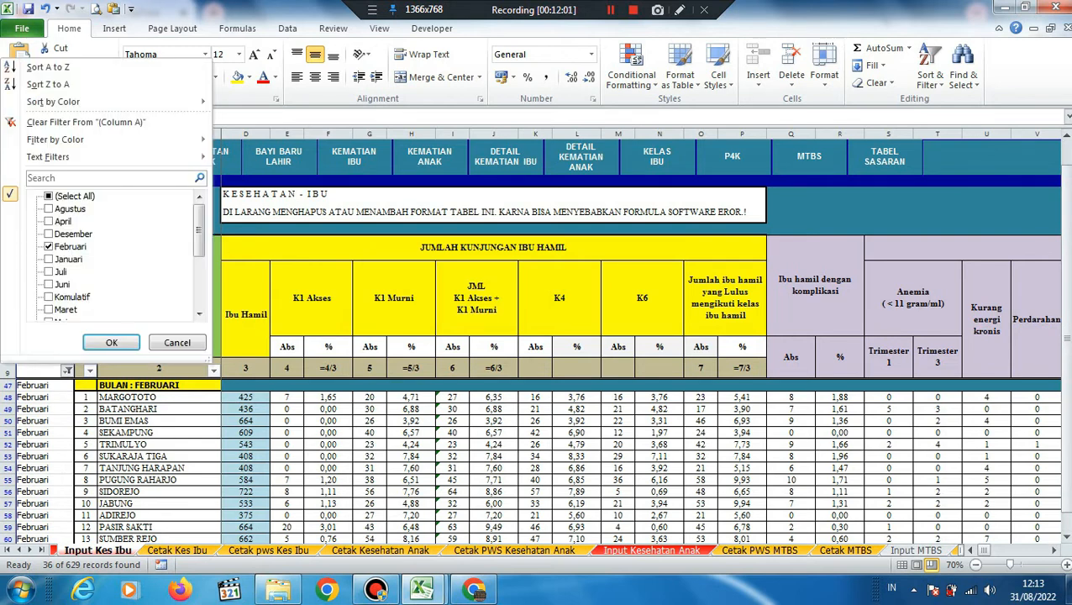
pyautogui.click(74, 196)
pyautogui.click(111, 342)
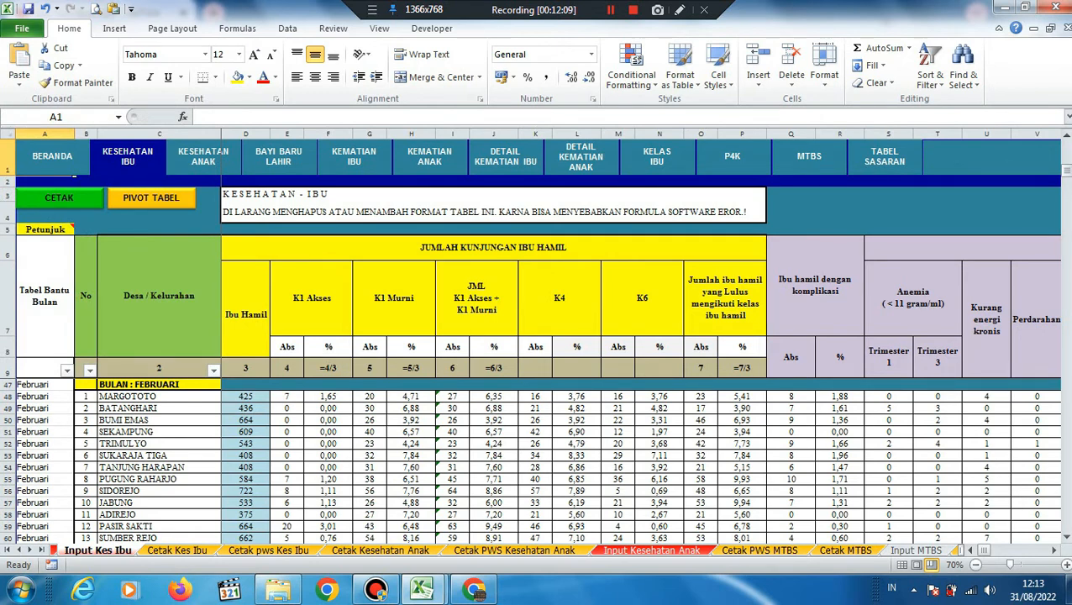
pyautogui.click(160, 296)
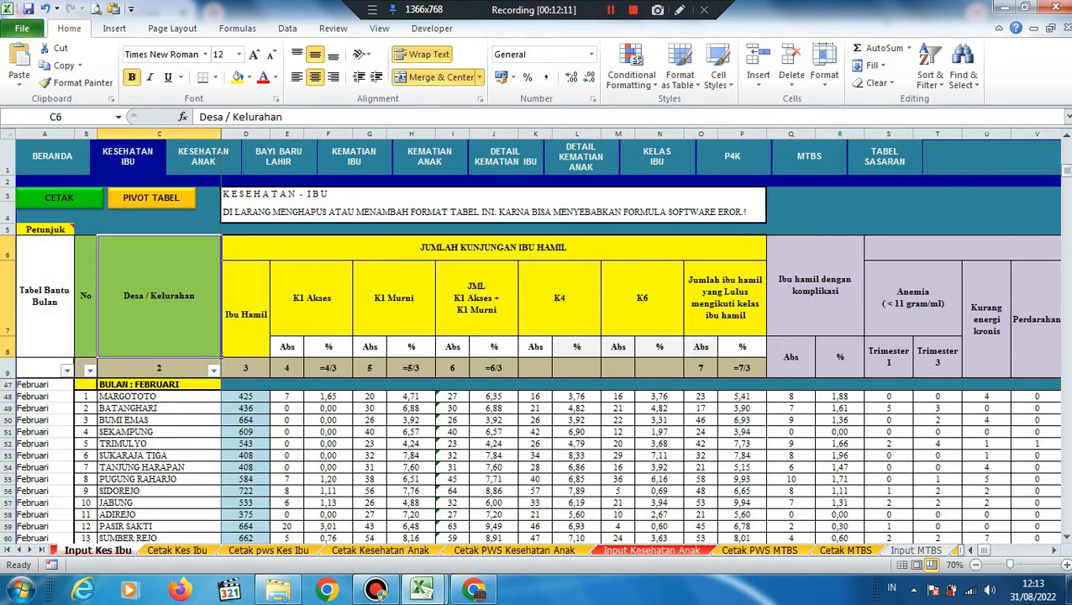
# Step: Open the Cetak Kes Ibu sheet and circle the Kematian Ibu button and the Cetak button below it in red
pyautogui.hotkey('ctrl', 'pagedown')
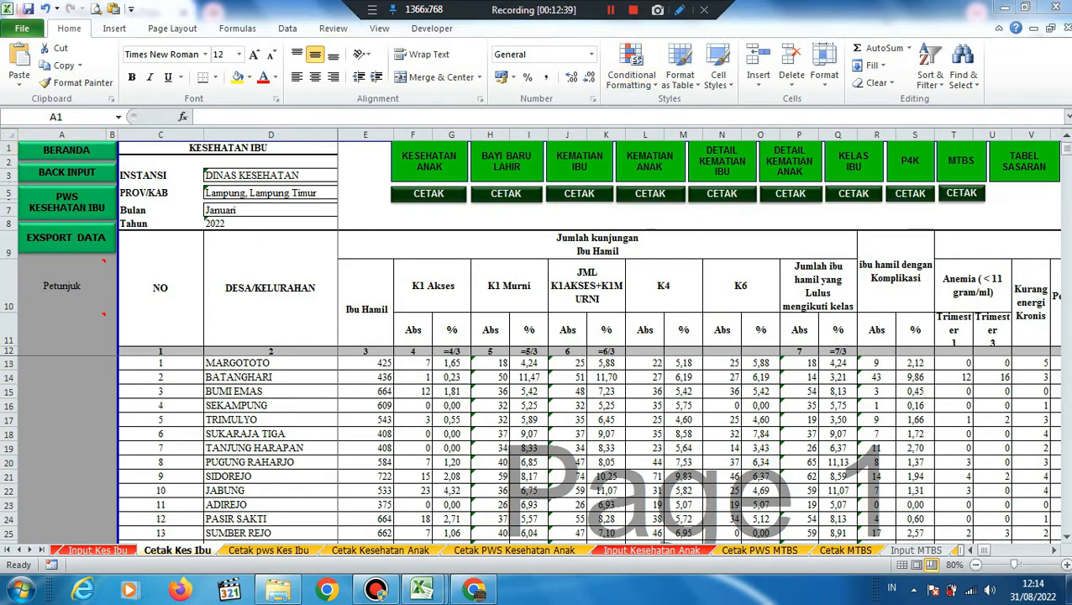
pyautogui.click(679, 9)
pyautogui.moveTo(590, 183)
pyautogui.mouseDown()
pyautogui.moveTo(616, 182)
pyautogui.moveTo(546, 199)
pyautogui.moveTo(609, 188)
pyautogui.mouseUp()
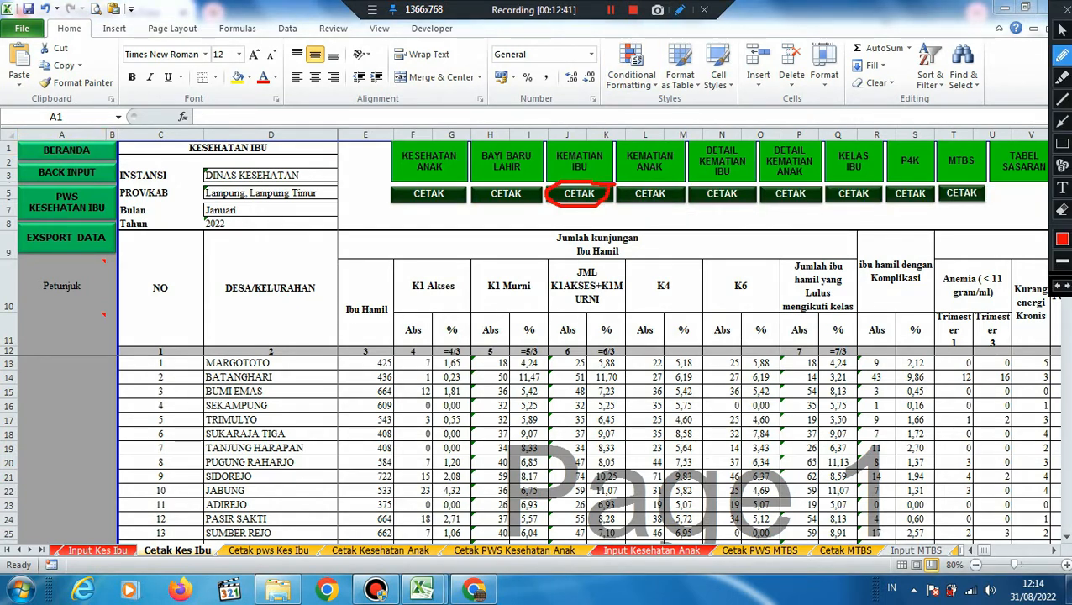
pyautogui.moveTo(601, 139)
pyautogui.mouseDown()
pyautogui.moveTo(554, 147)
pyautogui.moveTo(617, 162)
pyautogui.moveTo(598, 138)
pyautogui.mouseUp()
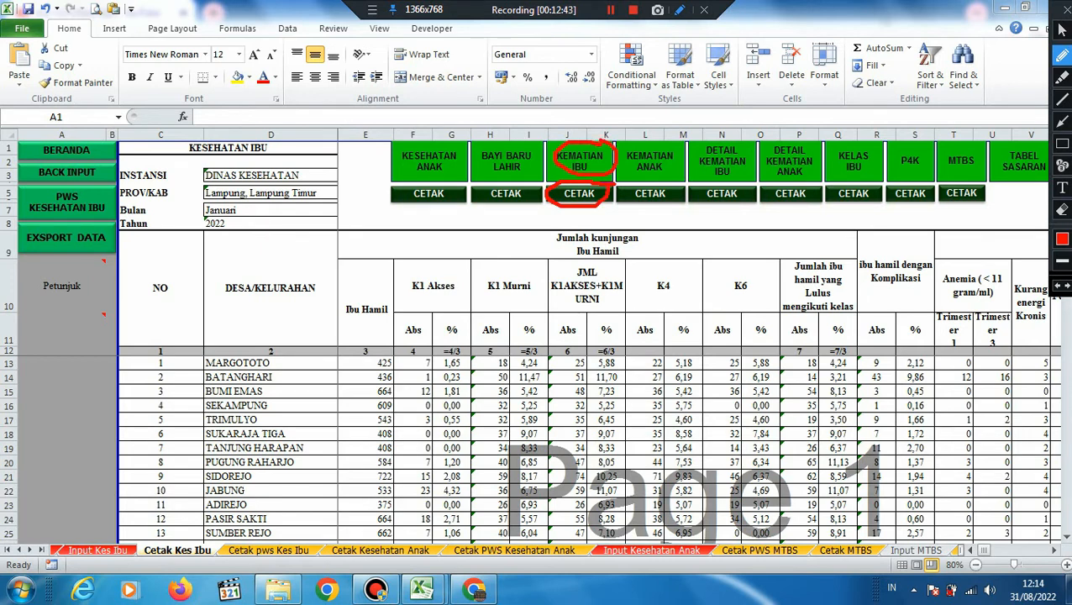
# Step: Circle the Beranda, Back Input, PWS Kesehatan Ibu and Exsport Data buttons in red and leave drawing mode
pyautogui.moveTo(128, 138)
pyautogui.mouseDown()
pyautogui.moveTo(74, 128)
pyautogui.moveTo(5, 143)
pyautogui.moveTo(47, 160)
pyautogui.moveTo(125, 149)
pyautogui.moveTo(123, 135)
pyautogui.moveTo(131, 168)
pyautogui.moveTo(22, 163)
pyautogui.moveTo(18, 176)
pyautogui.moveTo(81, 180)
pyautogui.moveTo(128, 167)
pyautogui.moveTo(96, 187)
pyautogui.moveTo(5, 206)
pyautogui.moveTo(84, 220)
pyautogui.moveTo(129, 186)
pyautogui.moveTo(118, 184)
pyautogui.mouseUp()
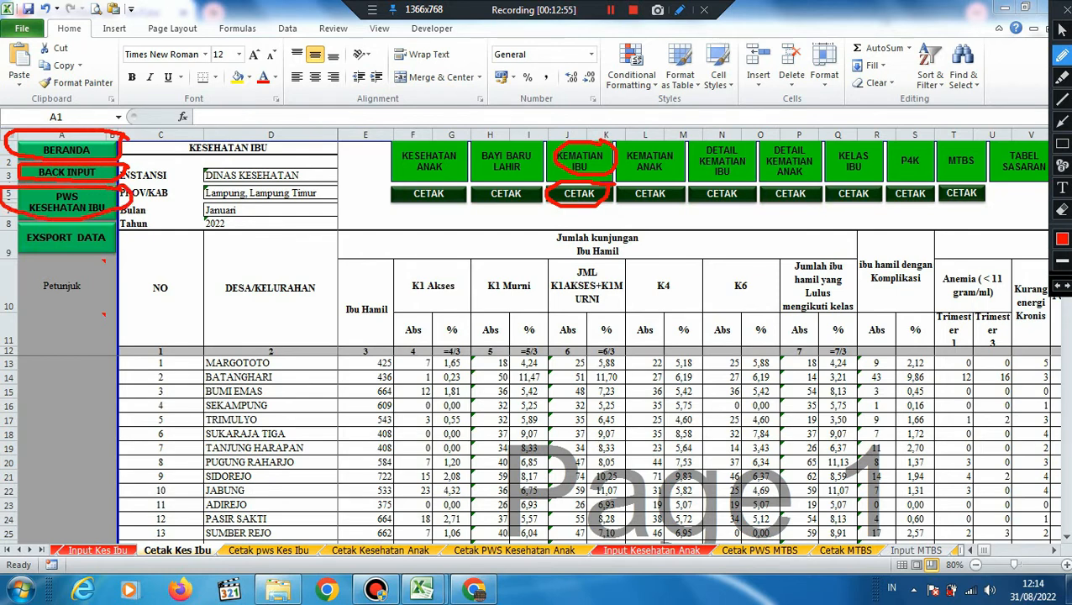
pyautogui.moveTo(134, 220)
pyautogui.mouseDown()
pyautogui.moveTo(55, 220)
pyautogui.moveTo(37, 259)
pyautogui.moveTo(144, 233)
pyautogui.moveTo(128, 220)
pyautogui.mouseUp()
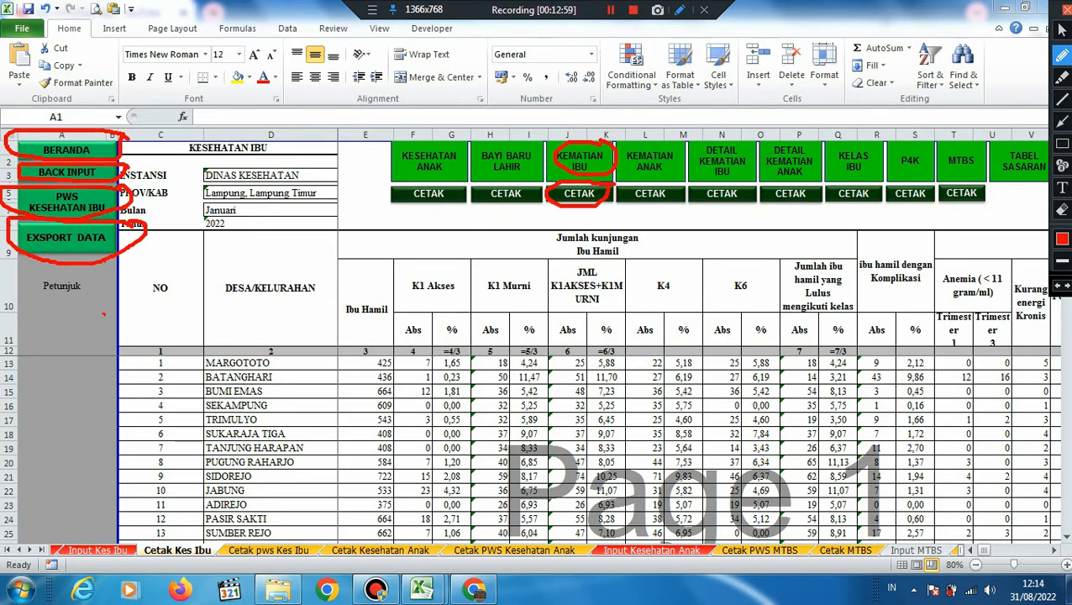
pyautogui.click(1066, 10)
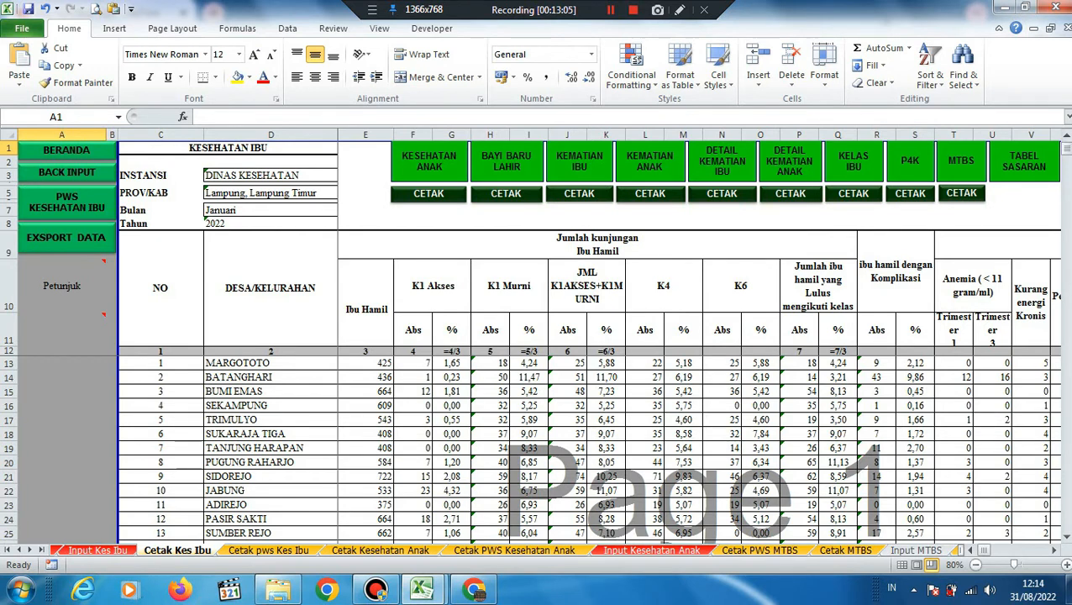
# Step: Check the formulas behind Margototo's K1 Akses and K1 Murni values and preview the Kesehatan Ibu printout
pyautogui.click(421, 363)
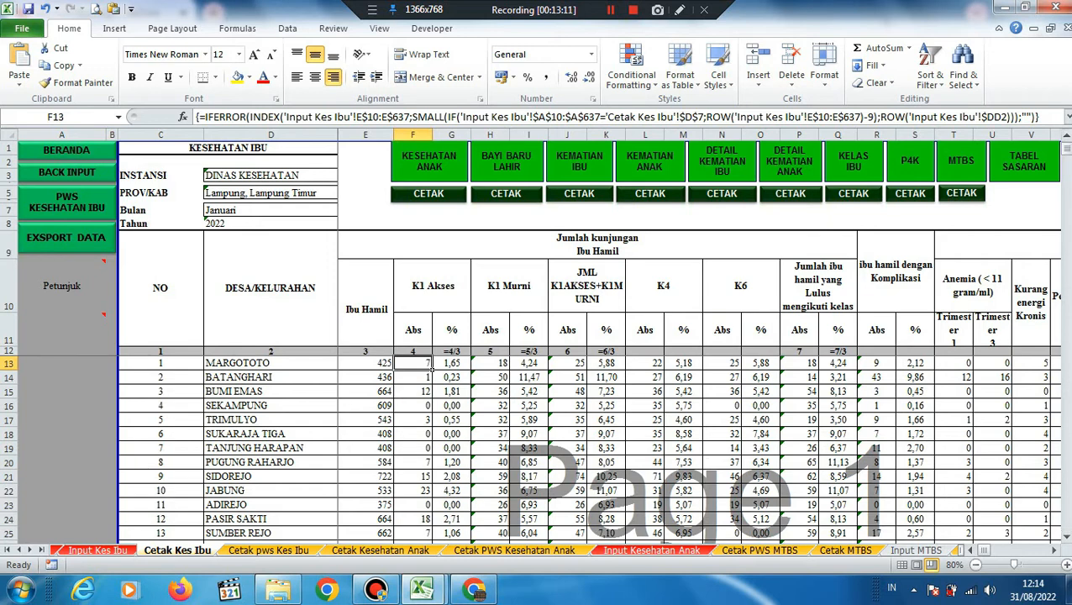
pyautogui.press('Right')
pyautogui.press('Right')
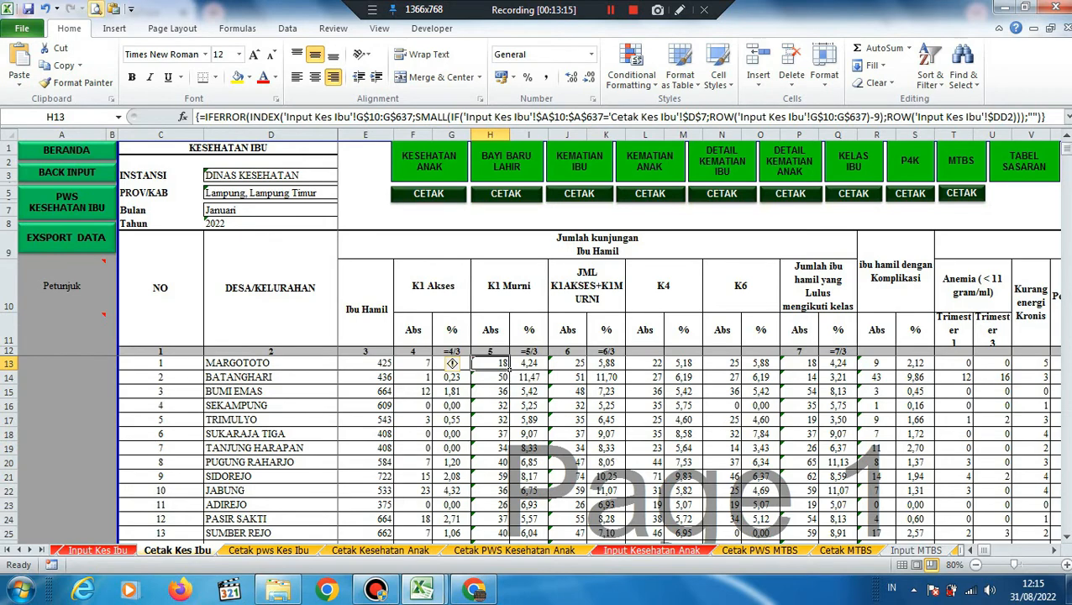
pyautogui.hotkey('ctrl', 'p')
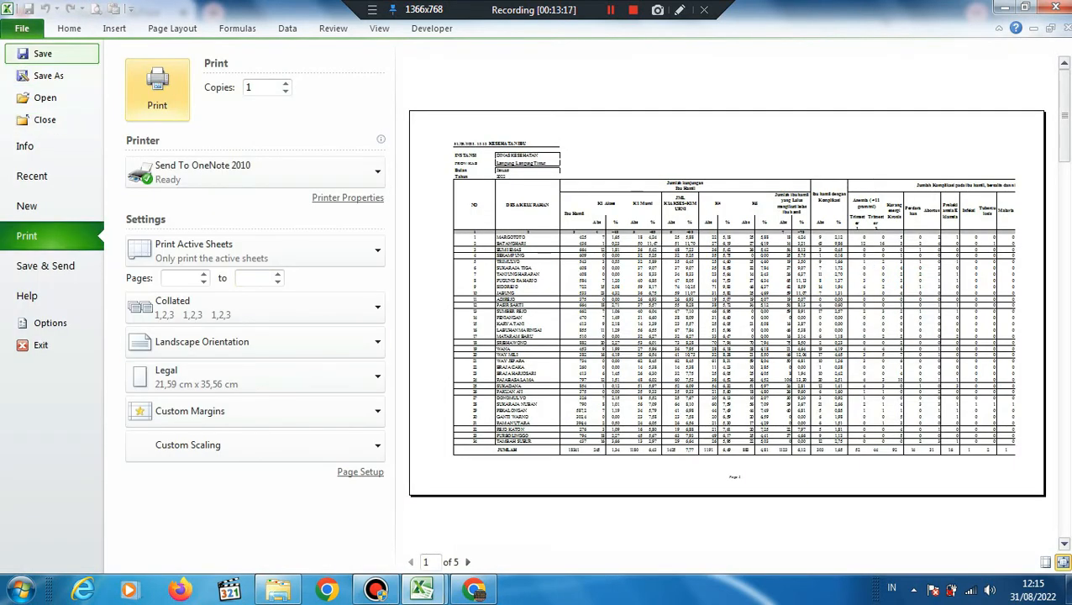
pyautogui.click(69, 28)
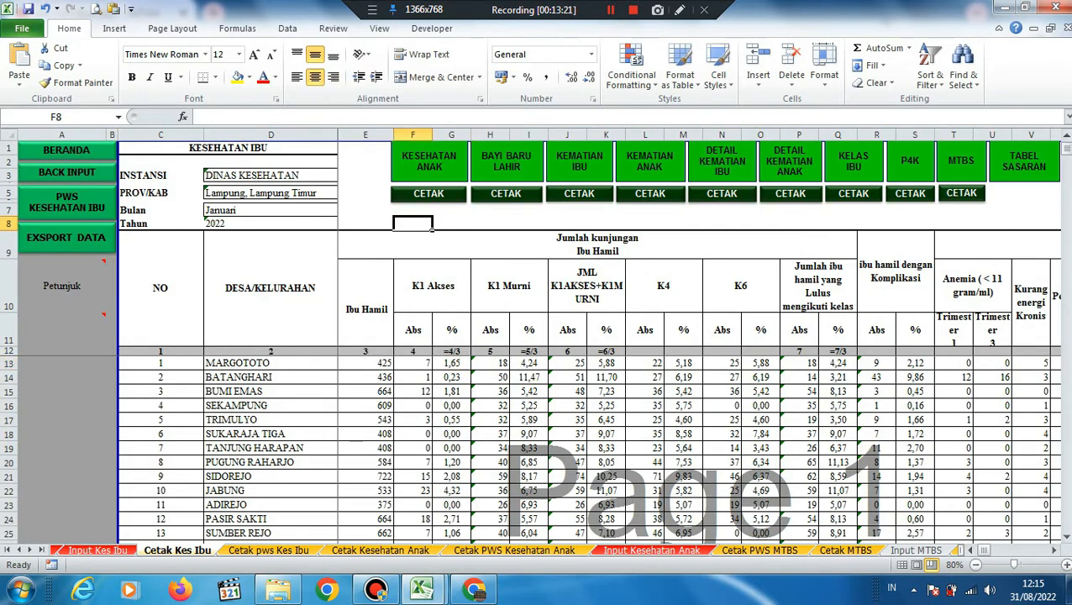
pyautogui.click(597, 244)
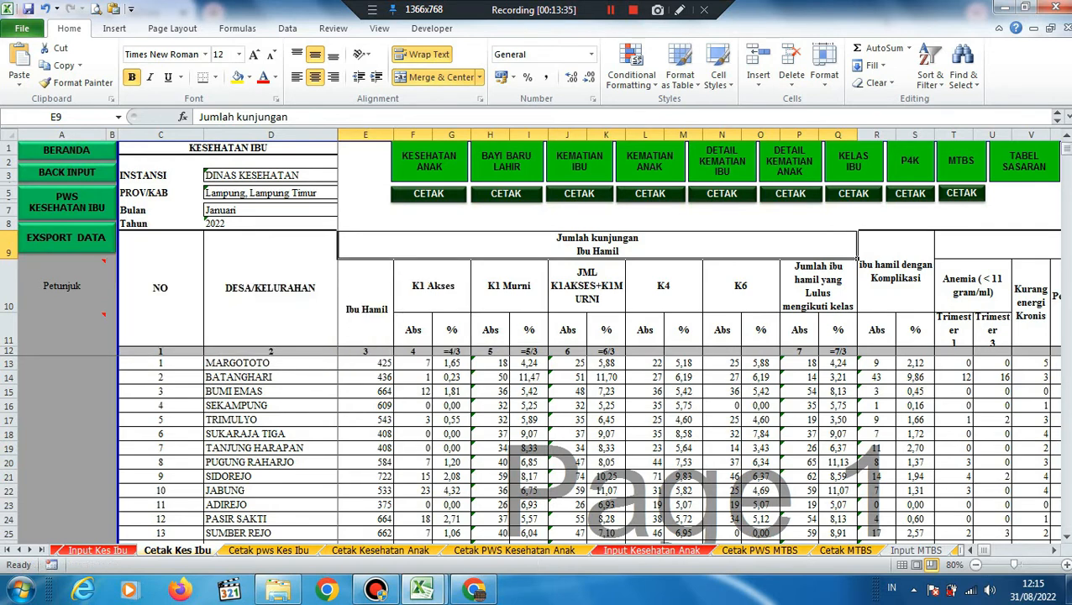
# Step: Read the Petunjuk notes about deleting surplus table rows and about the Exsport button
pyautogui.click(63, 290)
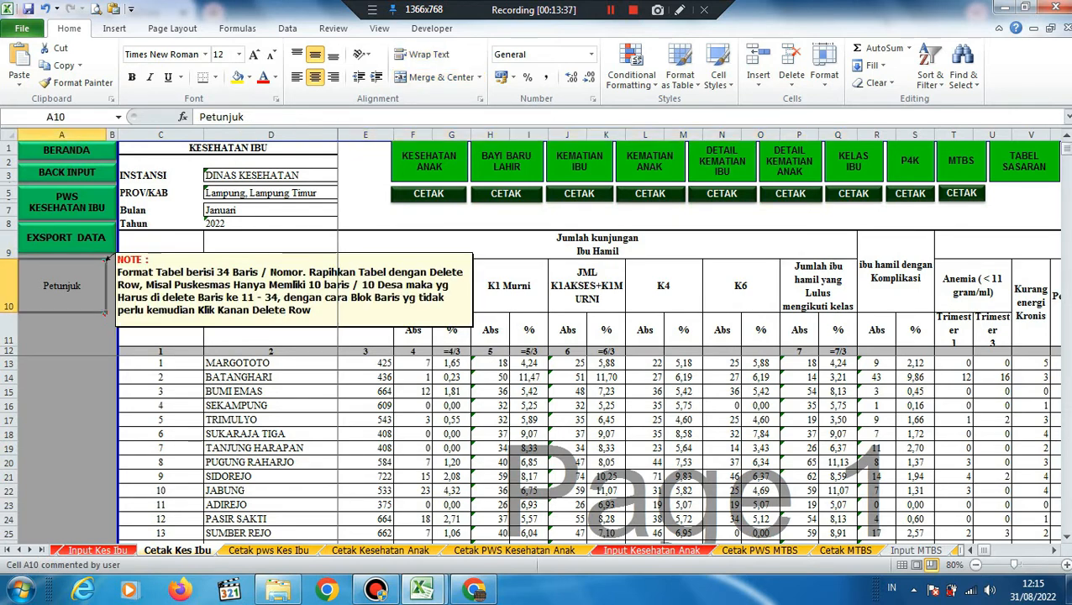
pyautogui.click(62, 330)
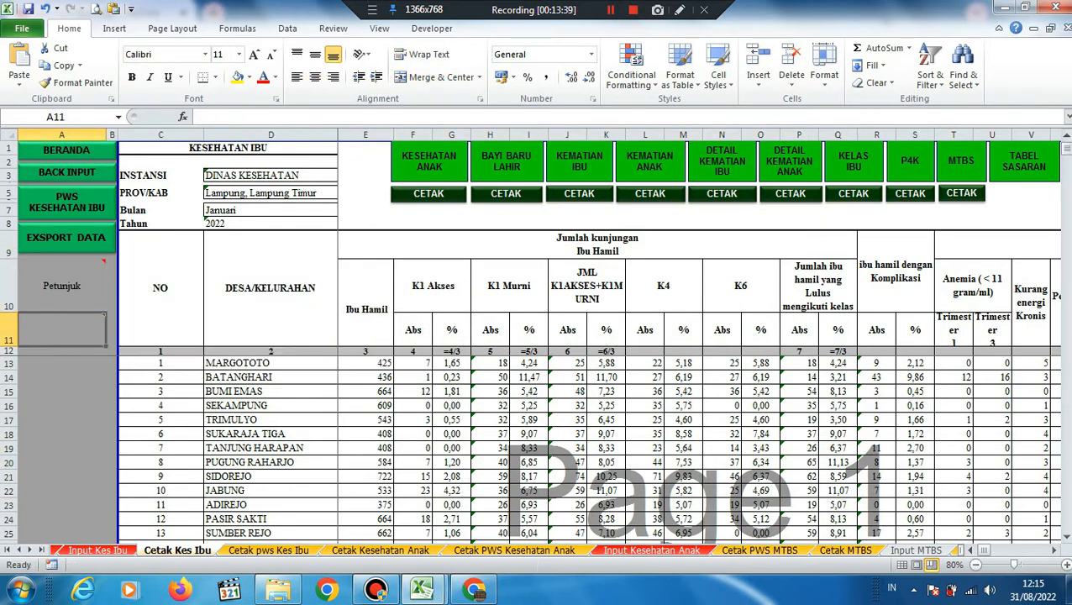
pyautogui.click(62, 391)
pyautogui.click(63, 290)
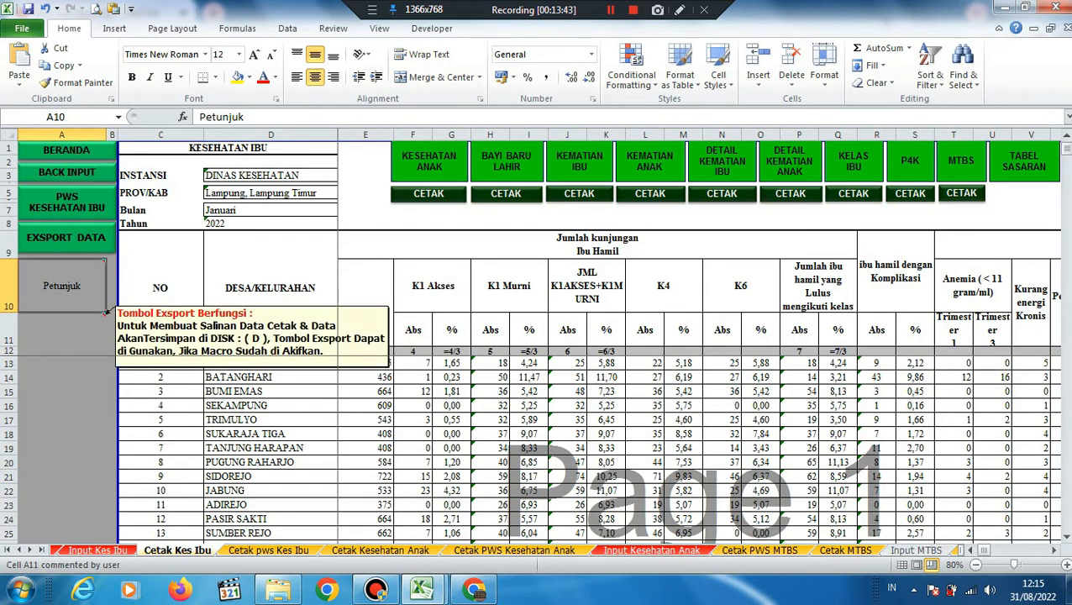
pyautogui.moveTo(64, 329)
# Step: Export the January Kesehatan Ibu print data to a separate workbook and dismiss the information message
pyautogui.click(63, 377)
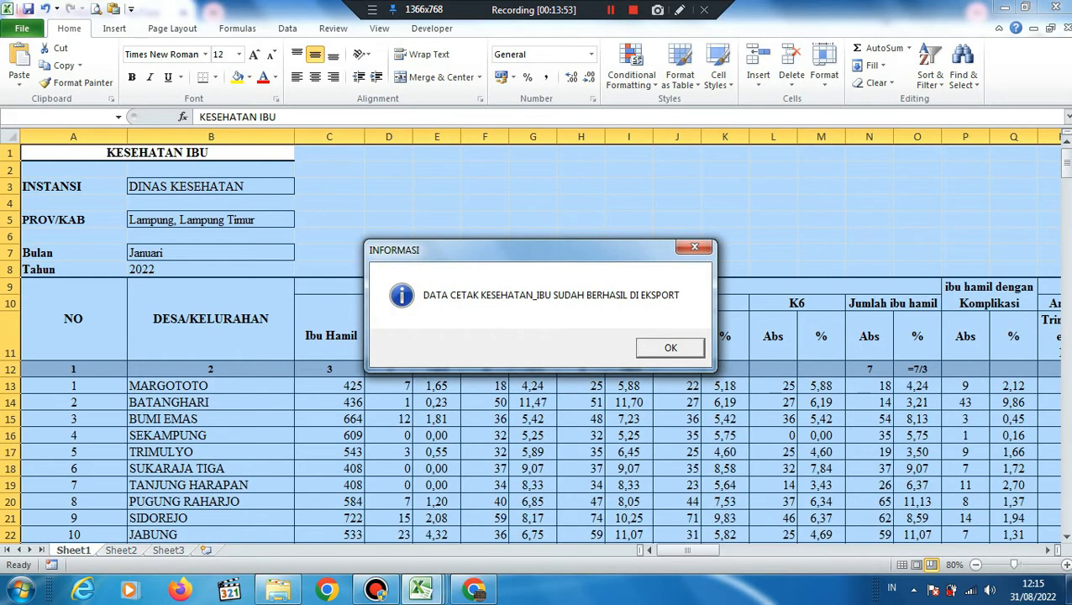
pyautogui.press('Return')
pyautogui.click(485, 253)
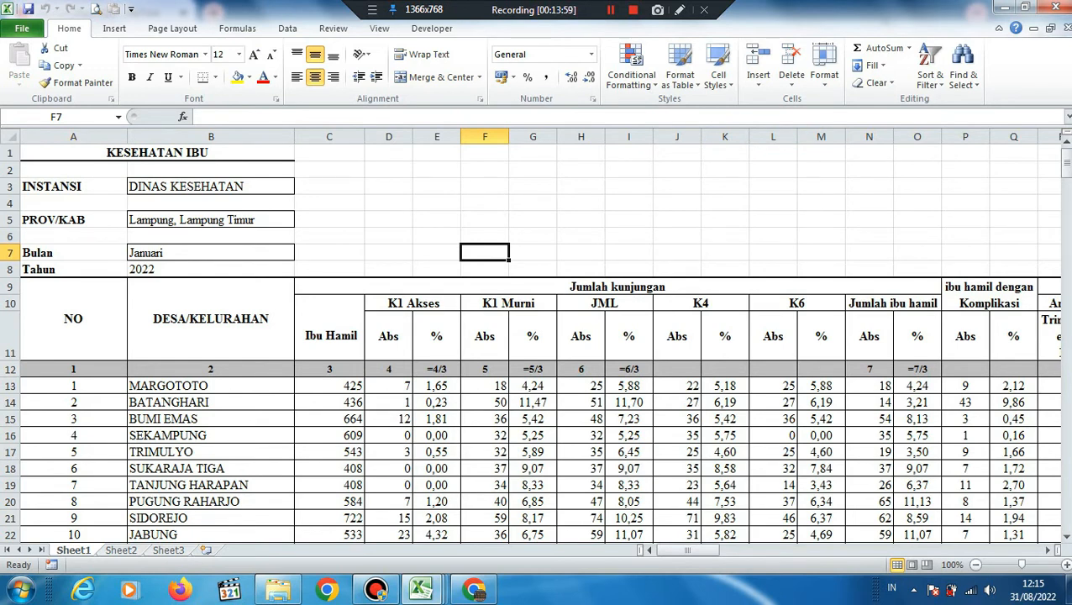
# Step: Switch to the Master Gizi Kosong 2022 Terbaru workbook and circle its Export Excel button in red
pyautogui.click(421, 590)
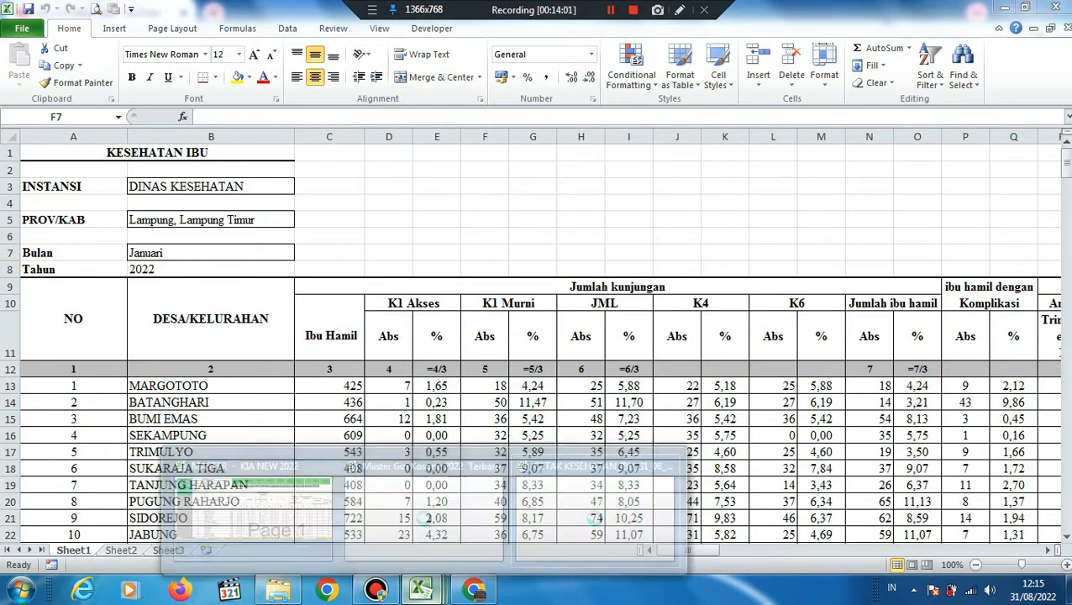
pyautogui.click(427, 517)
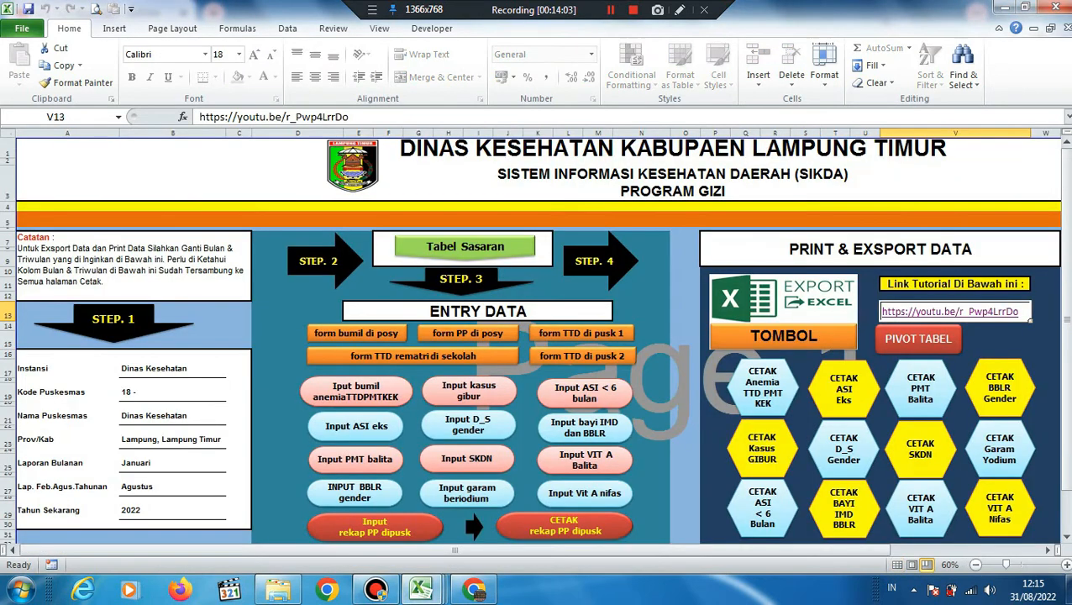
pyautogui.click(679, 9)
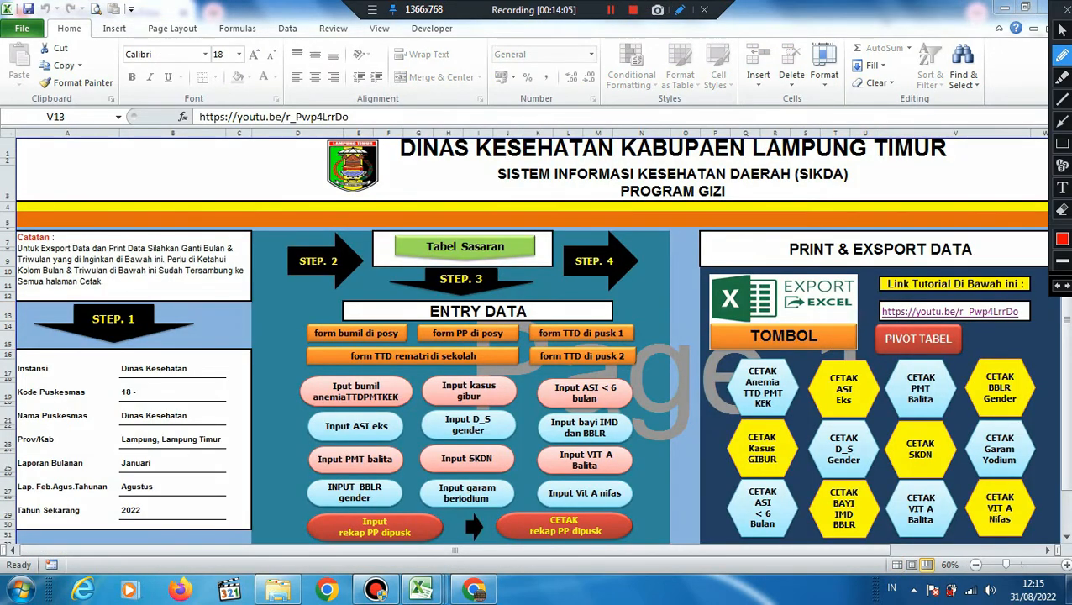
pyautogui.moveTo(867, 270)
pyautogui.mouseDown()
pyautogui.moveTo(702, 266)
pyautogui.moveTo(868, 286)
pyautogui.moveTo(876, 335)
pyautogui.mouseUp()
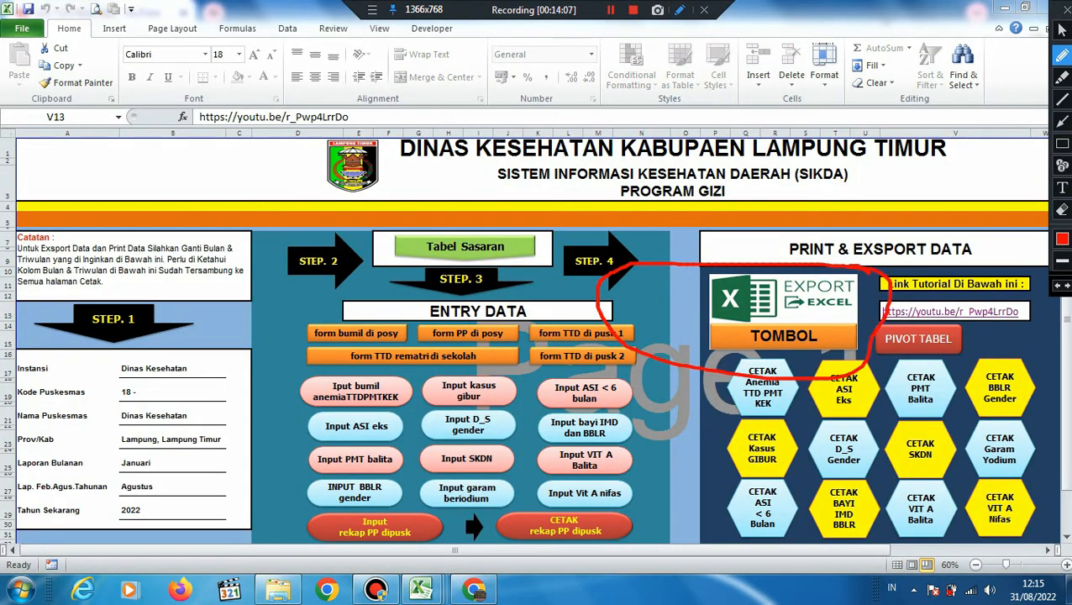
pyautogui.click(1066, 9)
# Step: Export the nutrition print sheets to the Videos library as LAPORAN GIZI BULAN MARET 2022
pyautogui.click(783, 336)
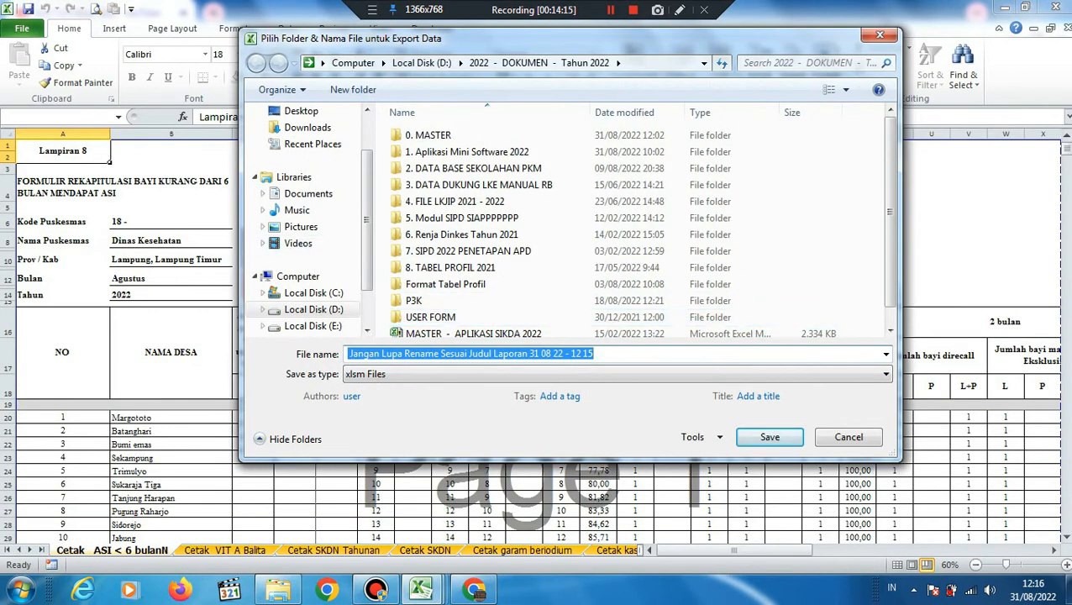
pyautogui.click(314, 309)
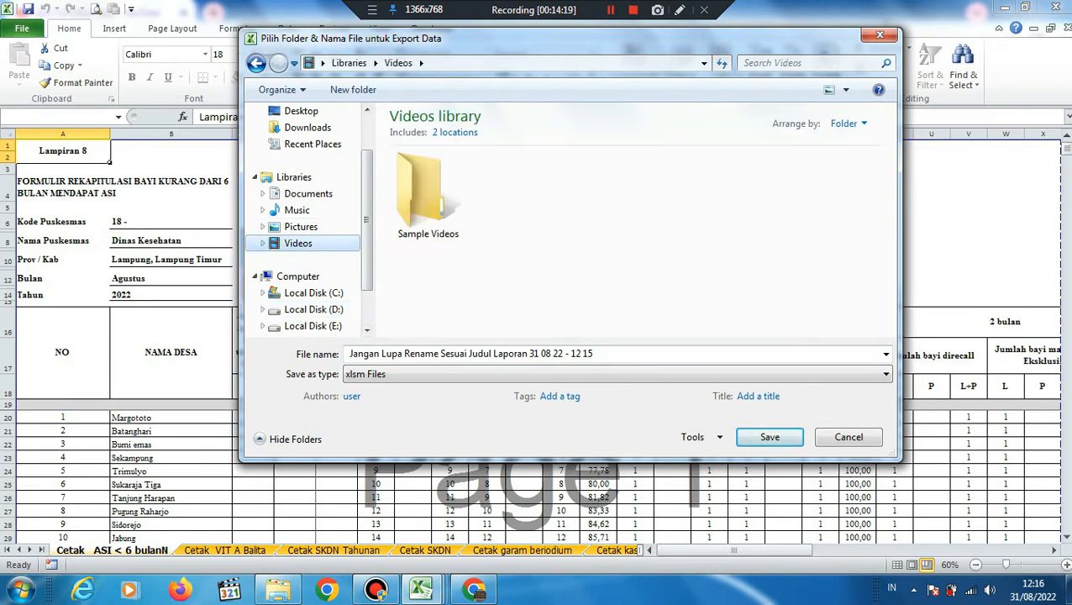
pyautogui.click(607, 354)
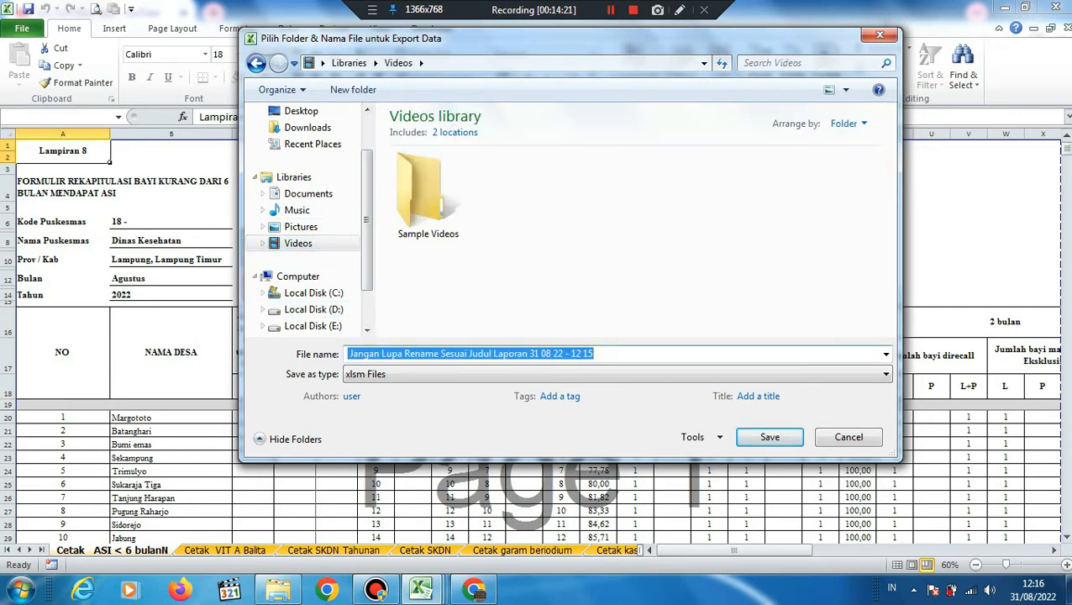
pyautogui.write('LAP')
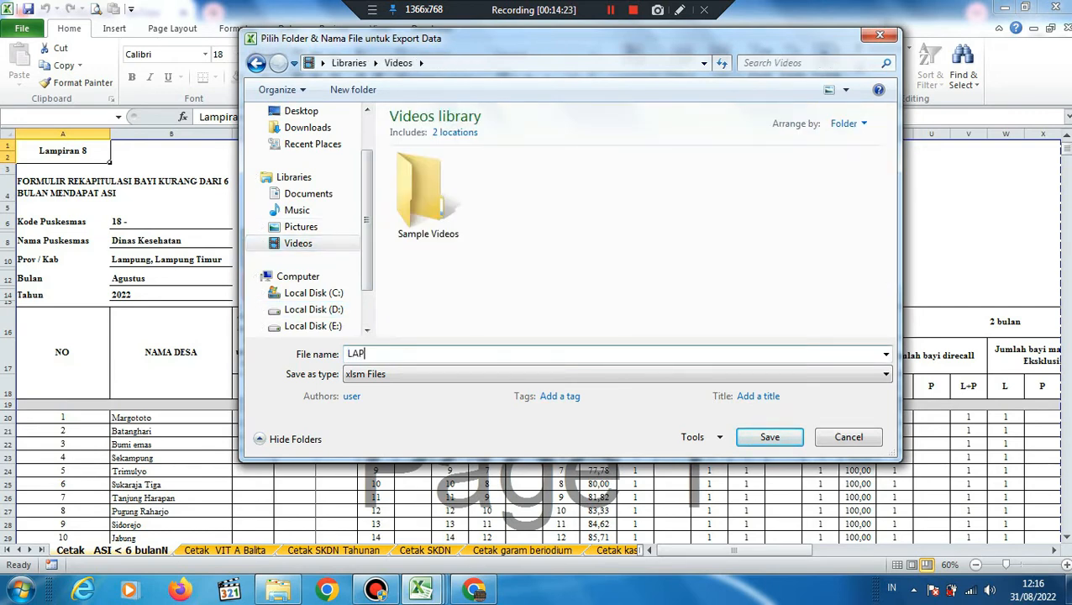
pyautogui.write('ORAN GIZI BULAN ')
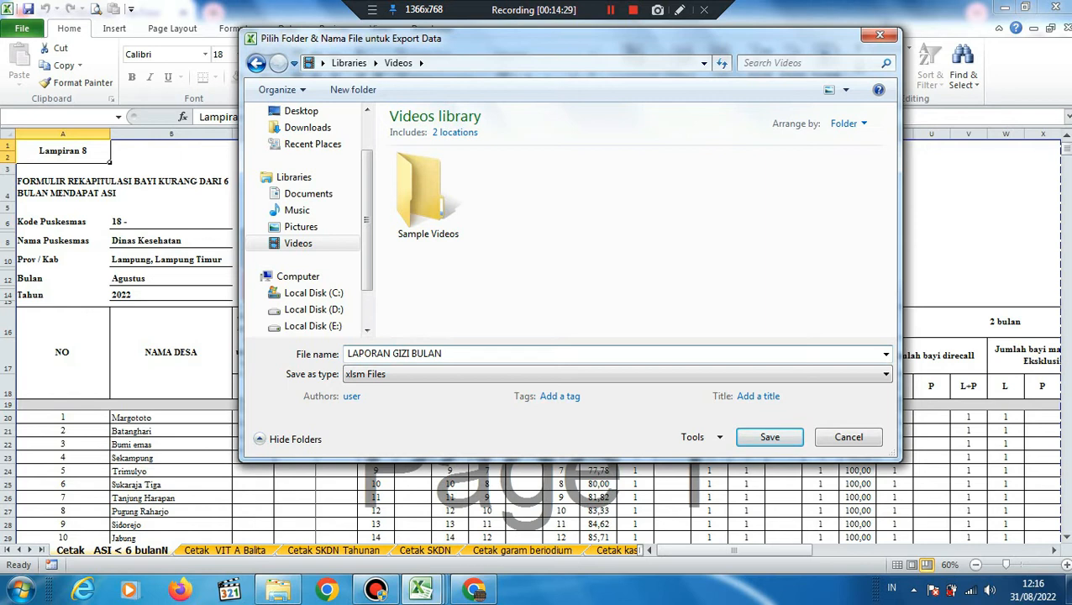
pyautogui.write('MARET 2022')
pyautogui.press('Return')
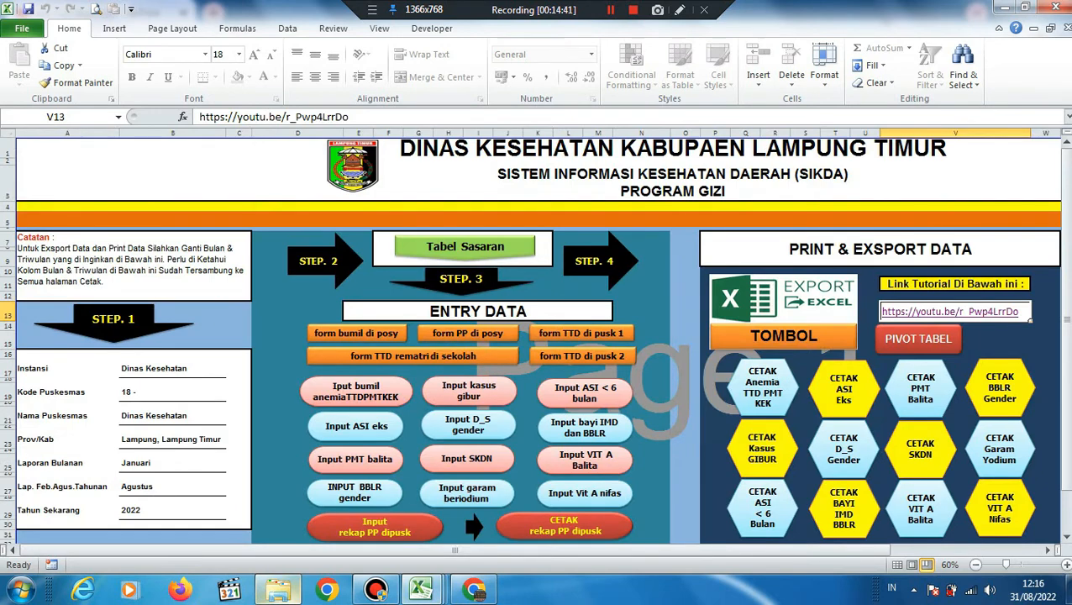
# Step: Open the exported workbook LAPORAN GIZI BULAN MARET 2022 from the Videos library in the file explorer
pyautogui.click(278, 589)
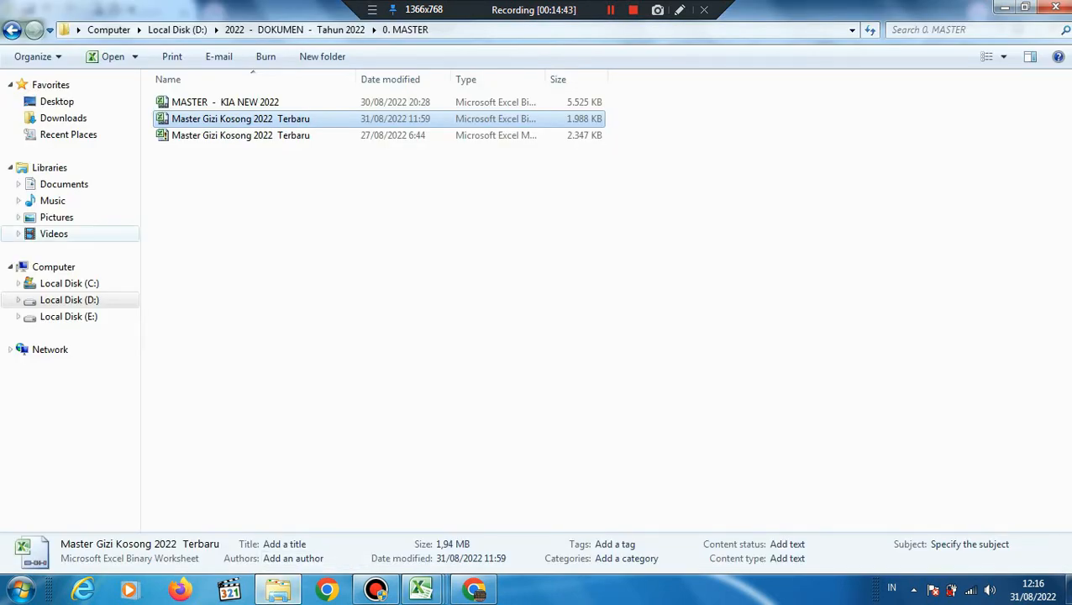
pyautogui.click(54, 234)
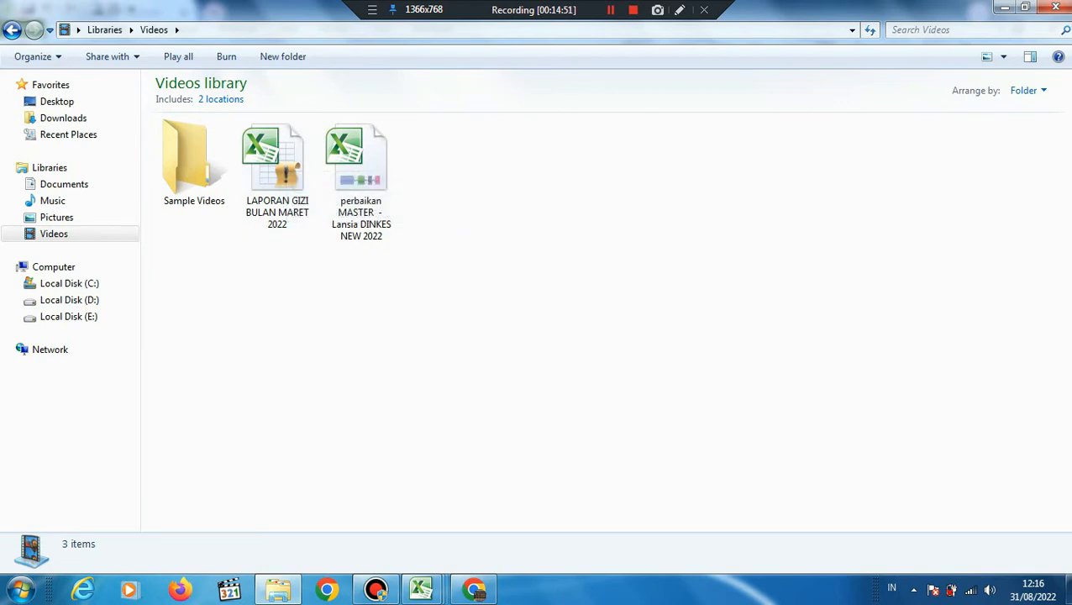
pyautogui.doubleClick(277, 168)
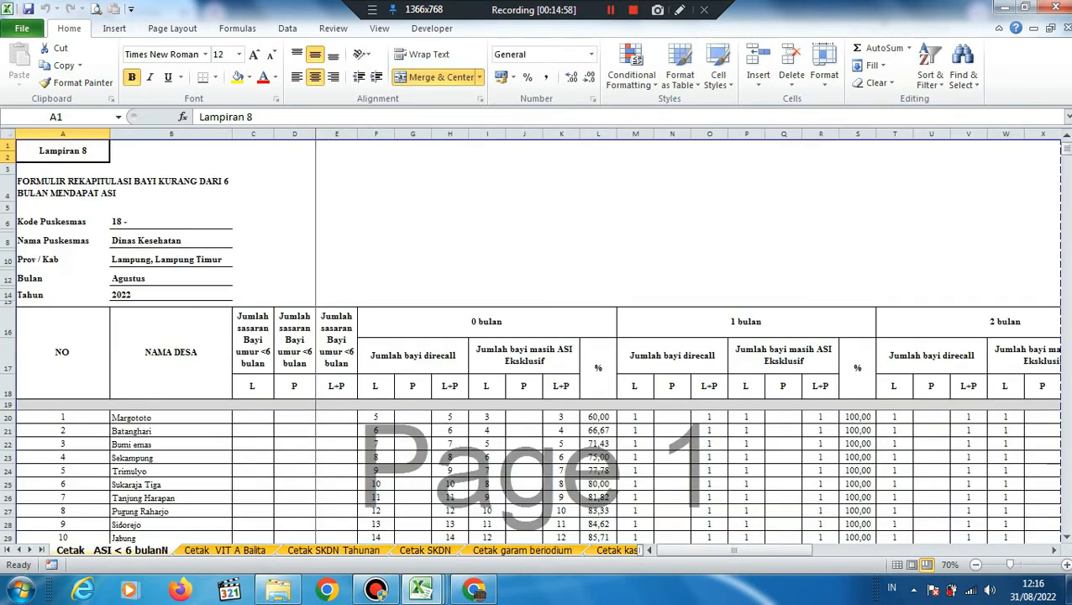
# Step: Page through the exported nutrition report's print sheets from Cetak ASI < 6 bulanN to Cetak kasus gibur
pyautogui.click(710, 278)
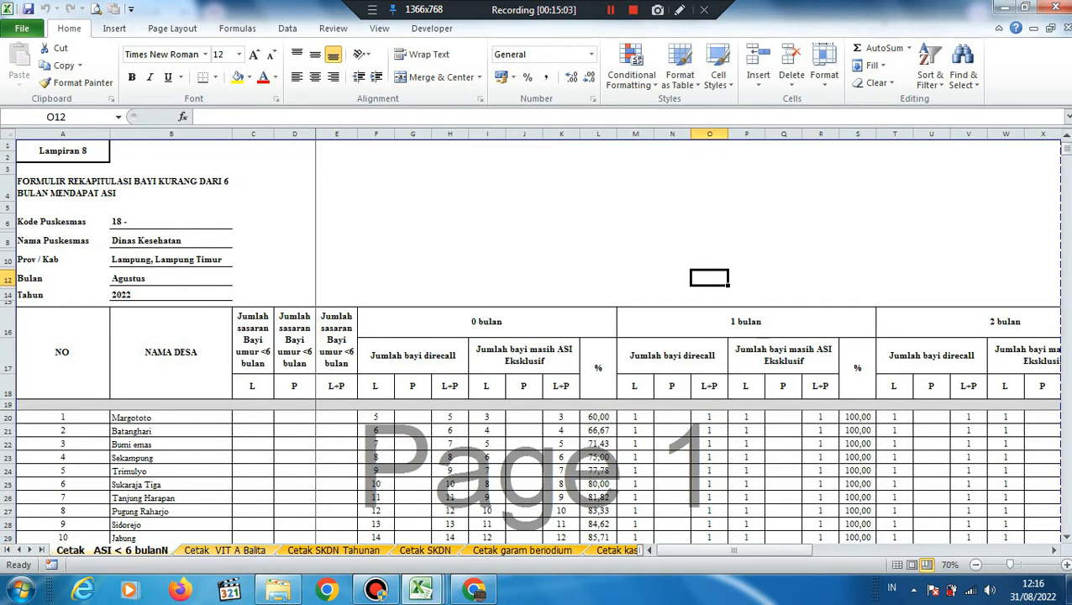
pyautogui.hotkey('ctrl', 'pagedown')
pyautogui.hotkey('ctrl', 'pagedown')
pyautogui.hotkey('ctrl', 'pagedown')
pyautogui.hotkey('ctrl', 'pagedown')
pyautogui.hotkey('ctrl', 'pagedown')
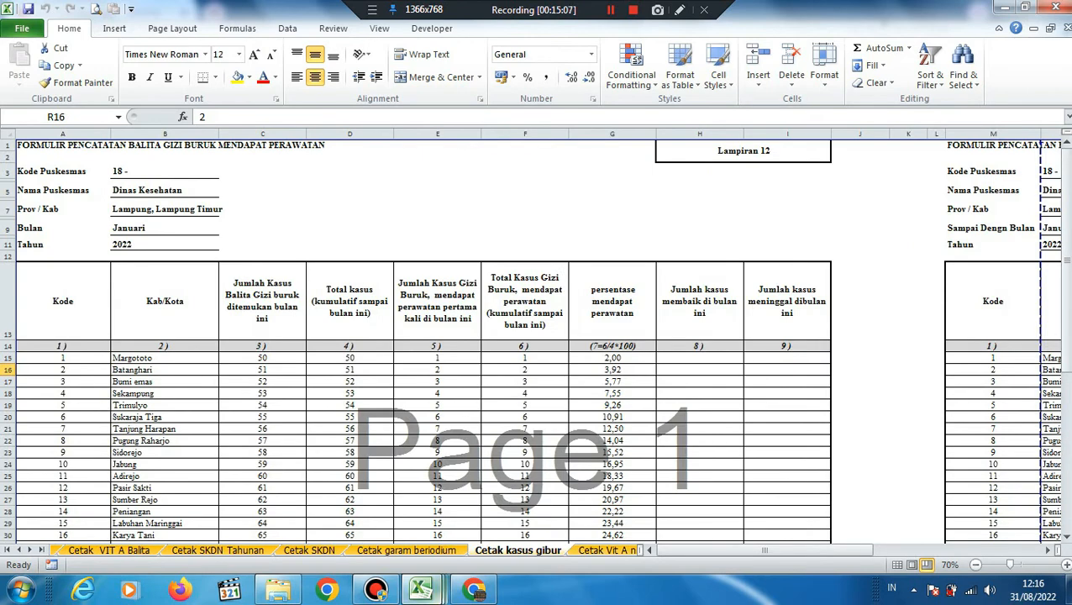
# Step: Switch to the Master Gizi Kosong 2022 Terbaru workbook and from there to the MASTER - KIA NEW 2022 workbook
pyautogui.moveTo(421, 589)
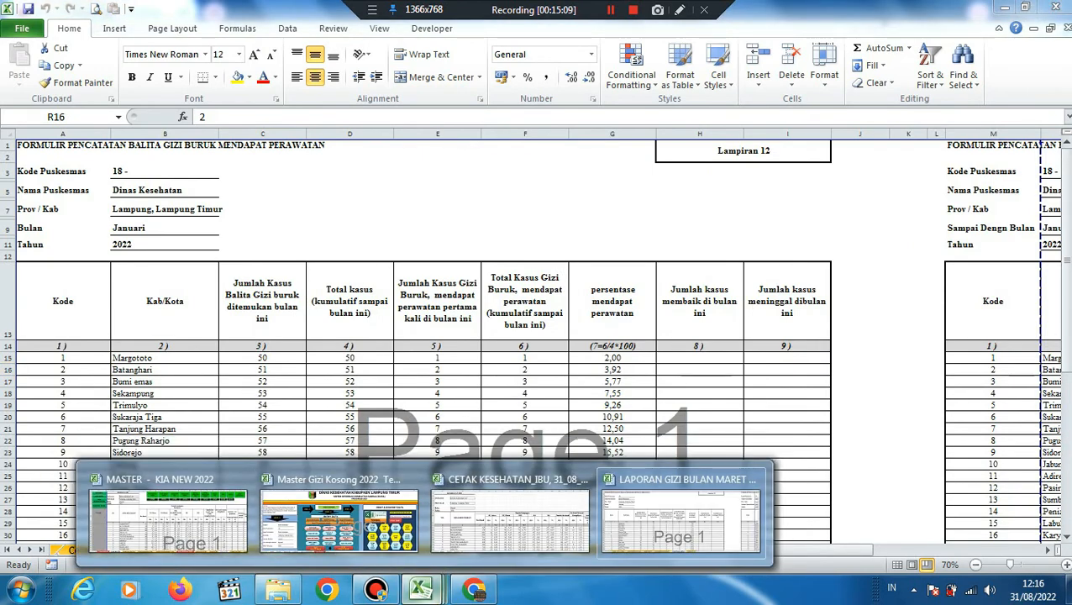
pyautogui.click(339, 517)
pyautogui.moveTo(421, 589)
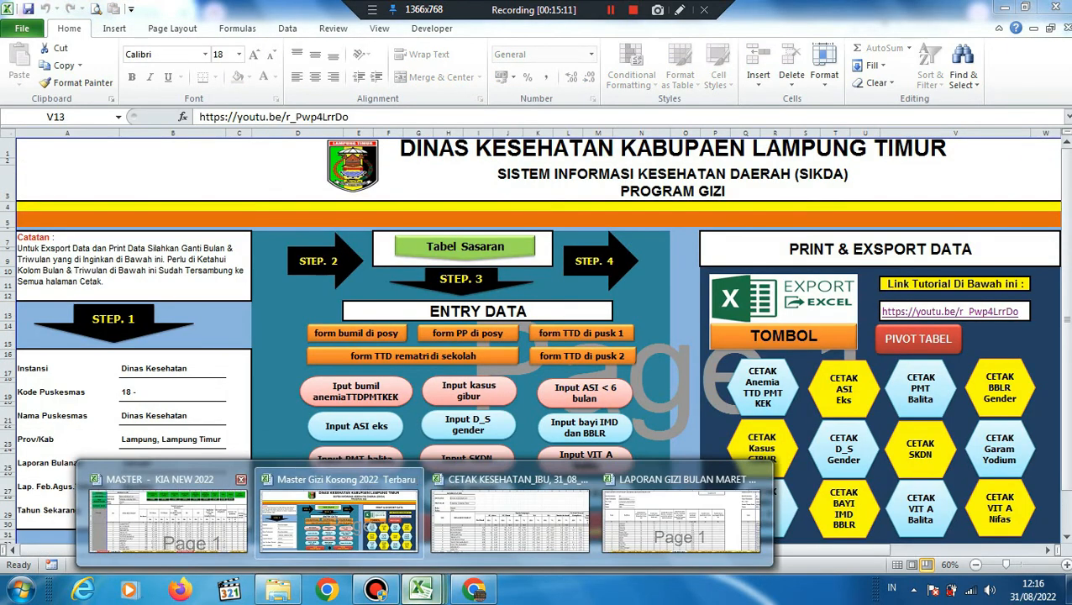
pyautogui.click(168, 514)
pyautogui.click(61, 434)
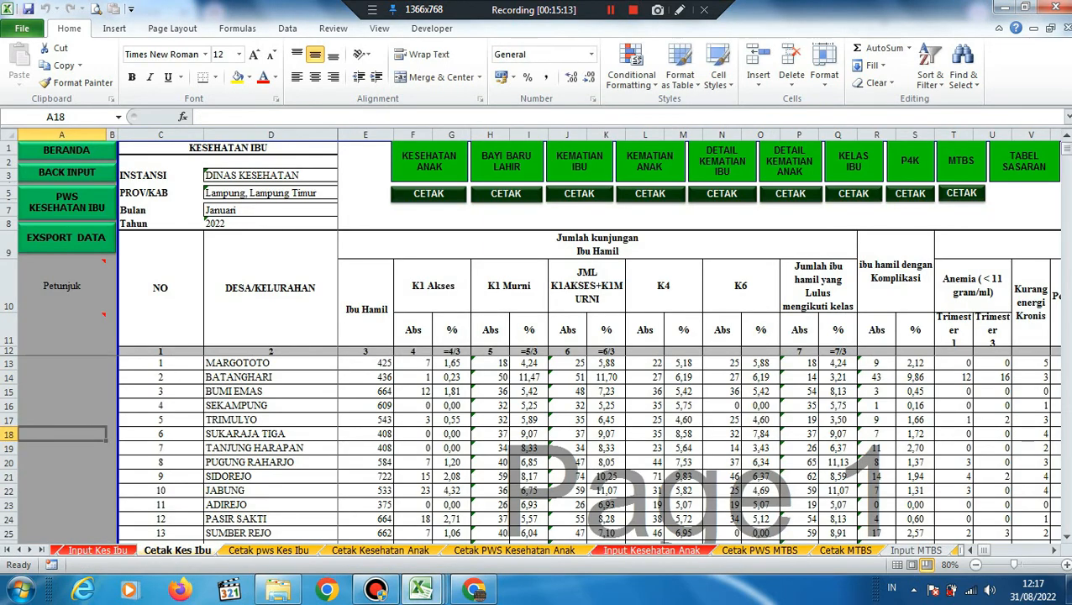
# Step: Show the cell note explaining the export button on the Cetak Kes Ibu sheet, and return to the HOME dashboard
pyautogui.click(61, 331)
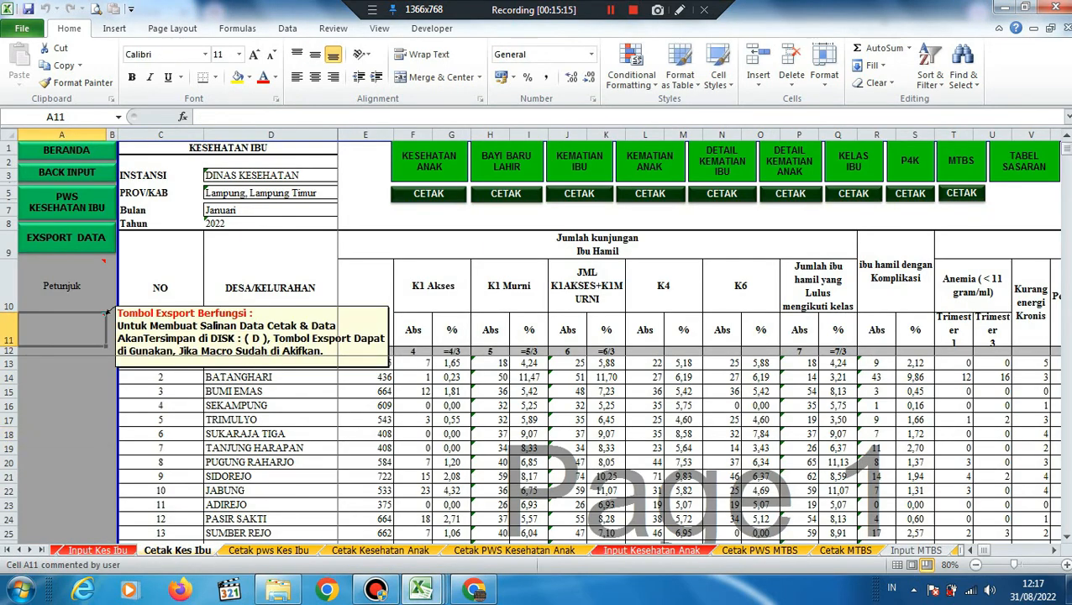
pyautogui.click(61, 363)
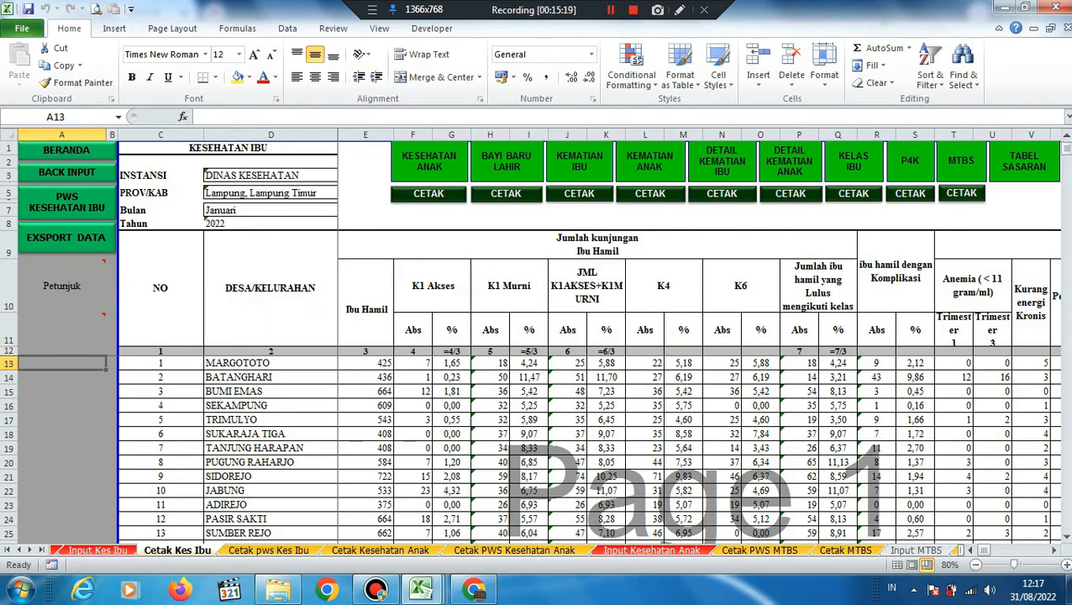
pyautogui.click(67, 151)
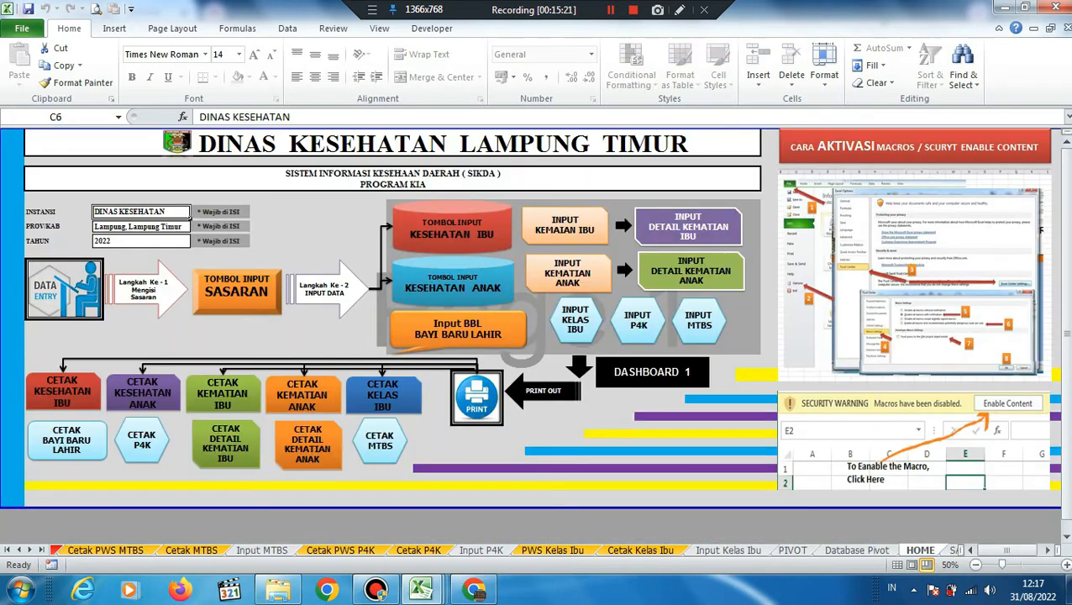